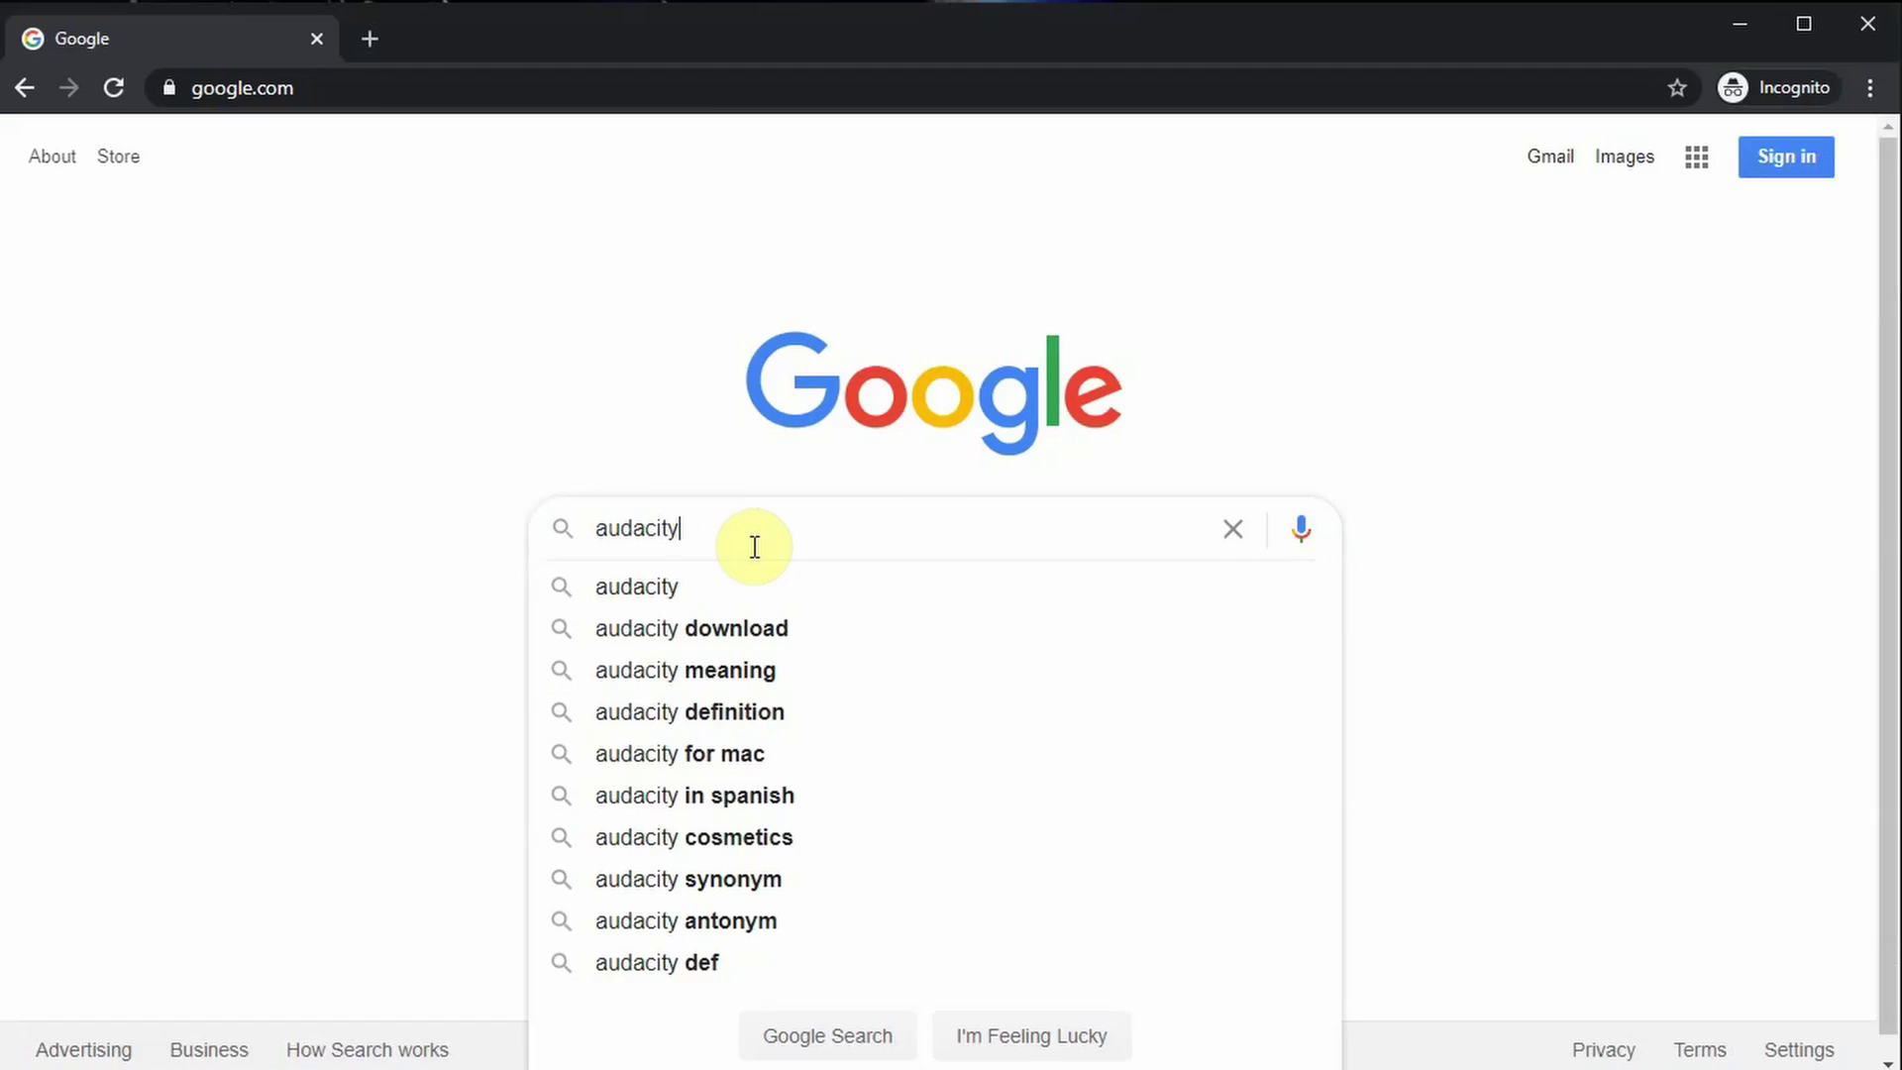
# Step: Search Google for audacity and open the audacityteam.org download page
pyautogui.press('Return')
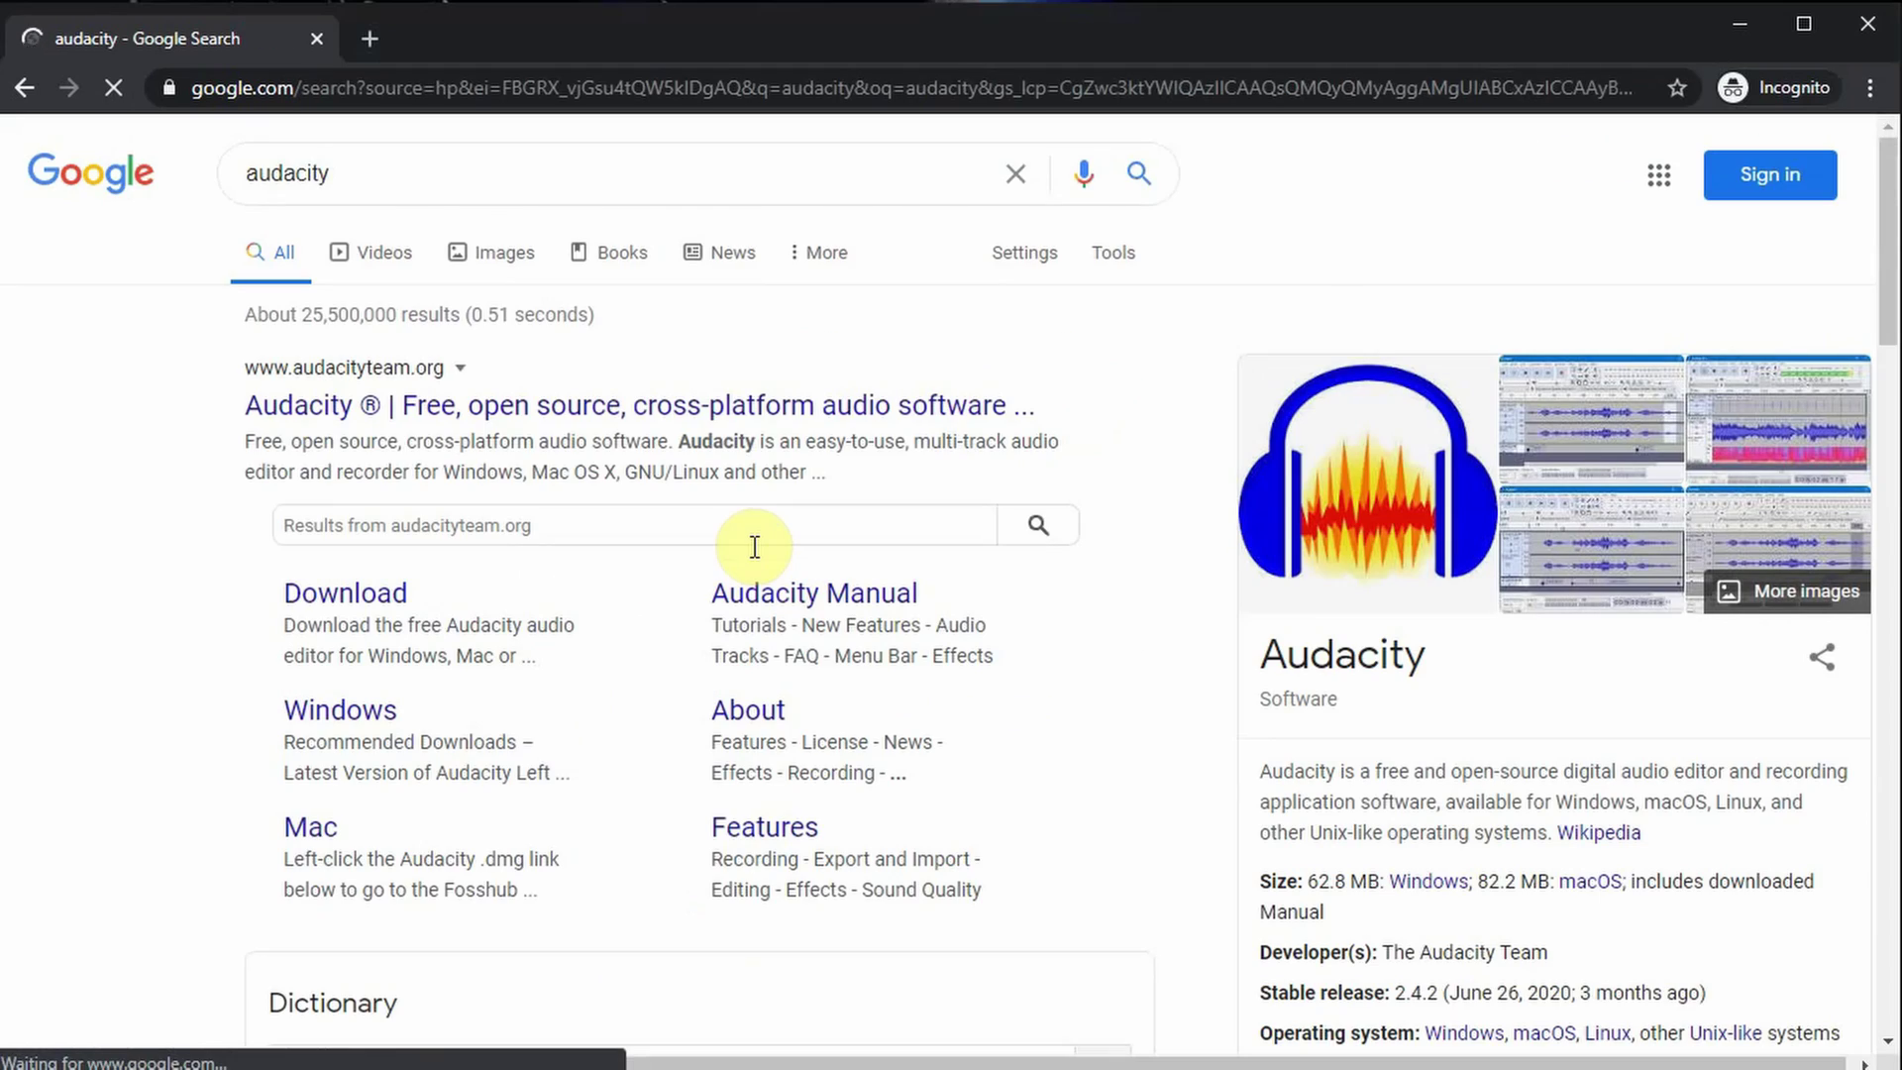
pyautogui.scroll(-1, 658, 509)
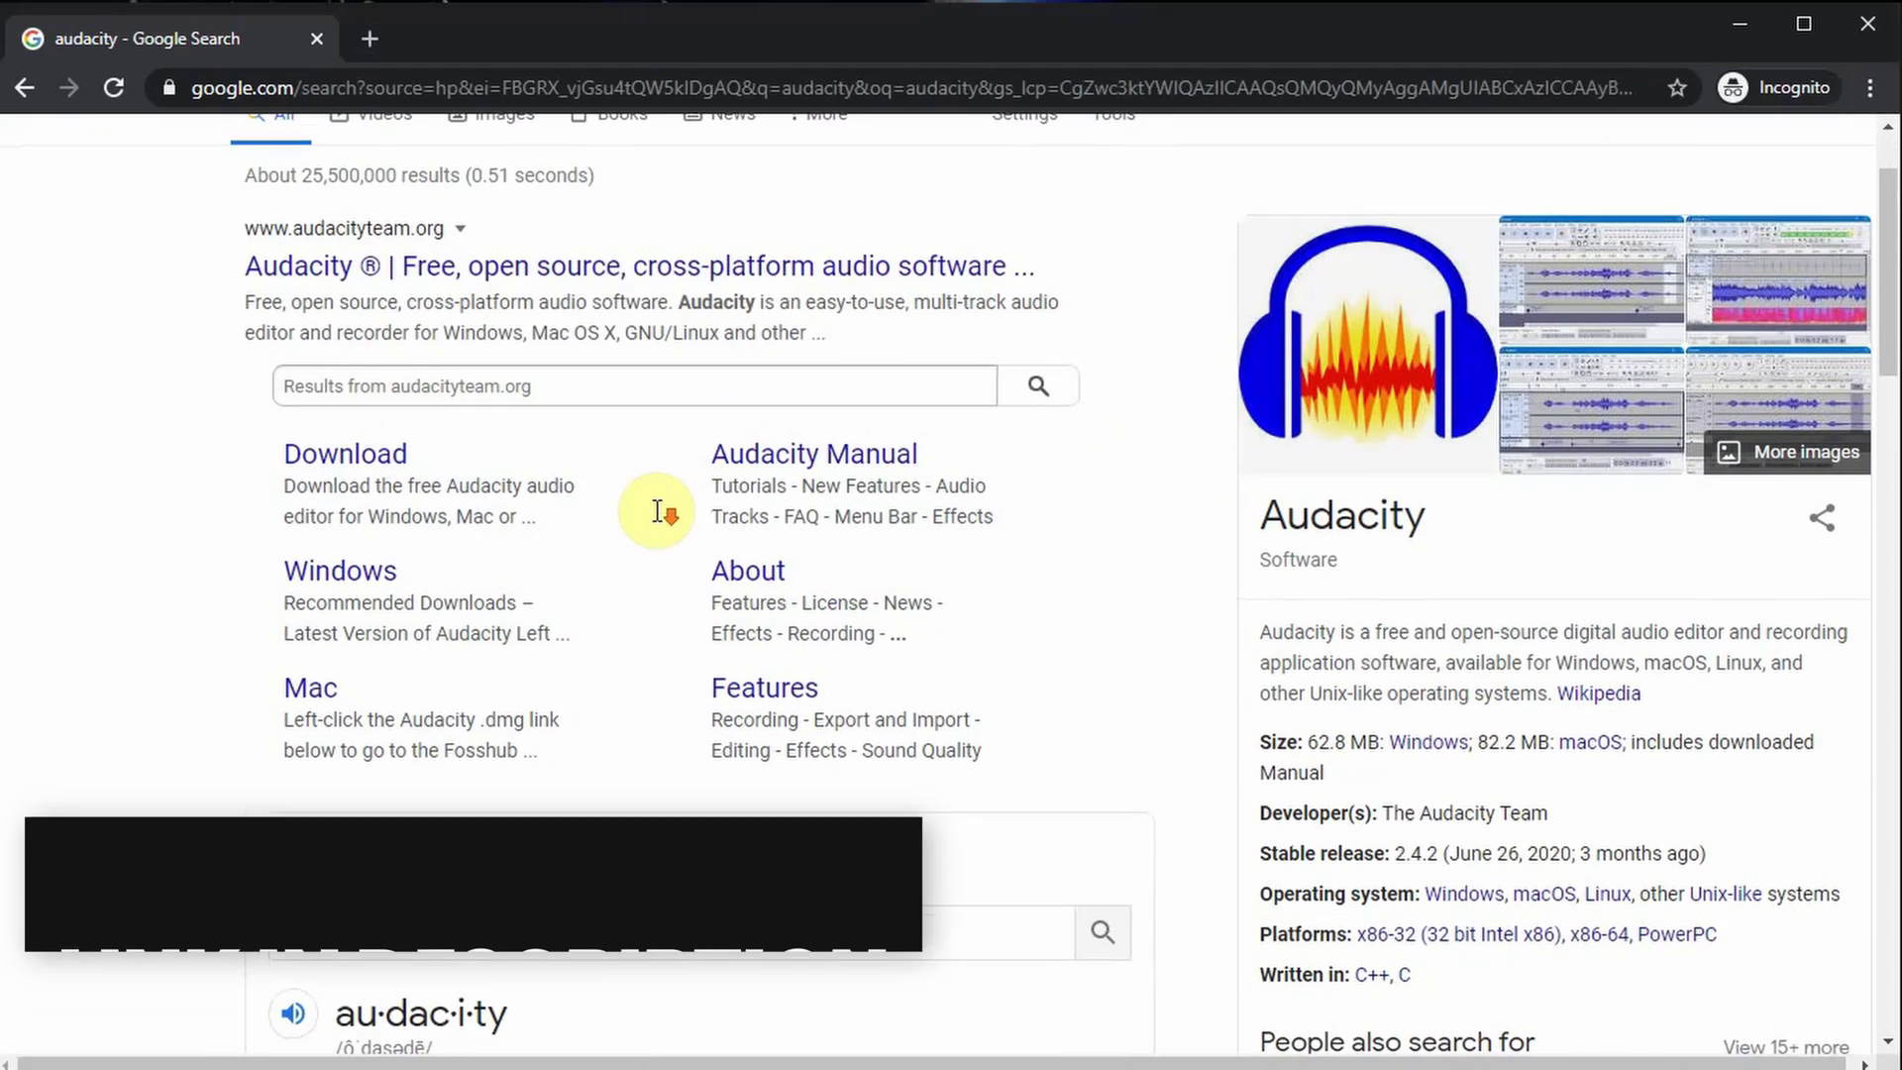
pyautogui.click(565, 273)
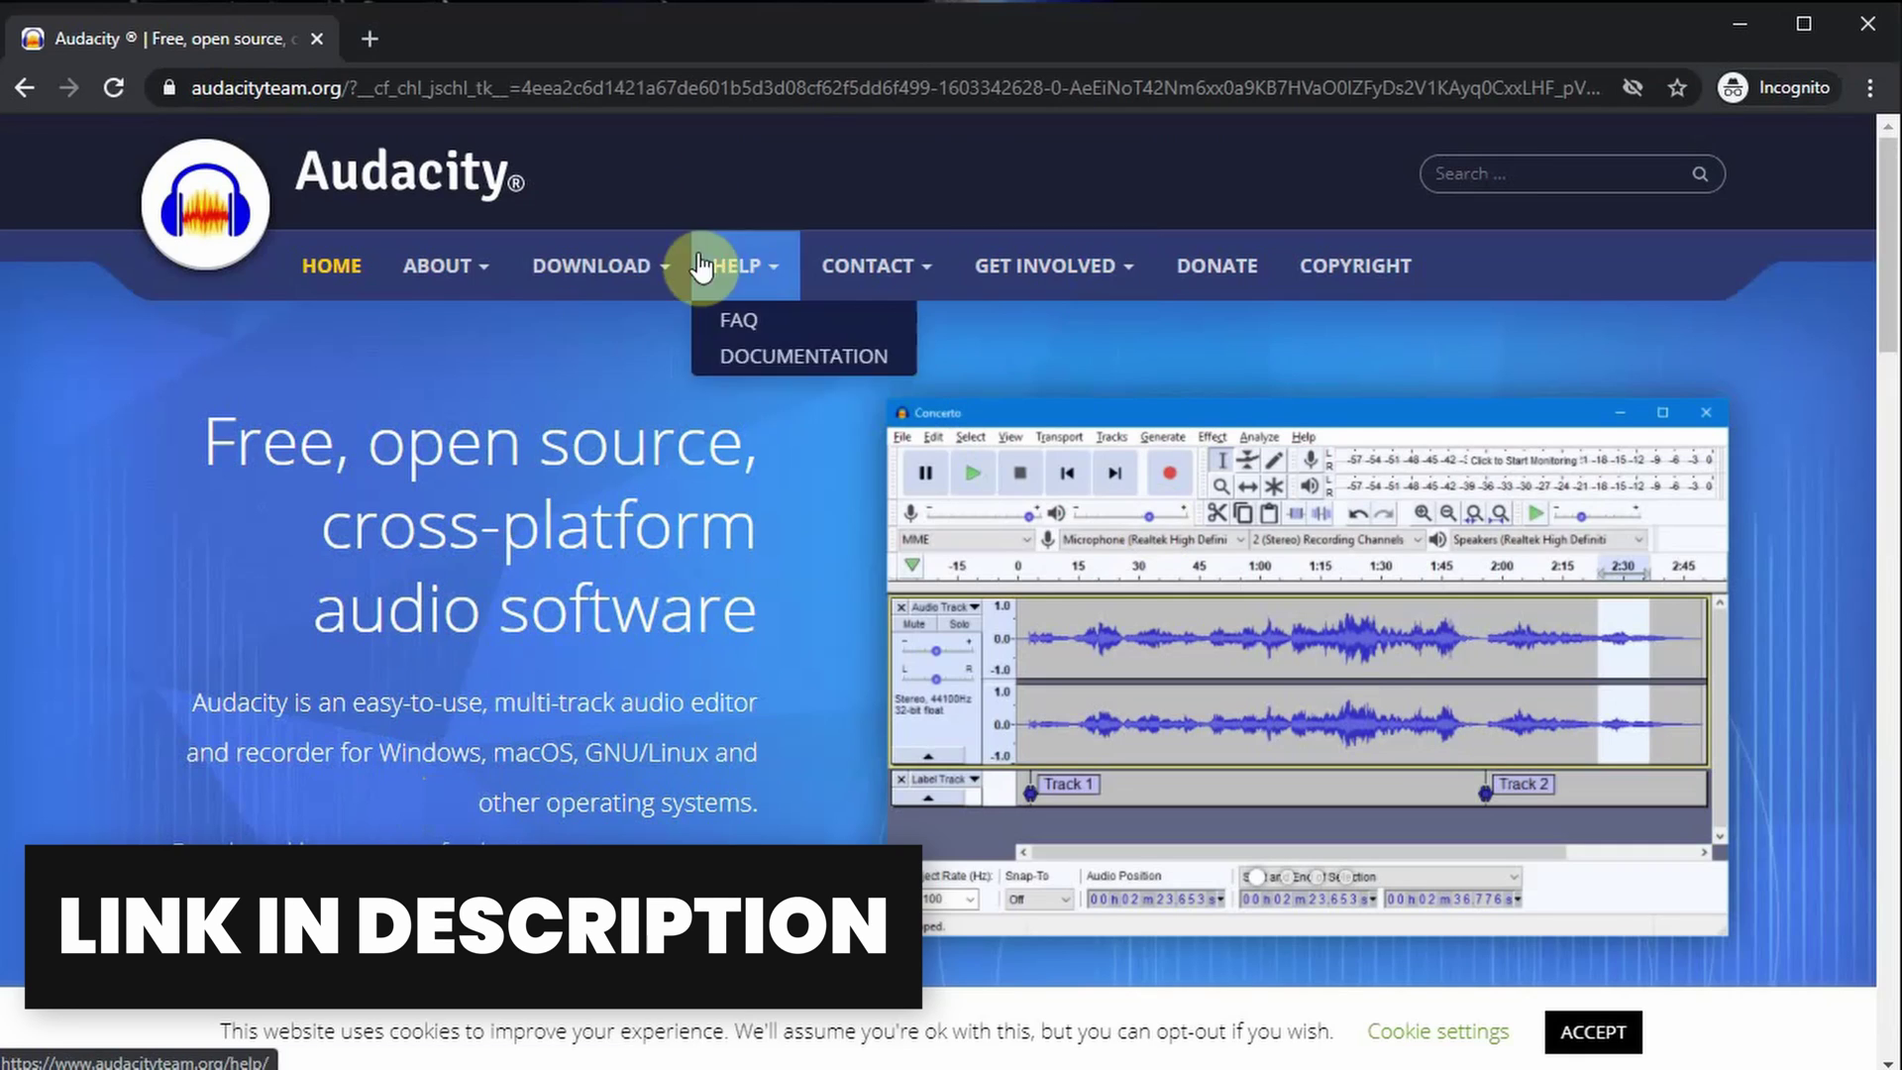
pyautogui.click(605, 266)
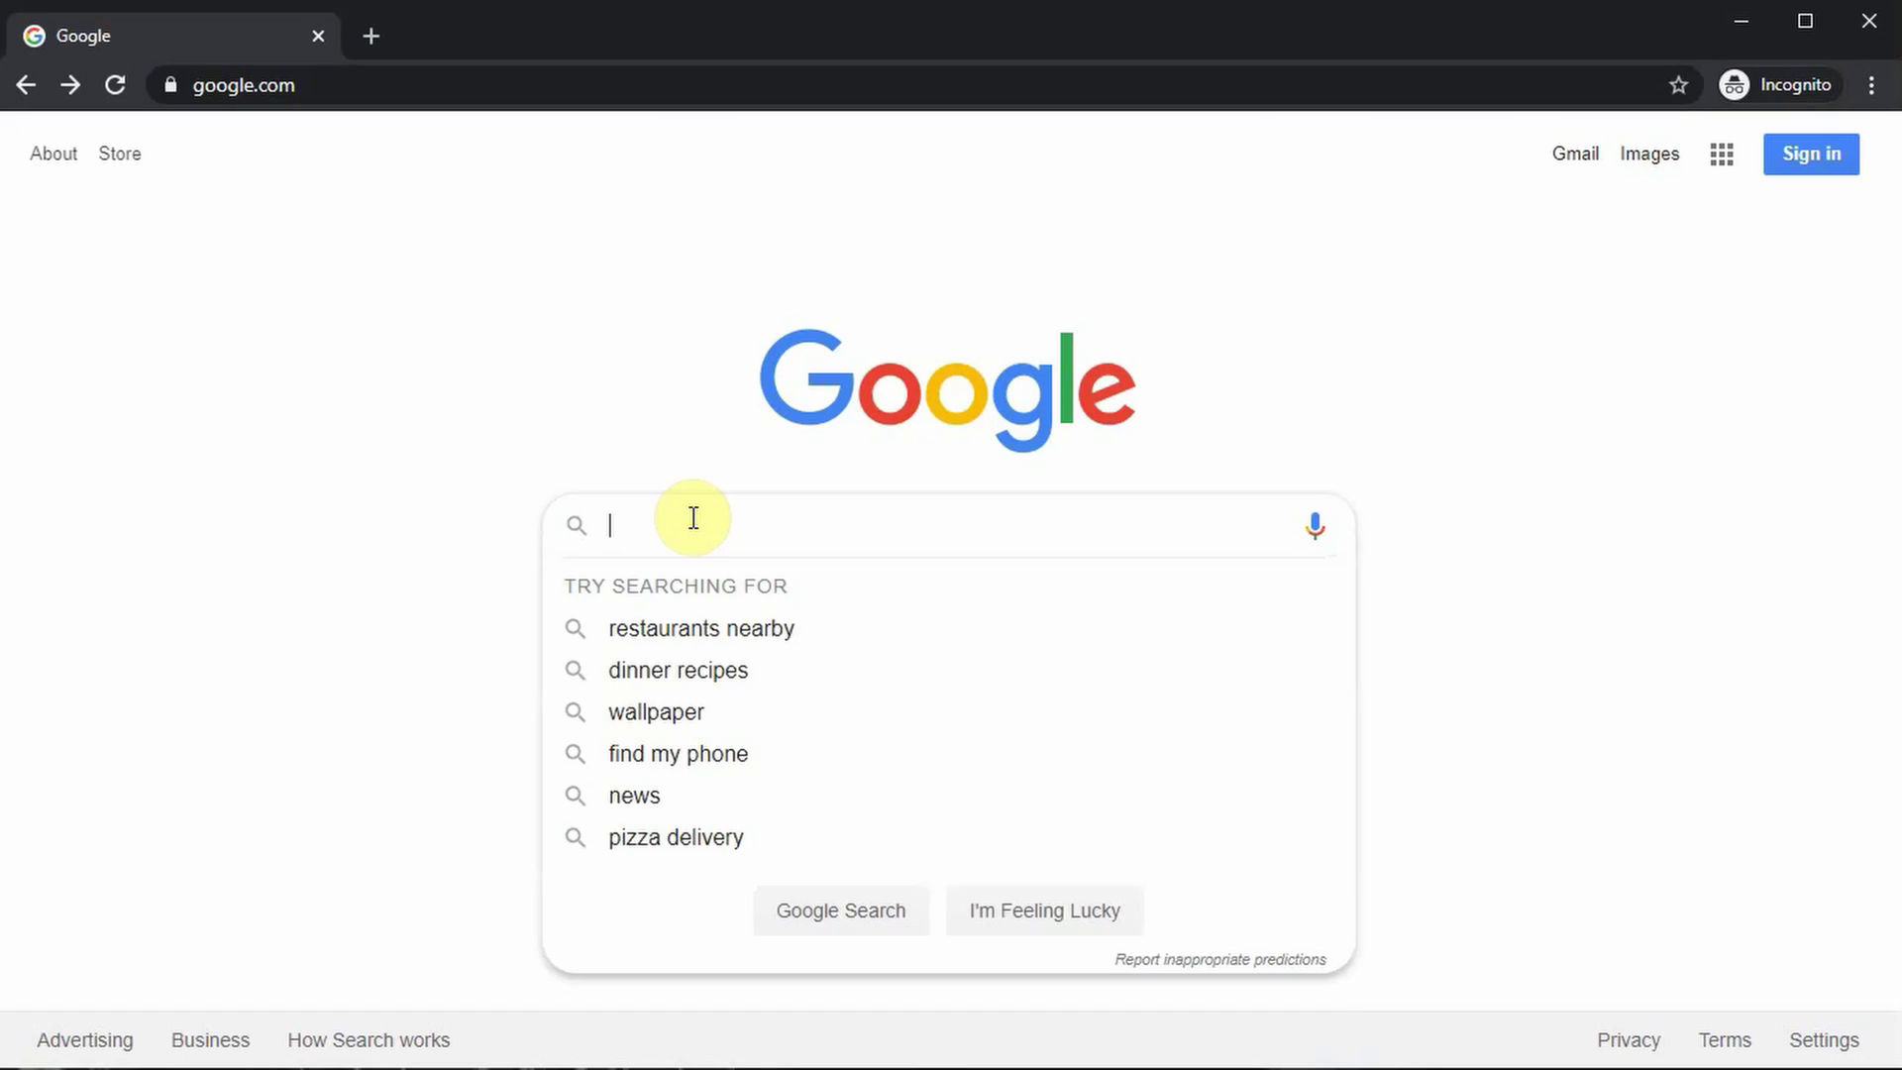
# Step: Search for 'text to speech' and open Natural Reader's online reader
pyautogui.write('text to sp')
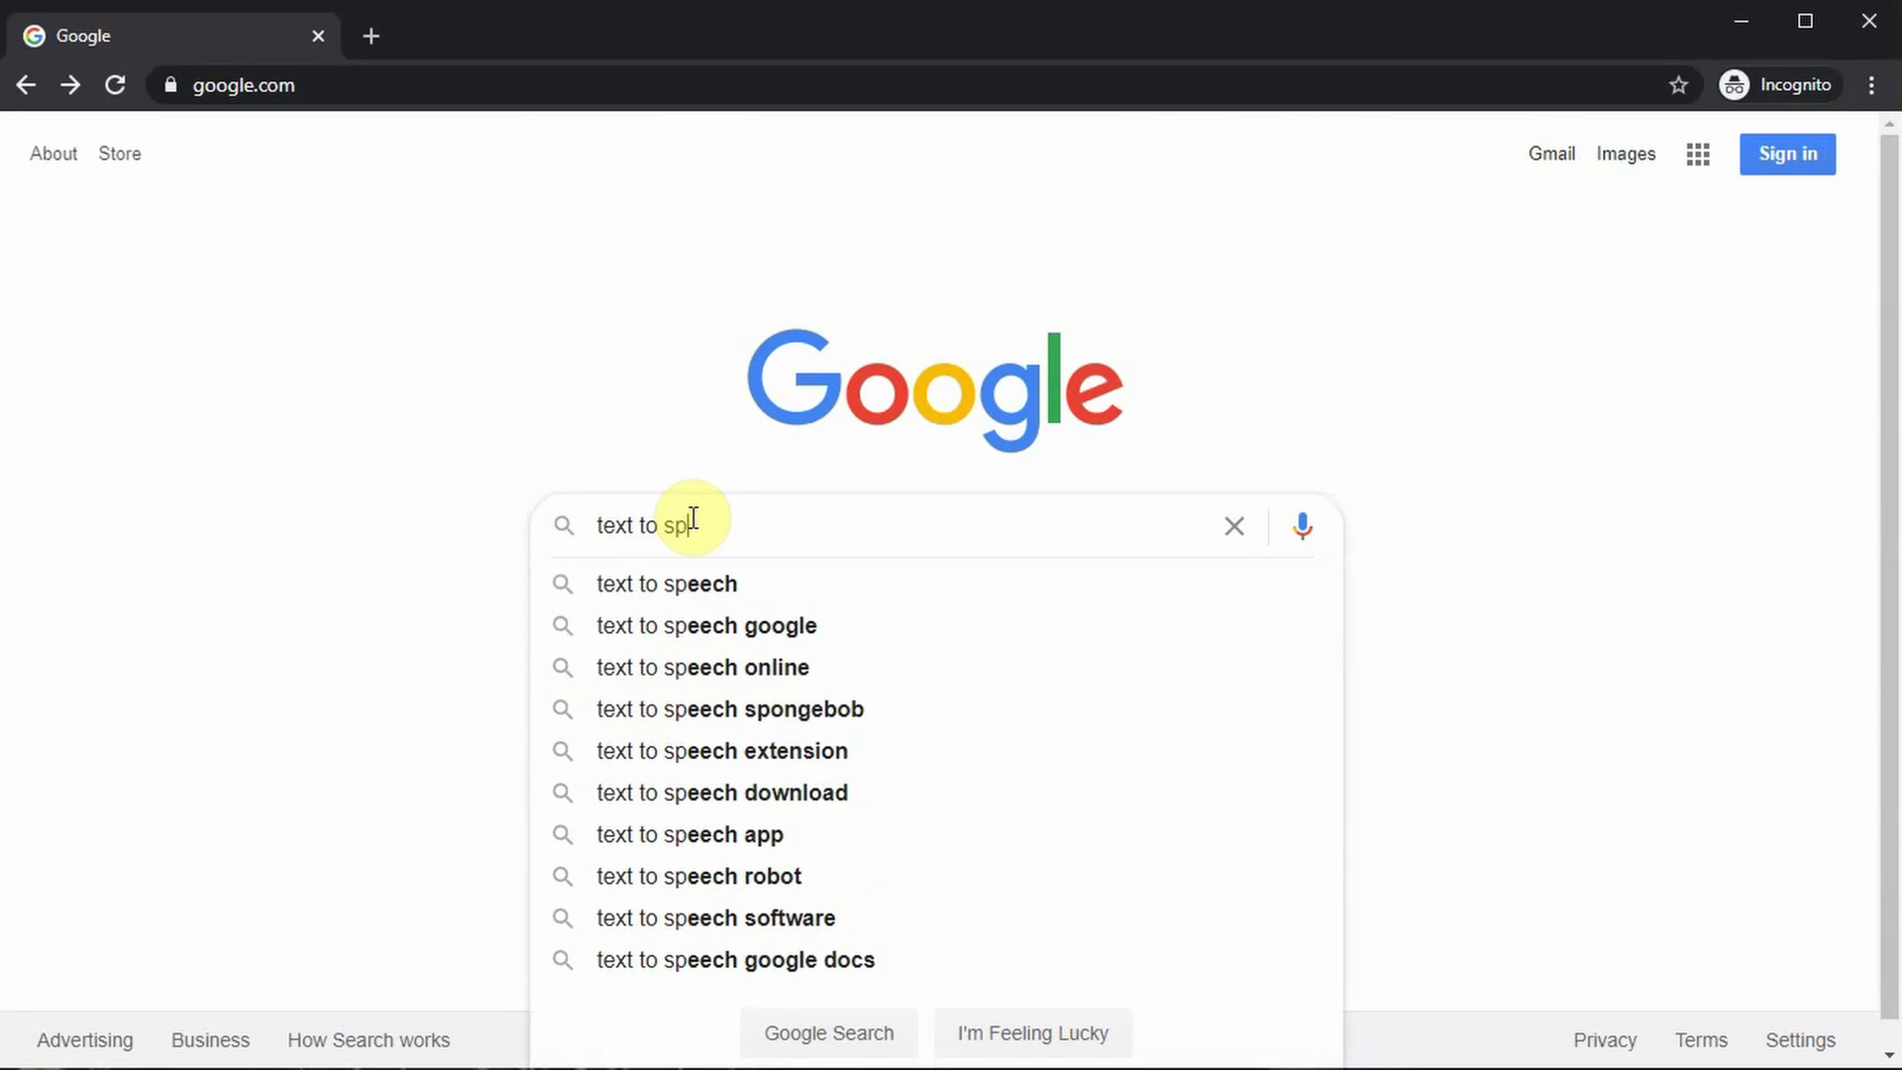
pyautogui.press('Down')
pyautogui.press('Return')
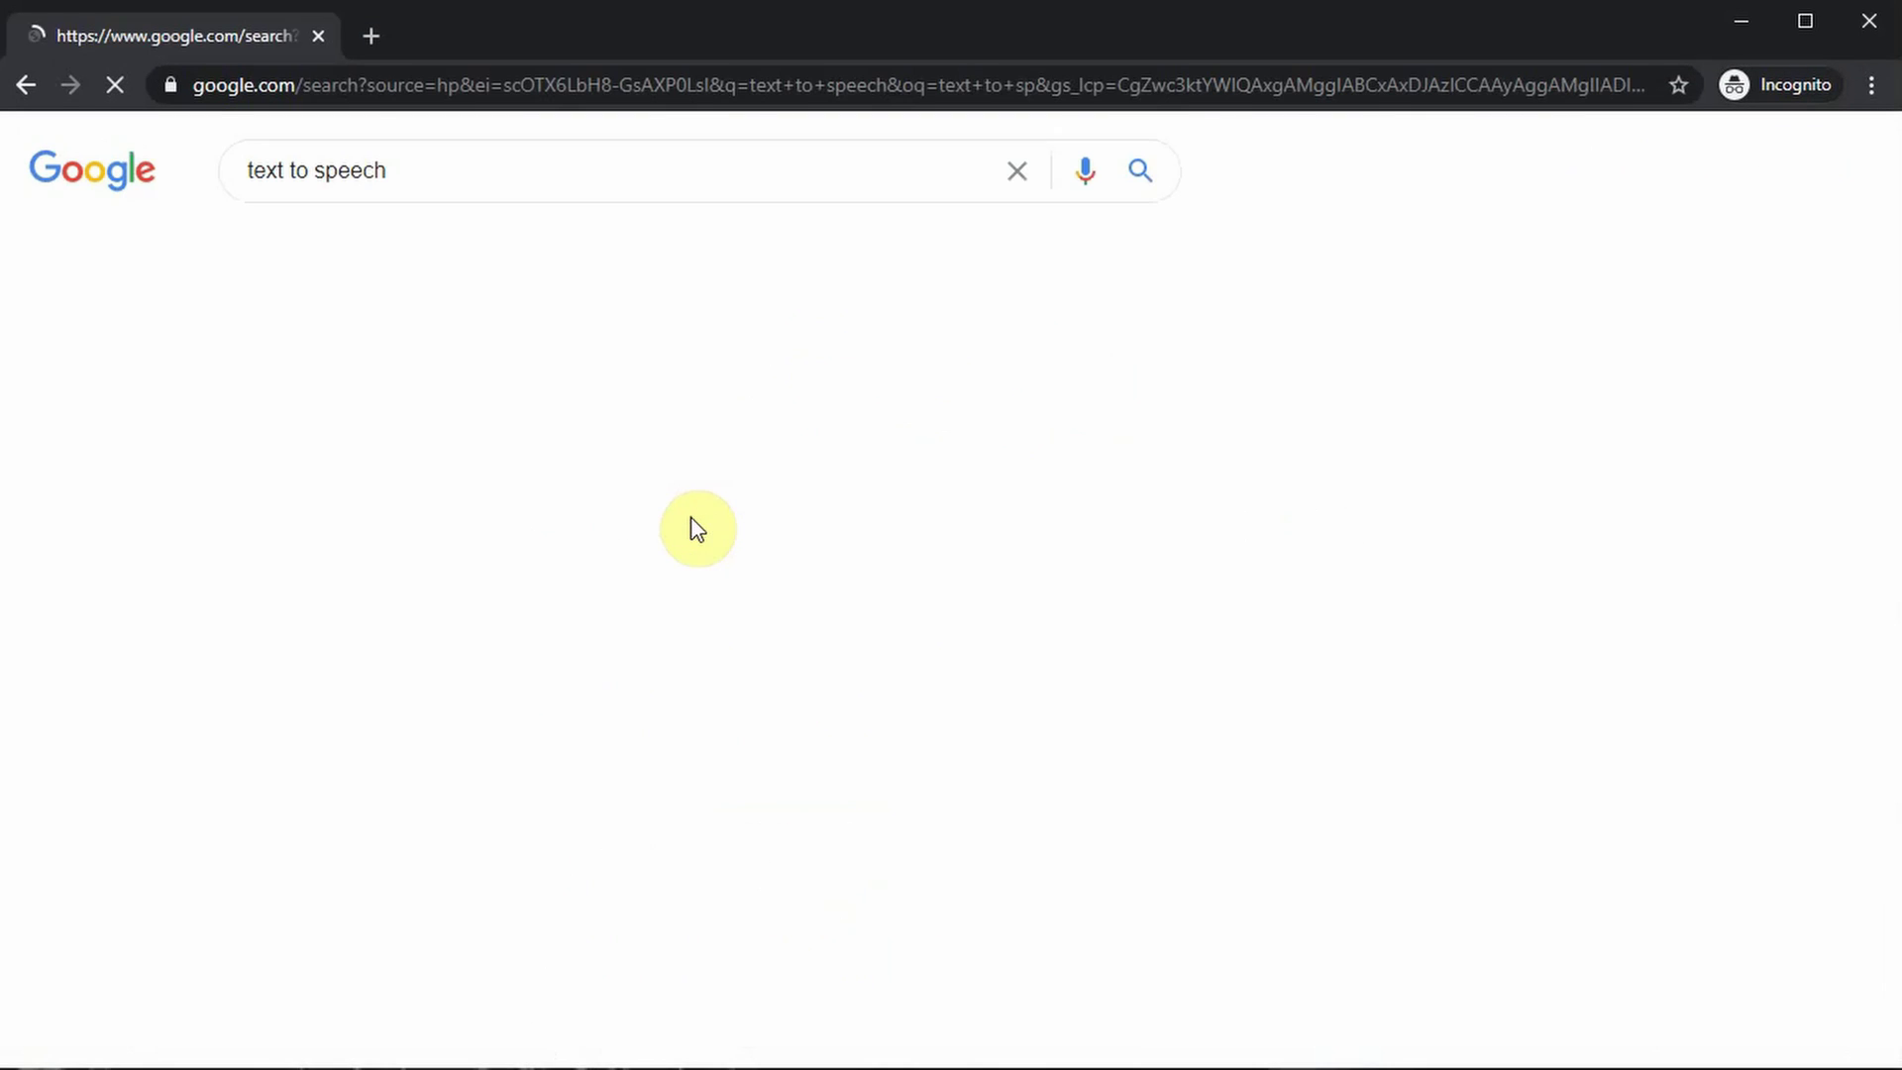
pyautogui.scroll(-3, 693, 517)
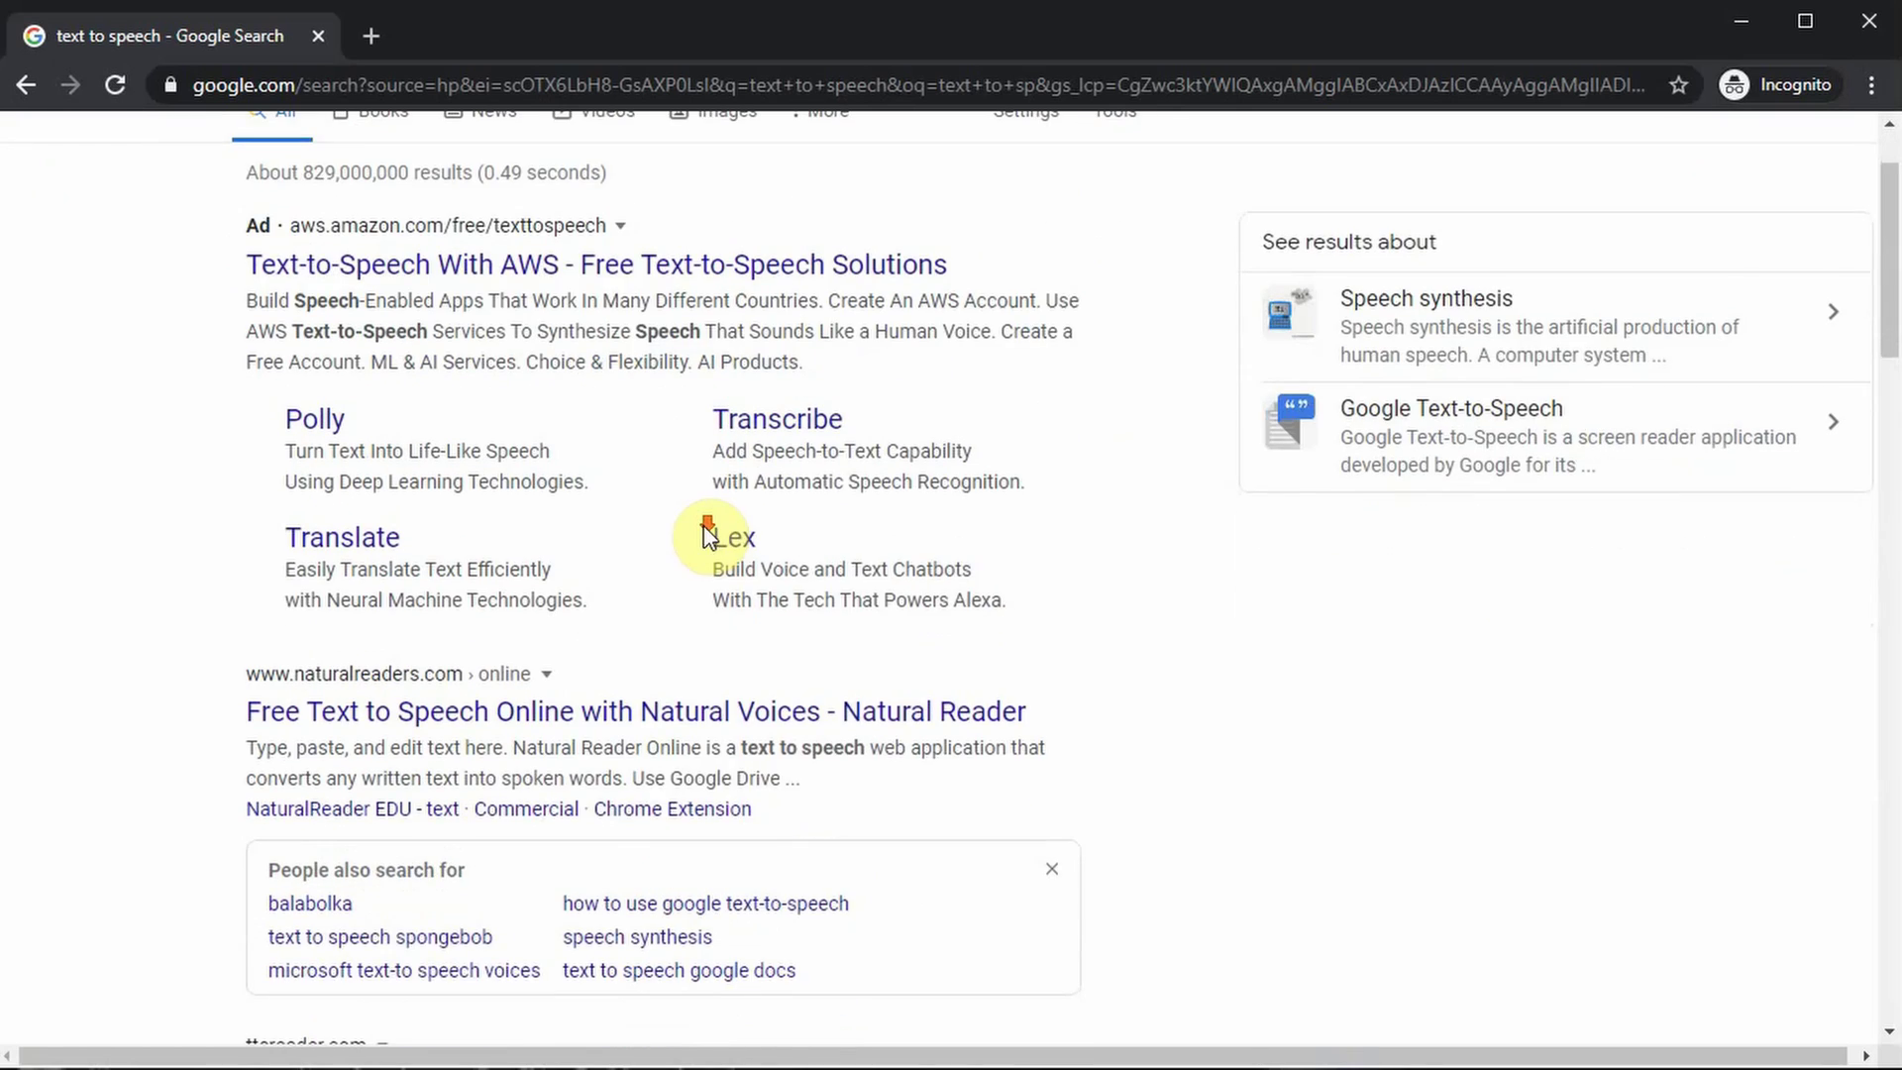
pyautogui.click(553, 582)
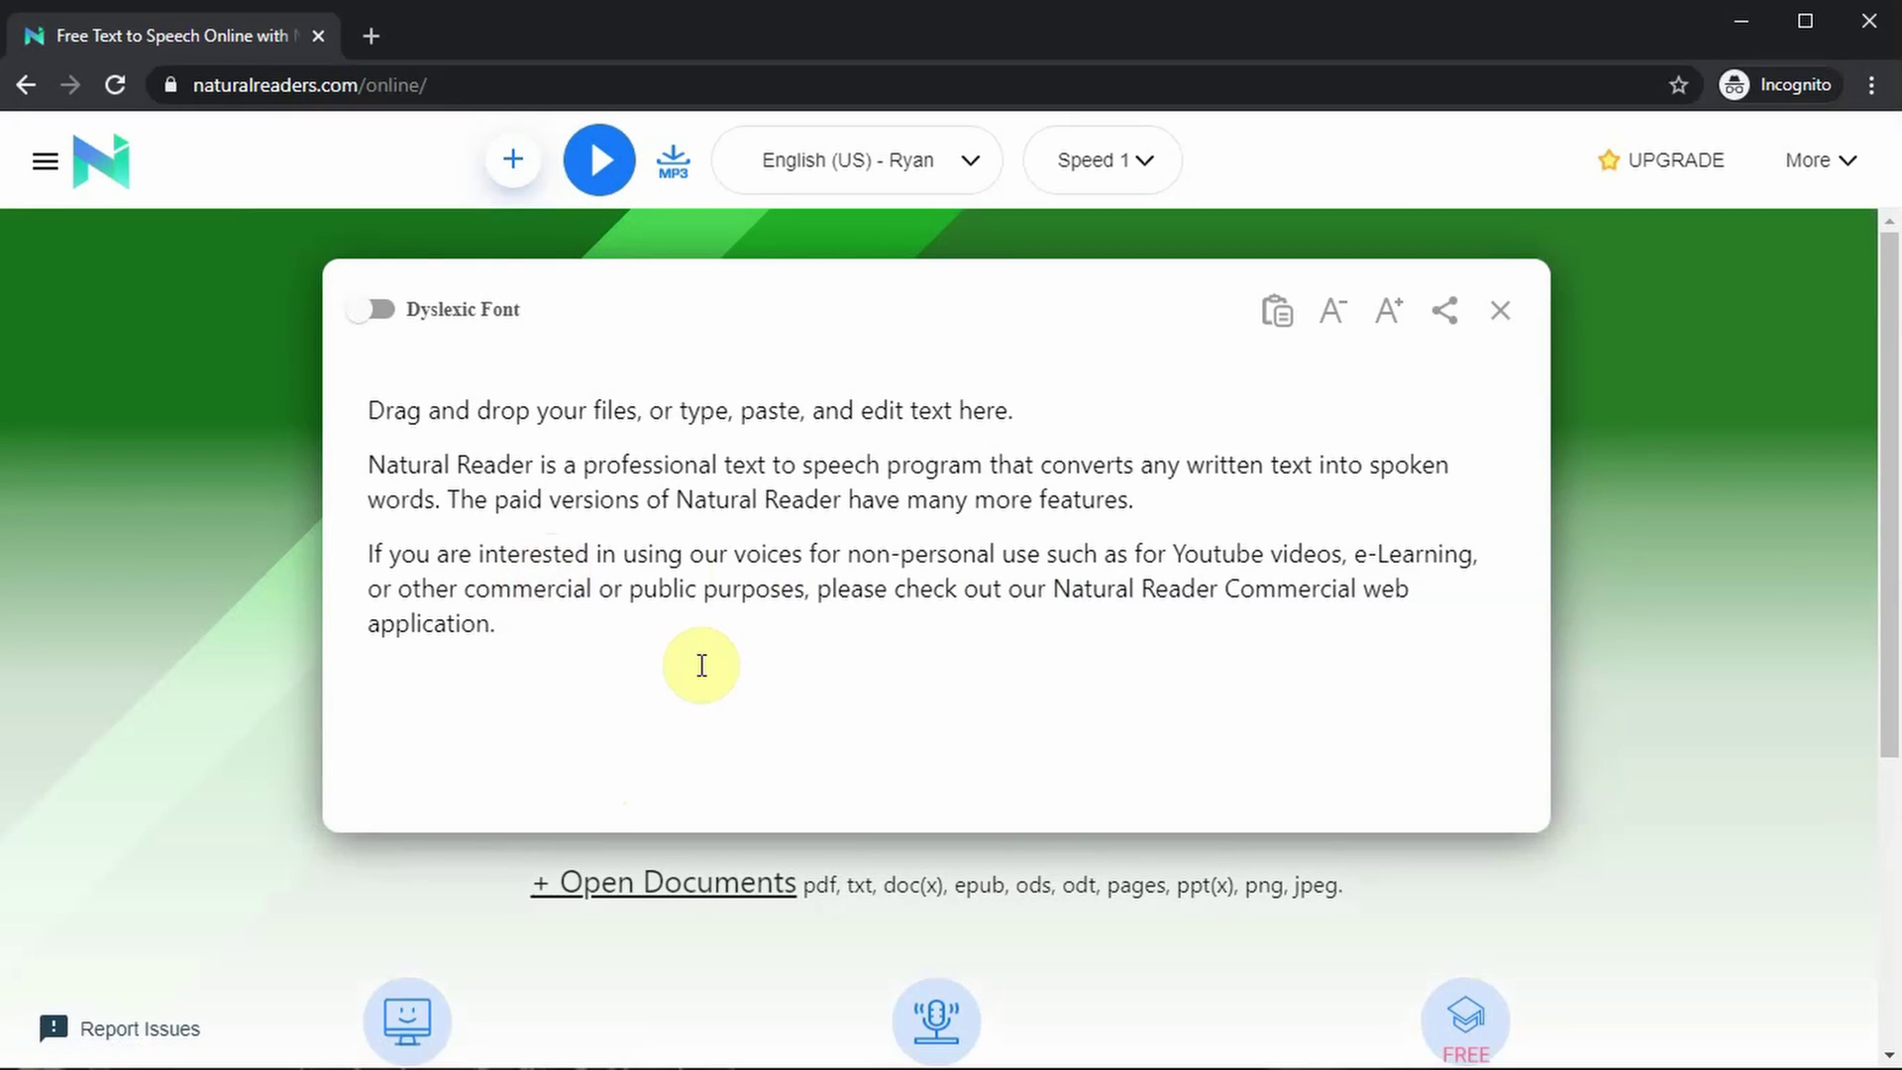
# Step: Choose the English (US) - Sharon voice and replace the sample text with the pasted intro script
pyautogui.click(936, 188)
pyautogui.click(983, 282)
pyautogui.click(900, 505)
pyautogui.hotkey('ctrl', 'a')
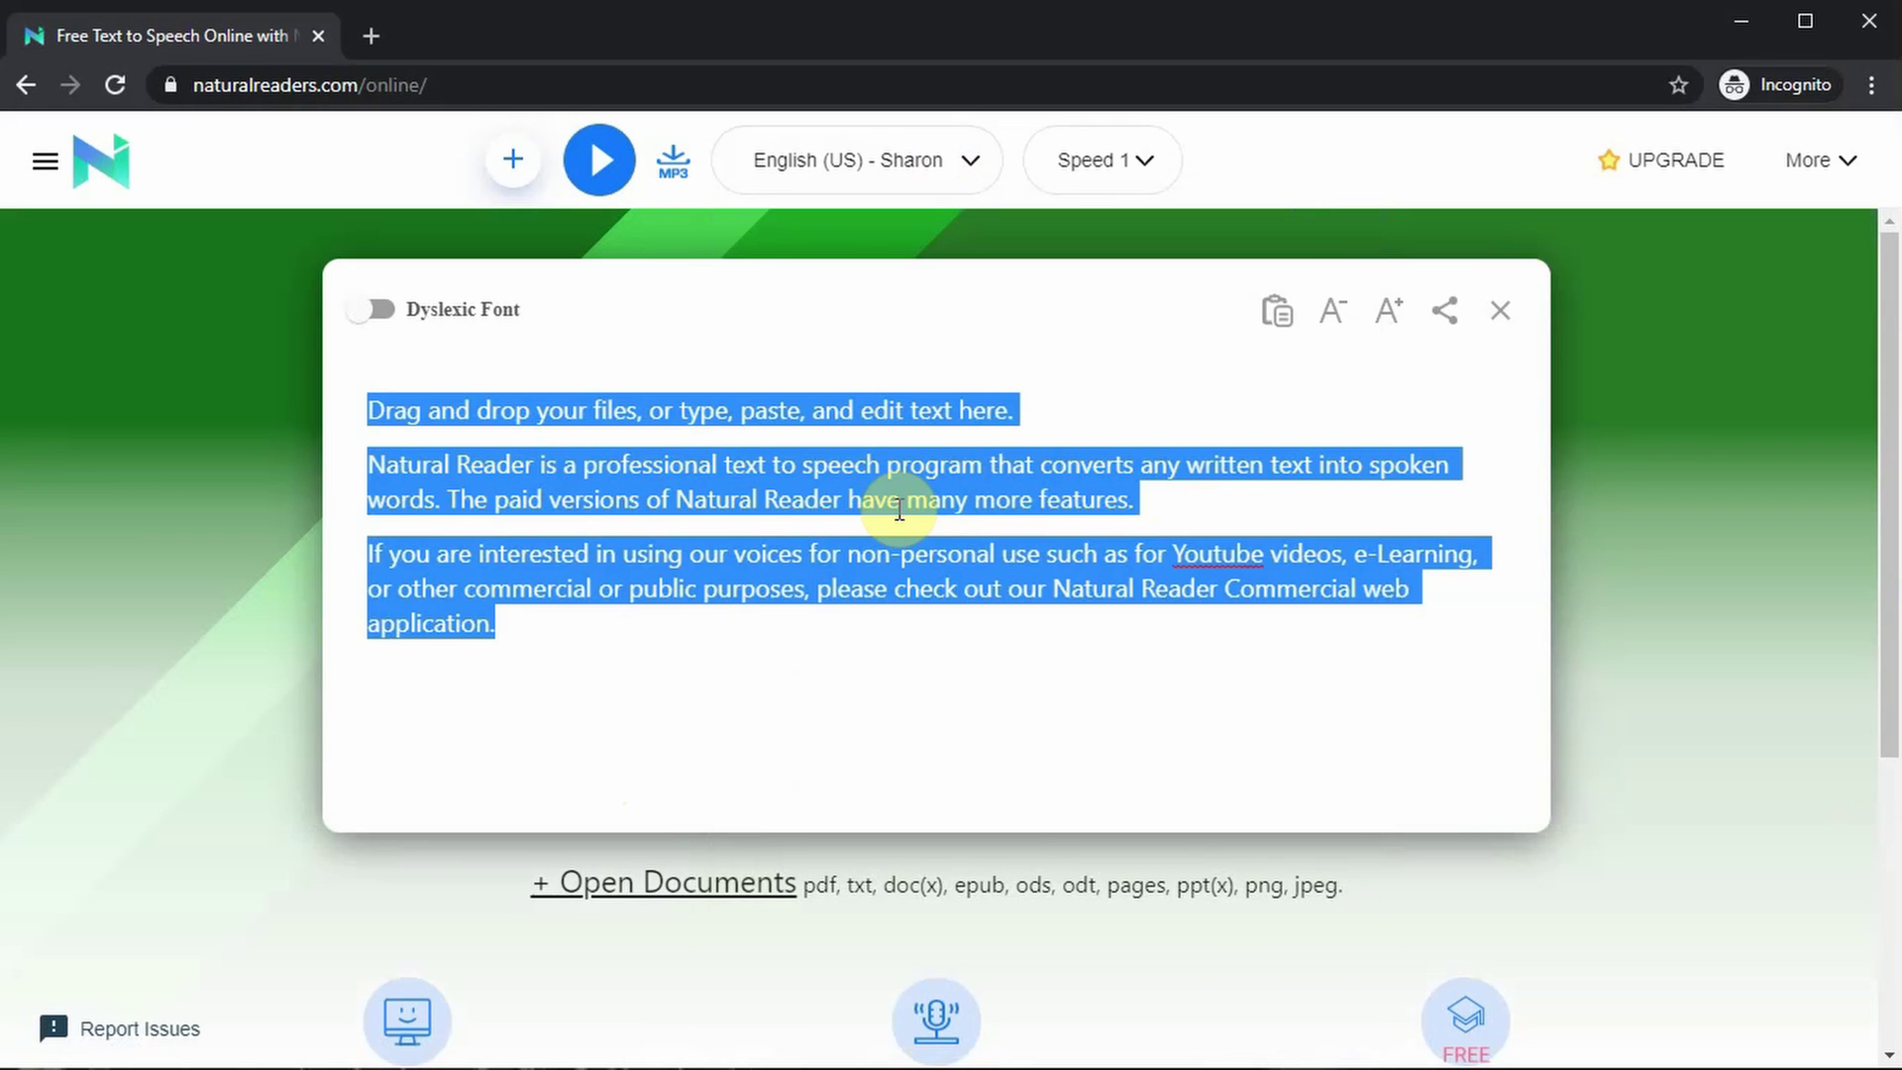
pyautogui.write("Hey Guys I am Kevin and welcome back to Sean's channel. Today's topic is about, how to use a Free Text To Speech Software for giving voice over to your videos. Having a great voice-over helps easily communicate what your video is about.")
# Step: Change the presenter's name to Sharon and play the script, then switch to the Ryan voice
pyautogui.doubleClick(567, 410)
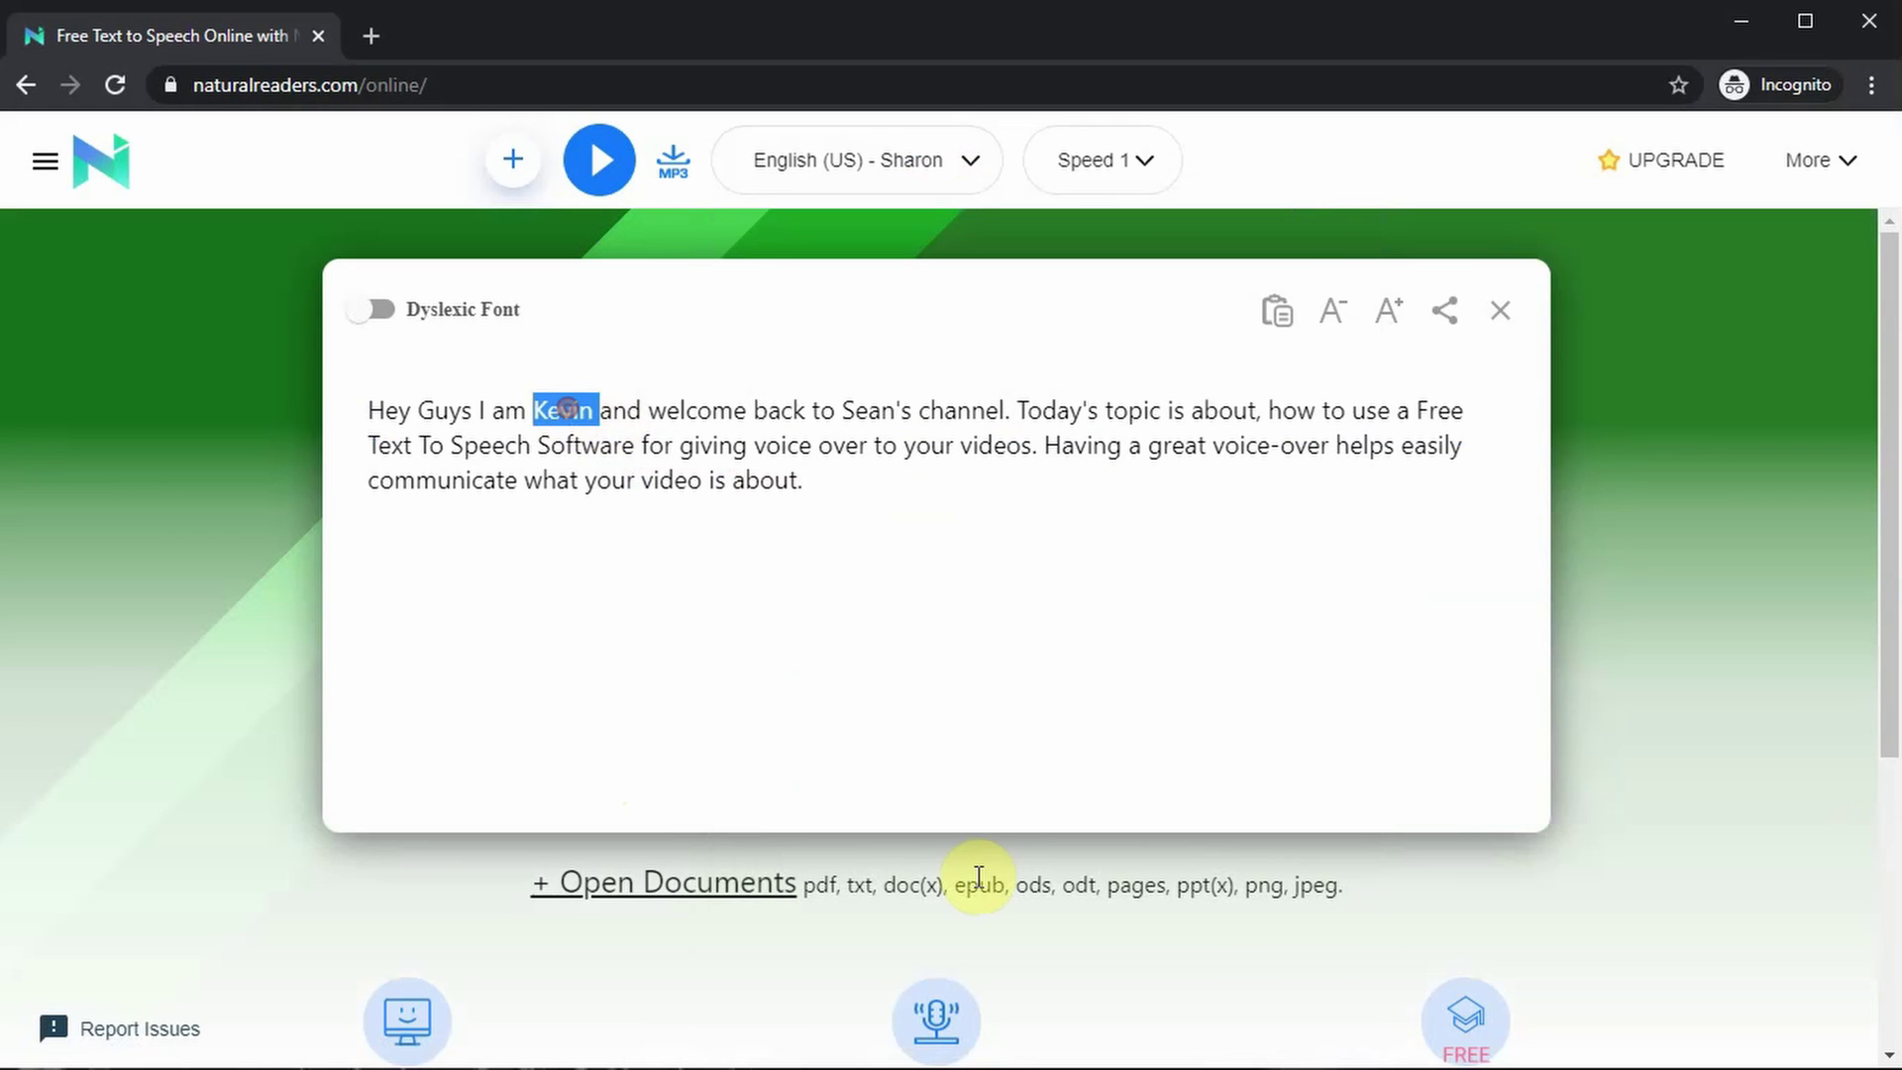
pyautogui.write('Sharom')
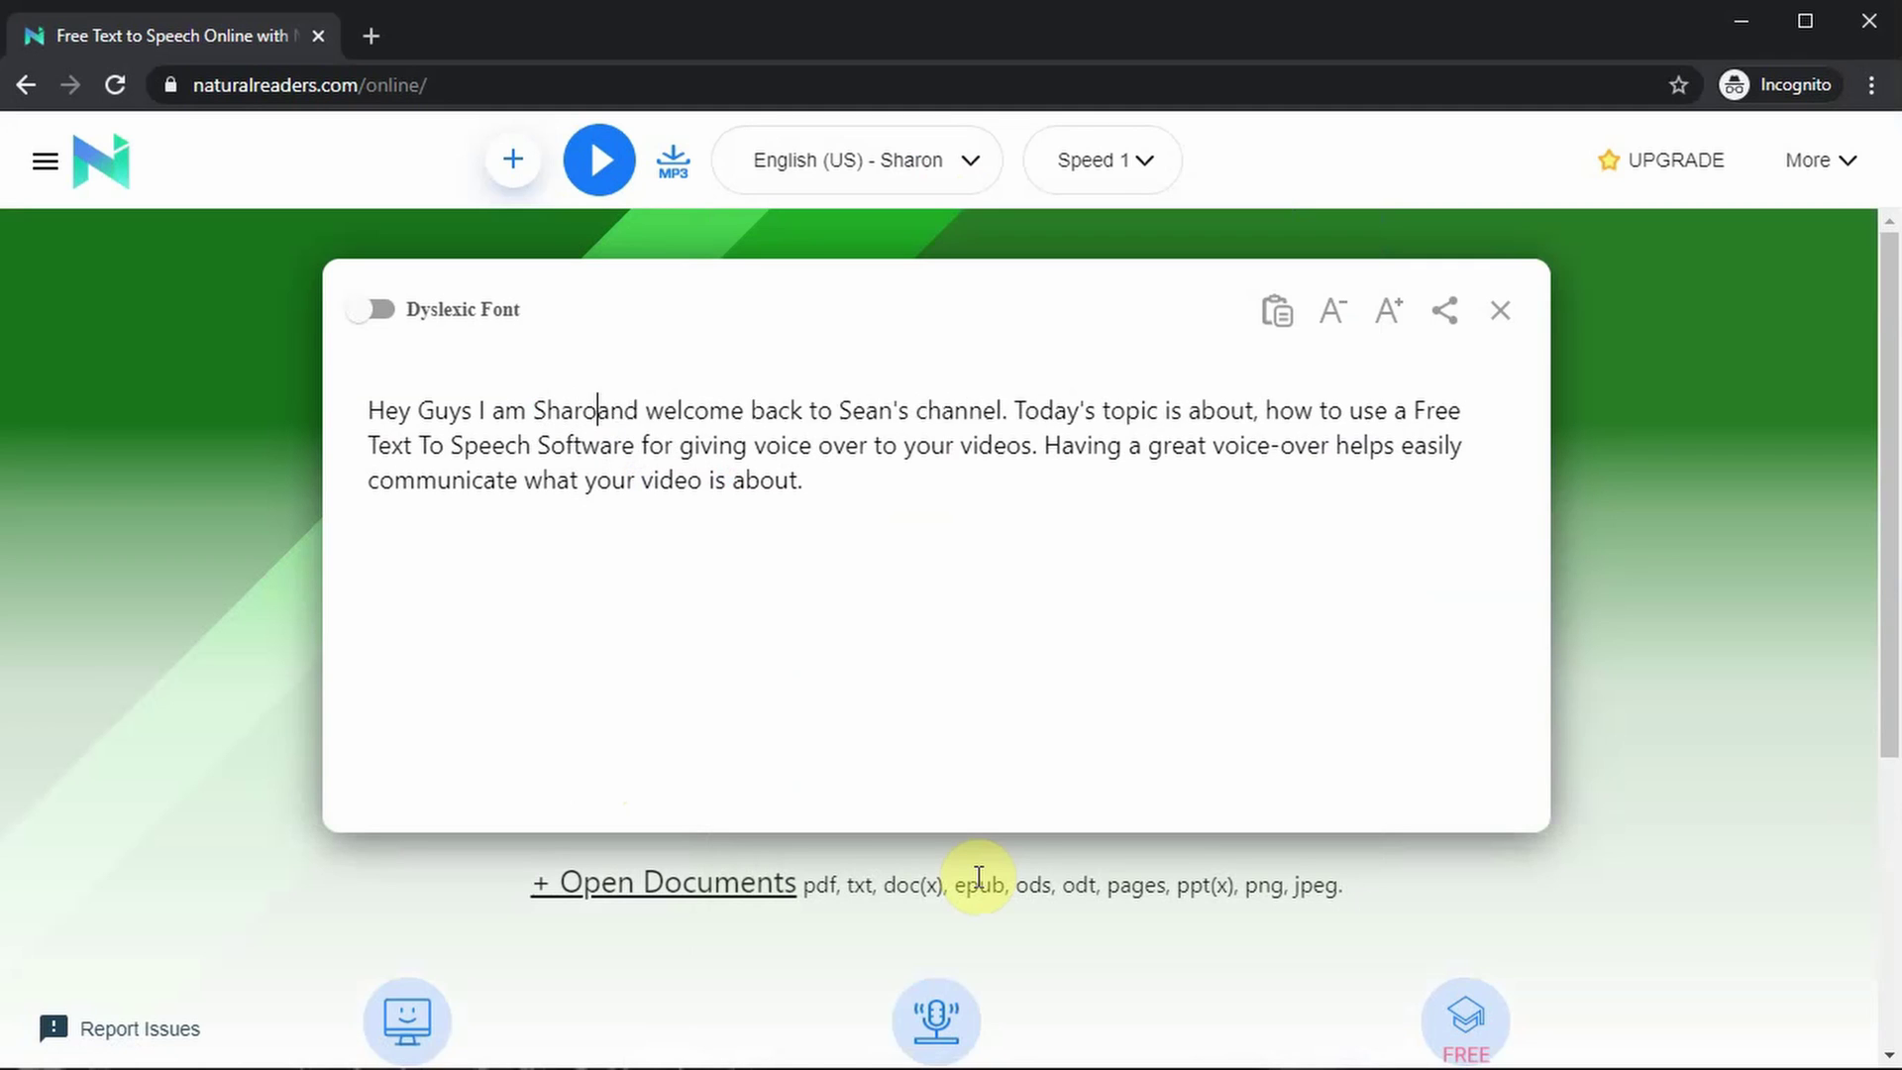
pyautogui.press('BackSpace')
pyautogui.press('BackSpace')
pyautogui.write('n')
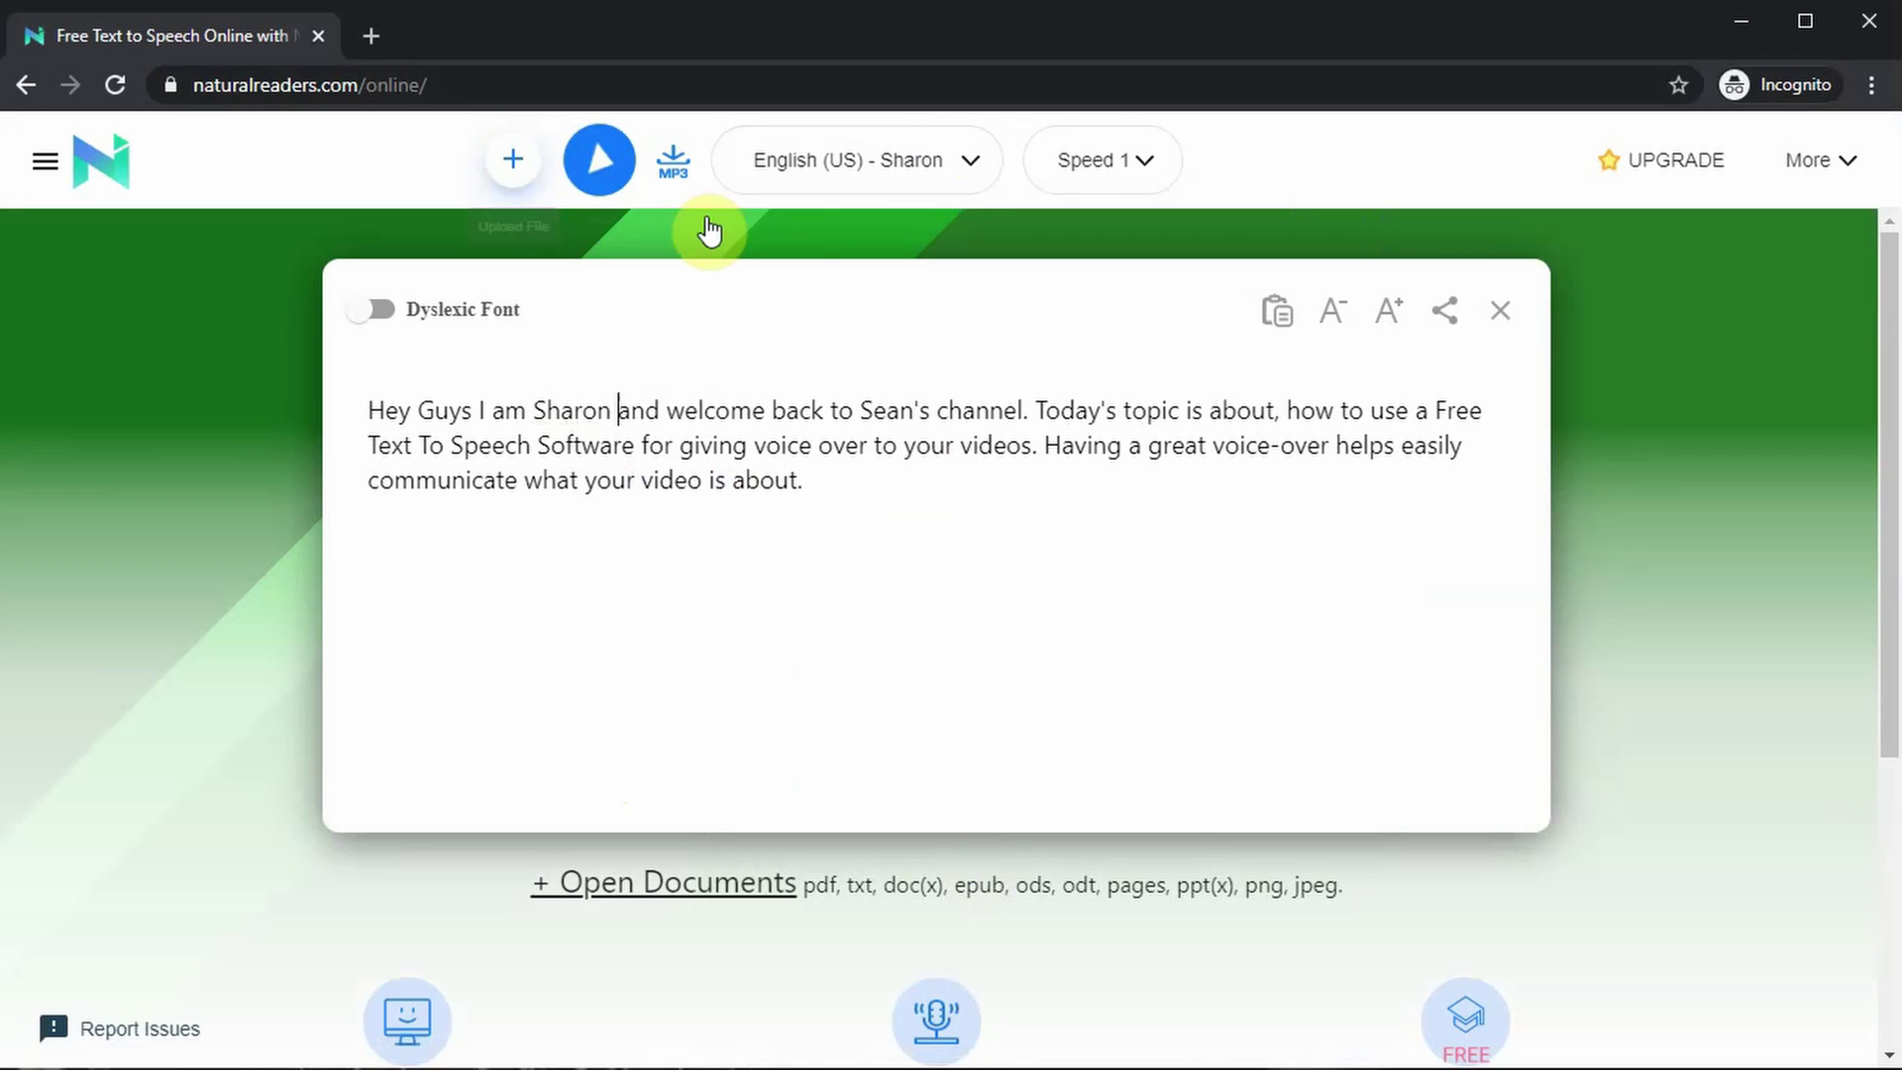
pyautogui.click(599, 159)
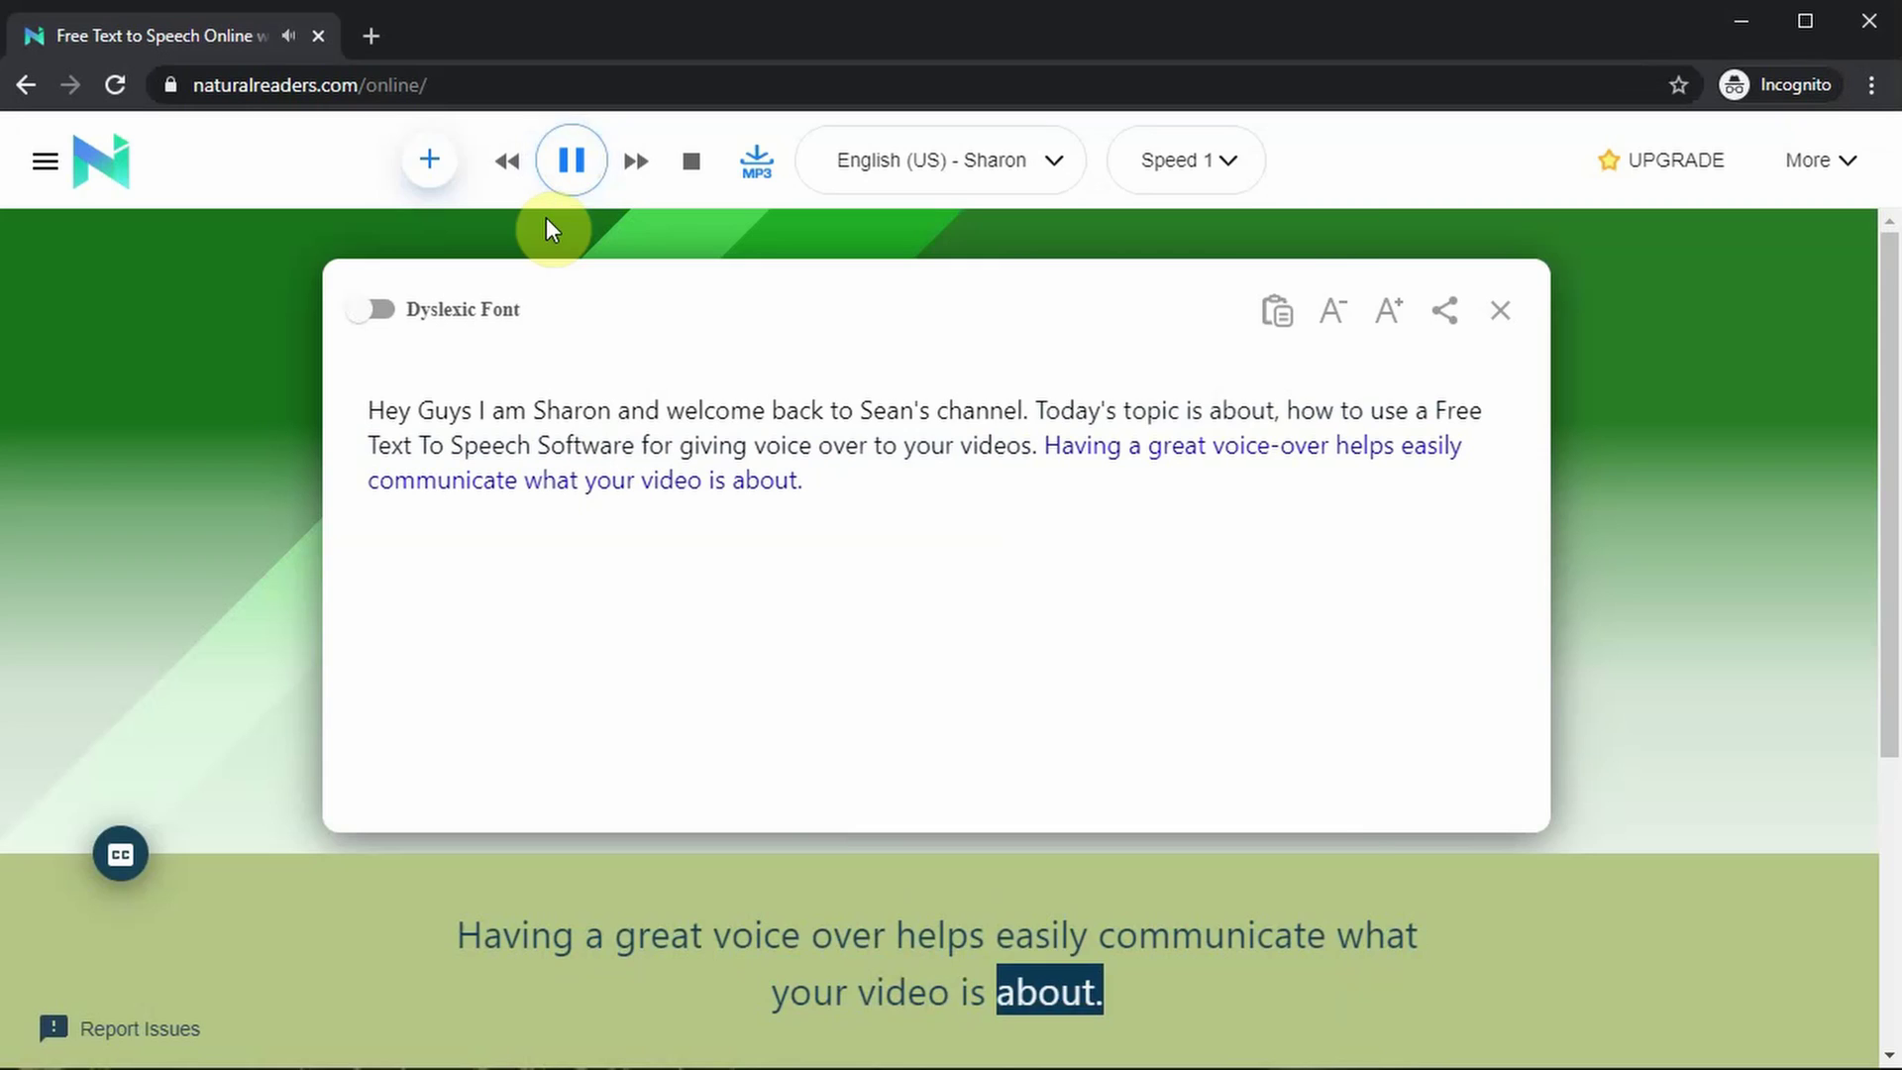
pyautogui.click(931, 159)
pyautogui.click(989, 340)
# Step: Rename the presenter to Rayan and play a preview in Ryan's voice
pyautogui.doubleClick(569, 411)
pyautogui.write('Rayan')
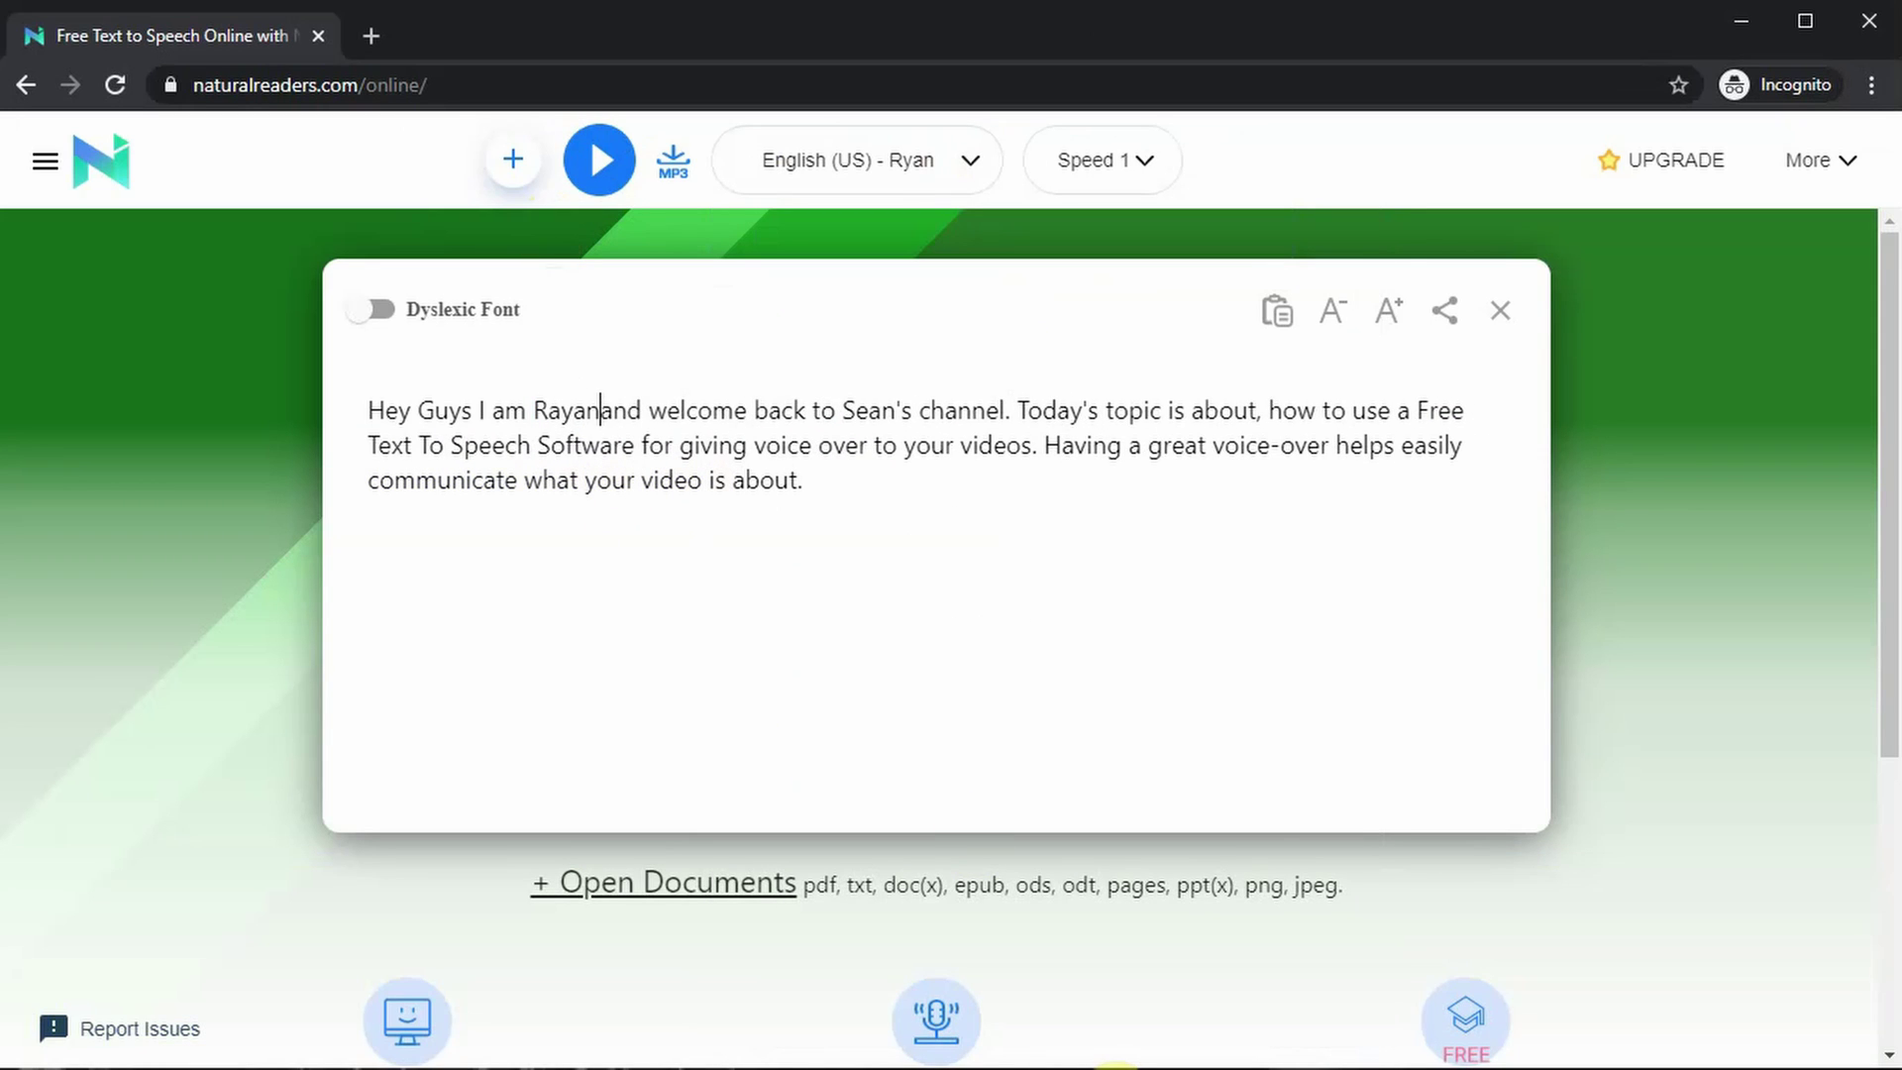
pyautogui.click(598, 161)
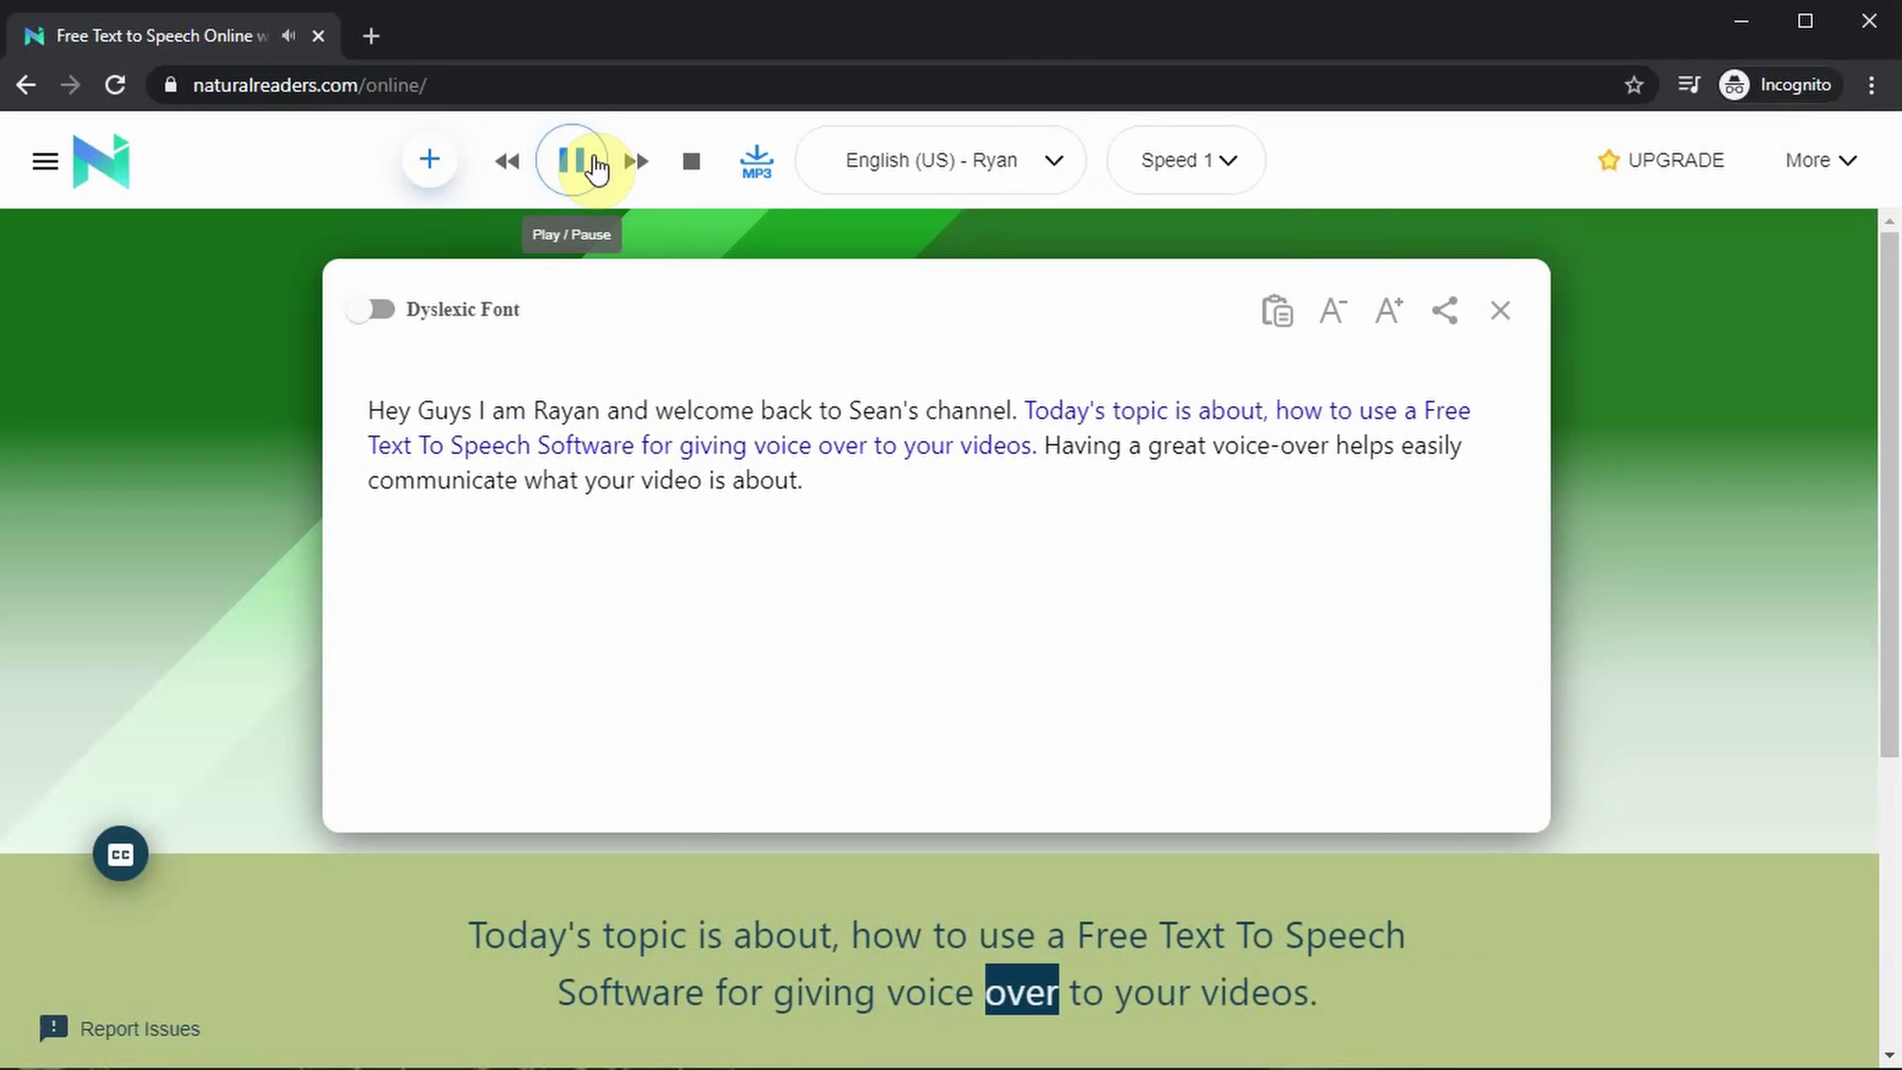
pyautogui.click(595, 168)
# Step: Switch to the Gale voice, keep only the greeting with 'Gale ,,' as name, and play it
pyautogui.click(891, 160)
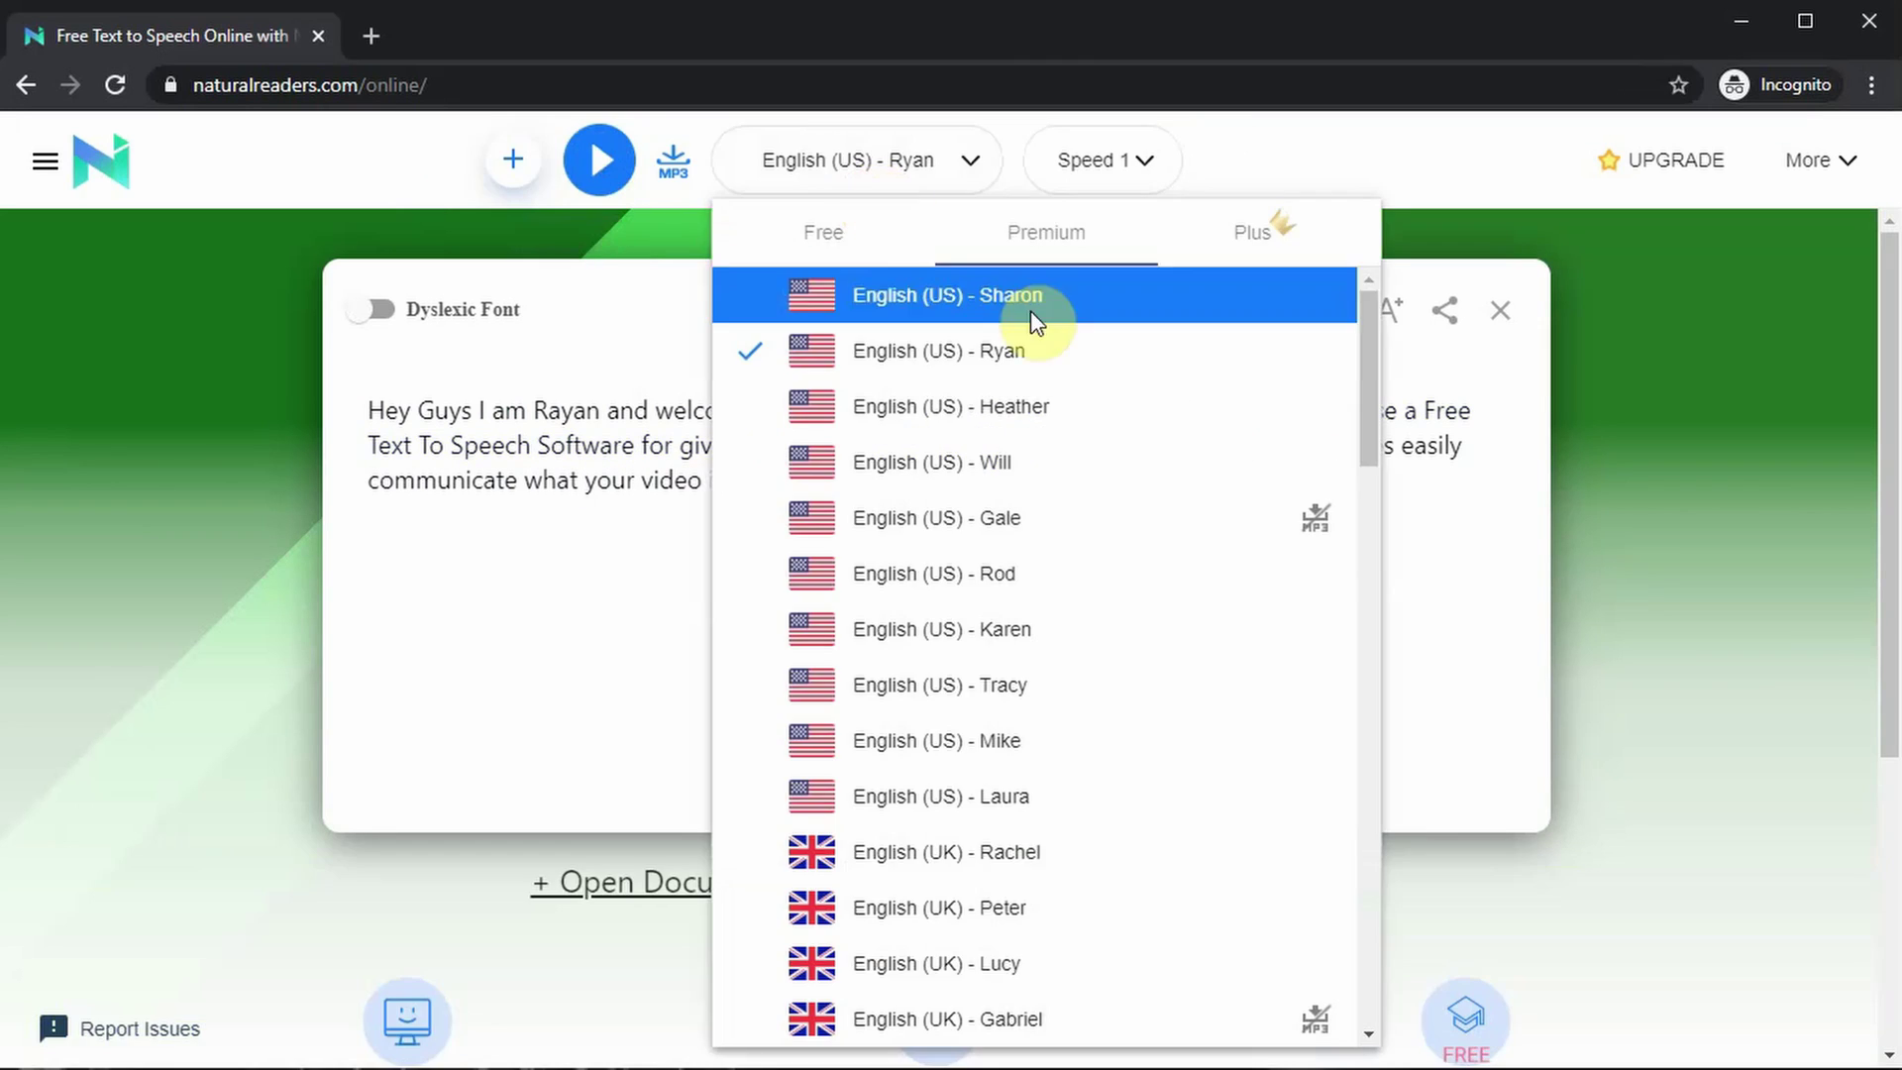
pyautogui.click(1128, 536)
pyautogui.moveTo(862, 488); pyautogui.dragTo(1021, 407)
pyautogui.press('BackSpace')
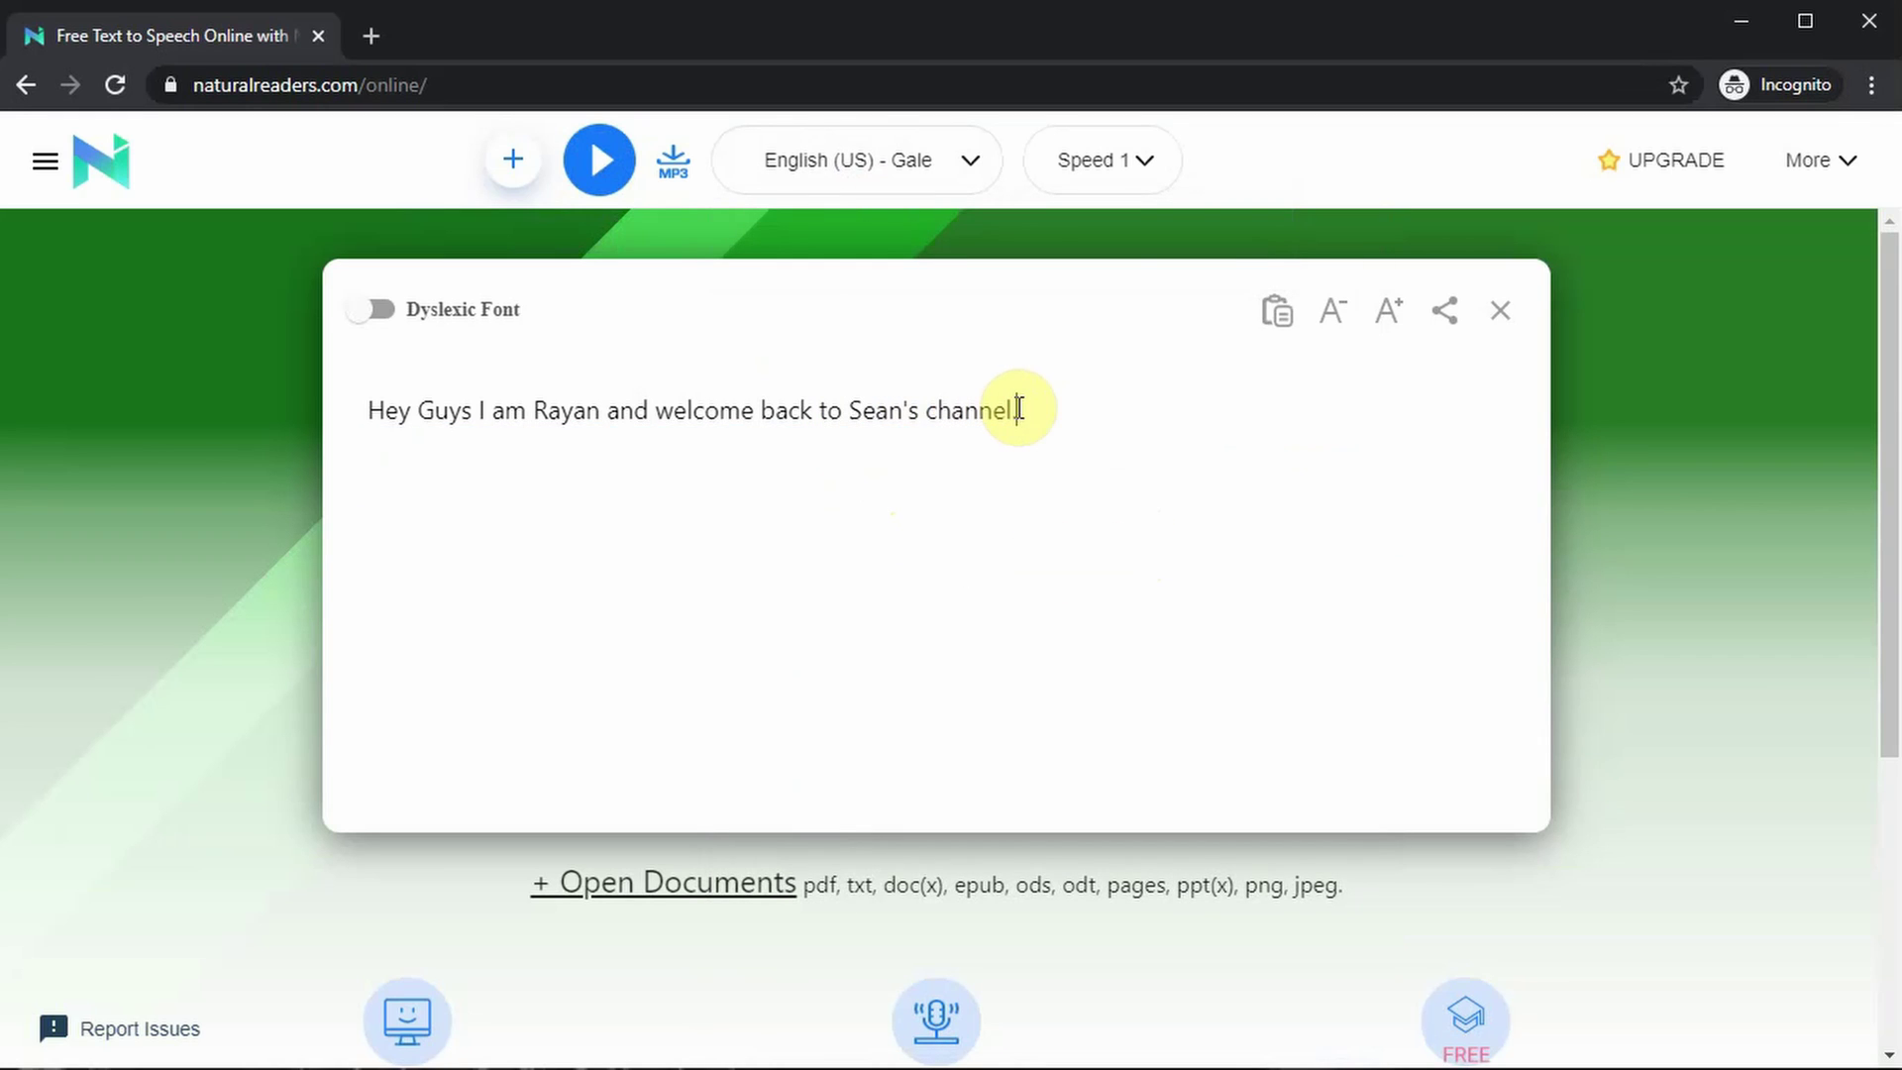
pyautogui.doubleClick(573, 412)
pyautogui.write('Gale ')
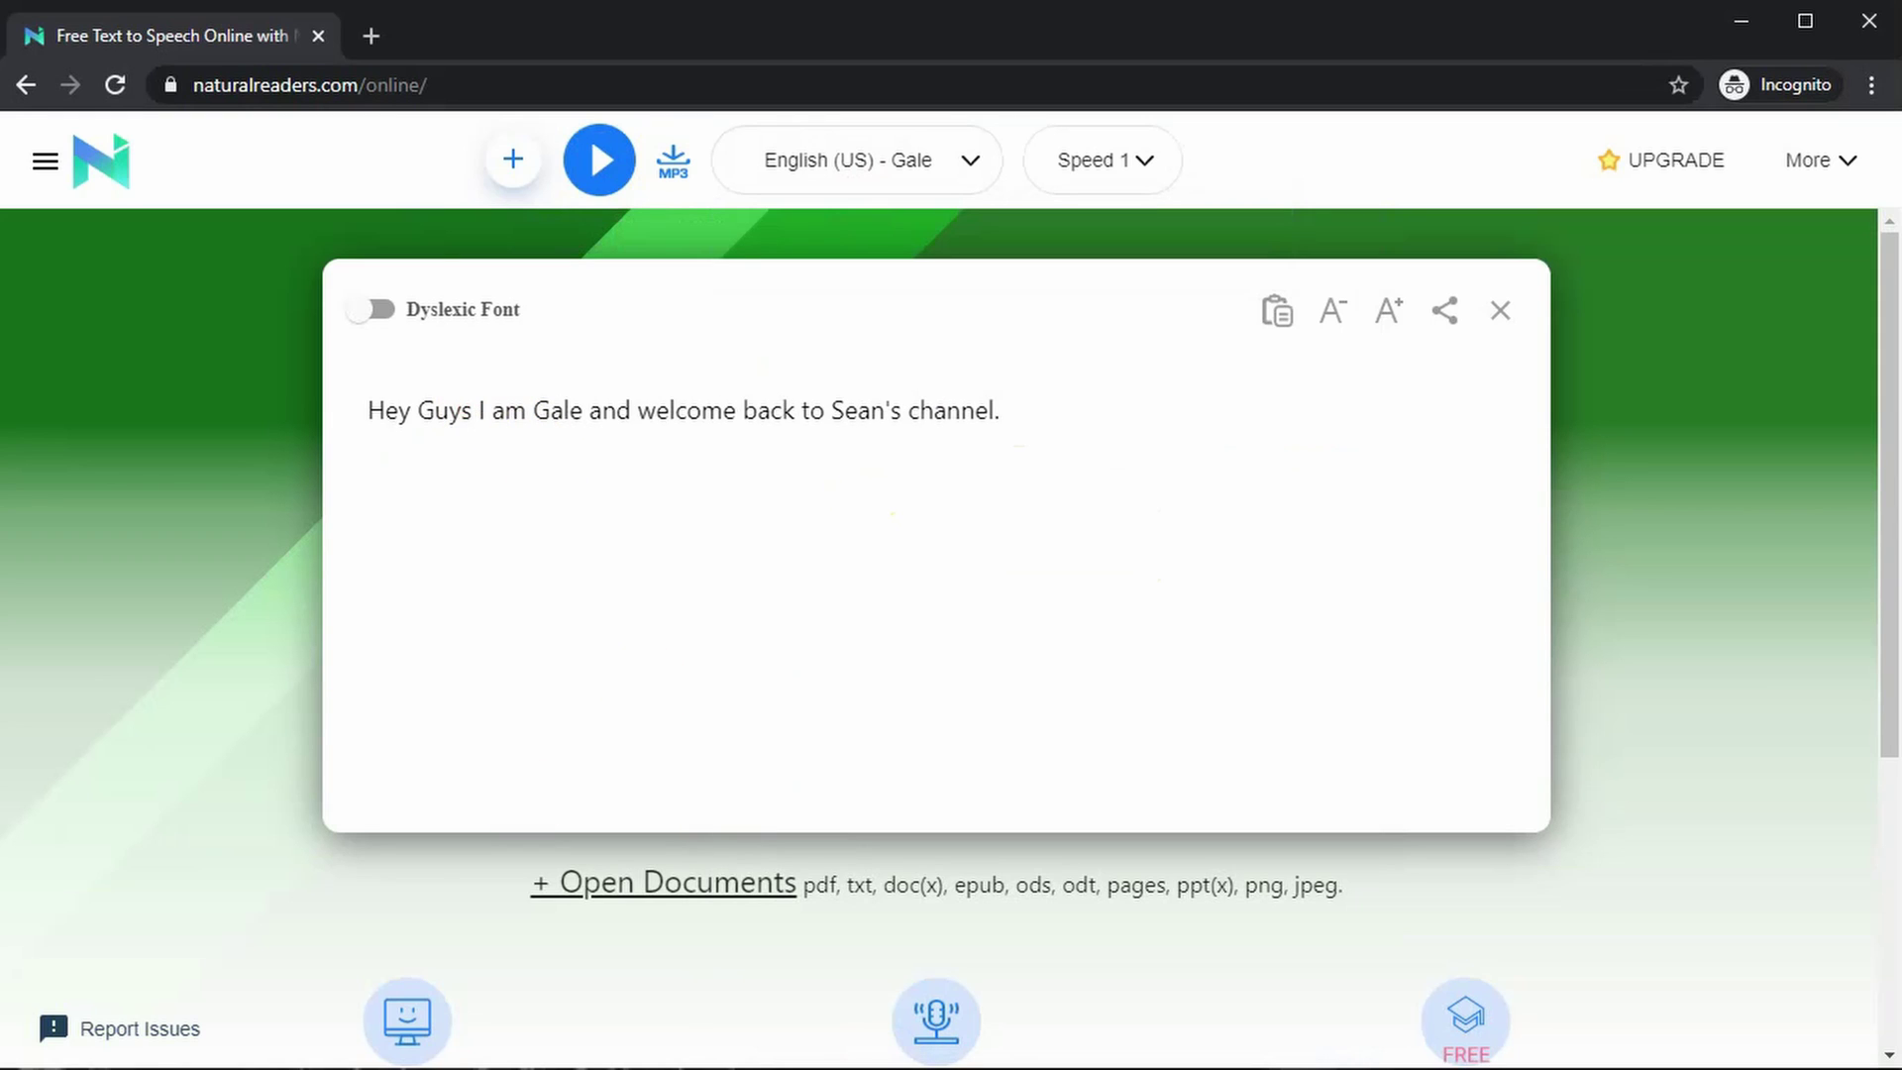
pyautogui.write(',')
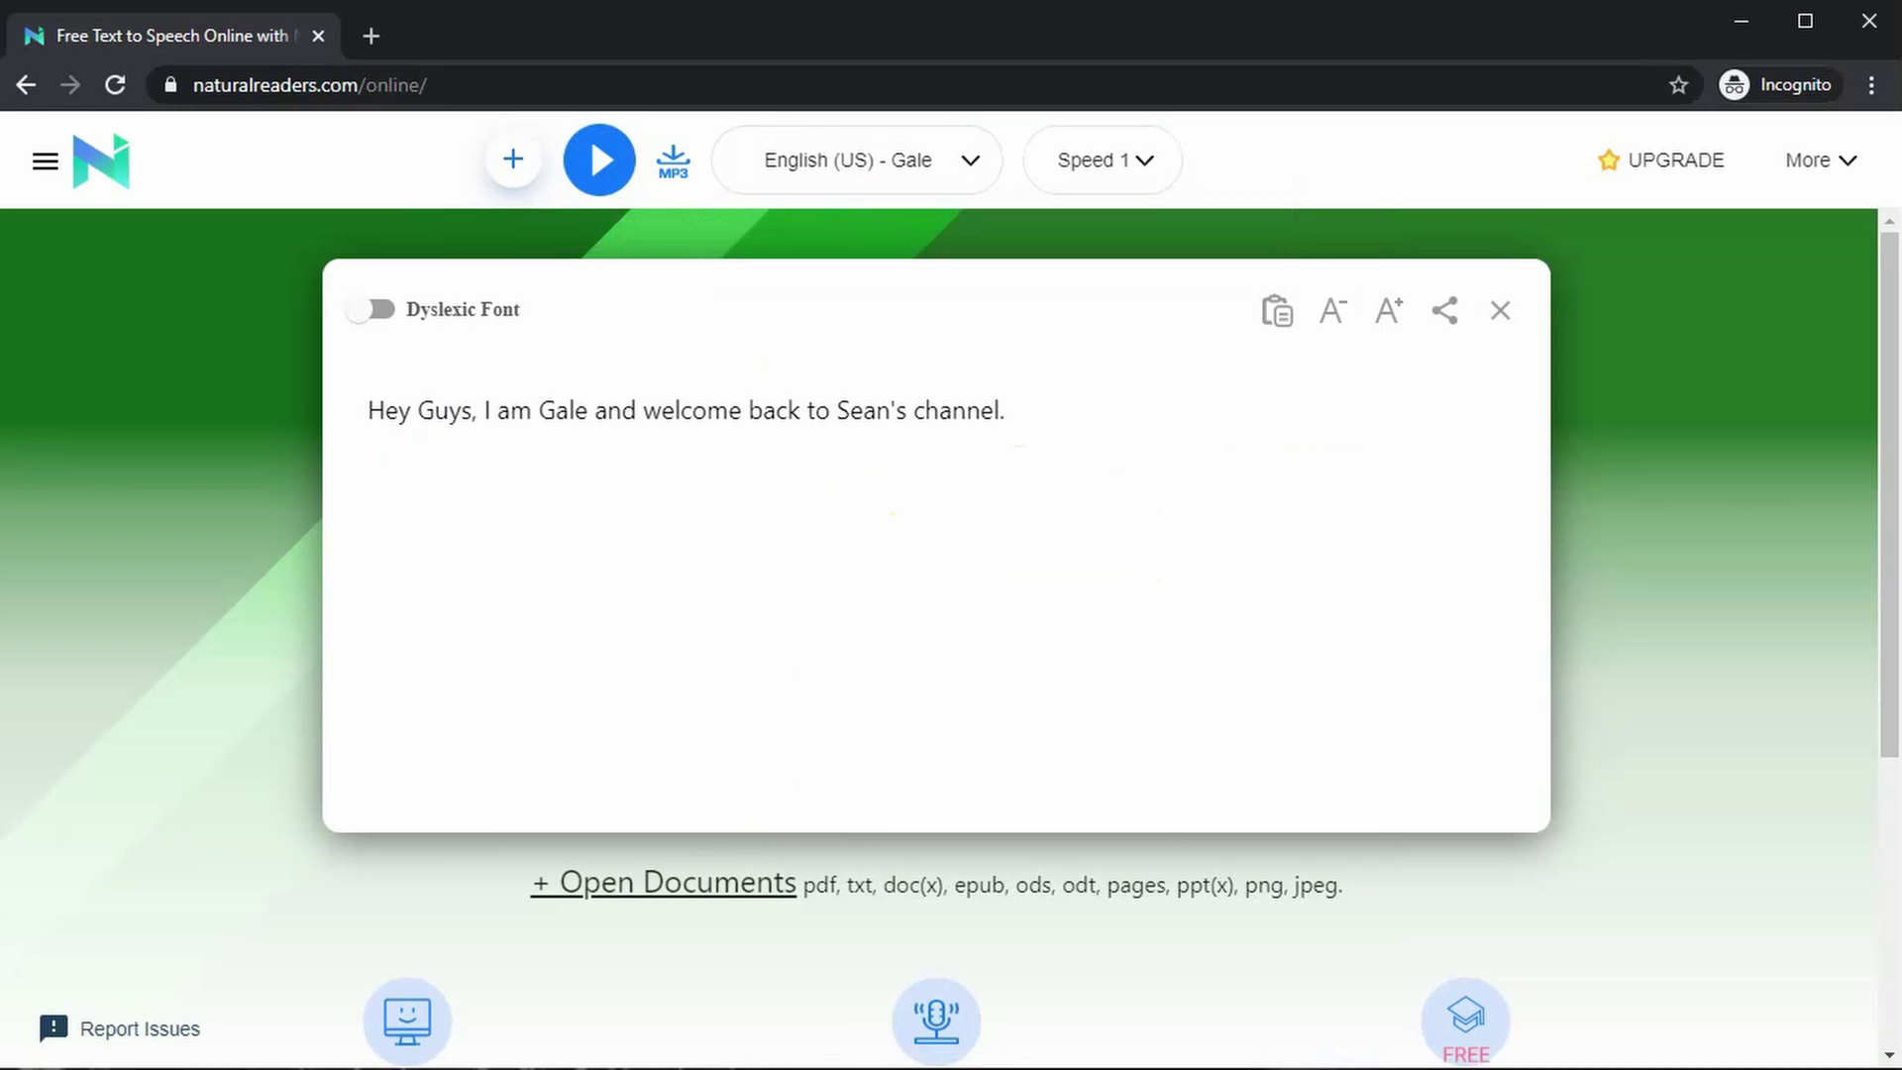
pyautogui.write(',')
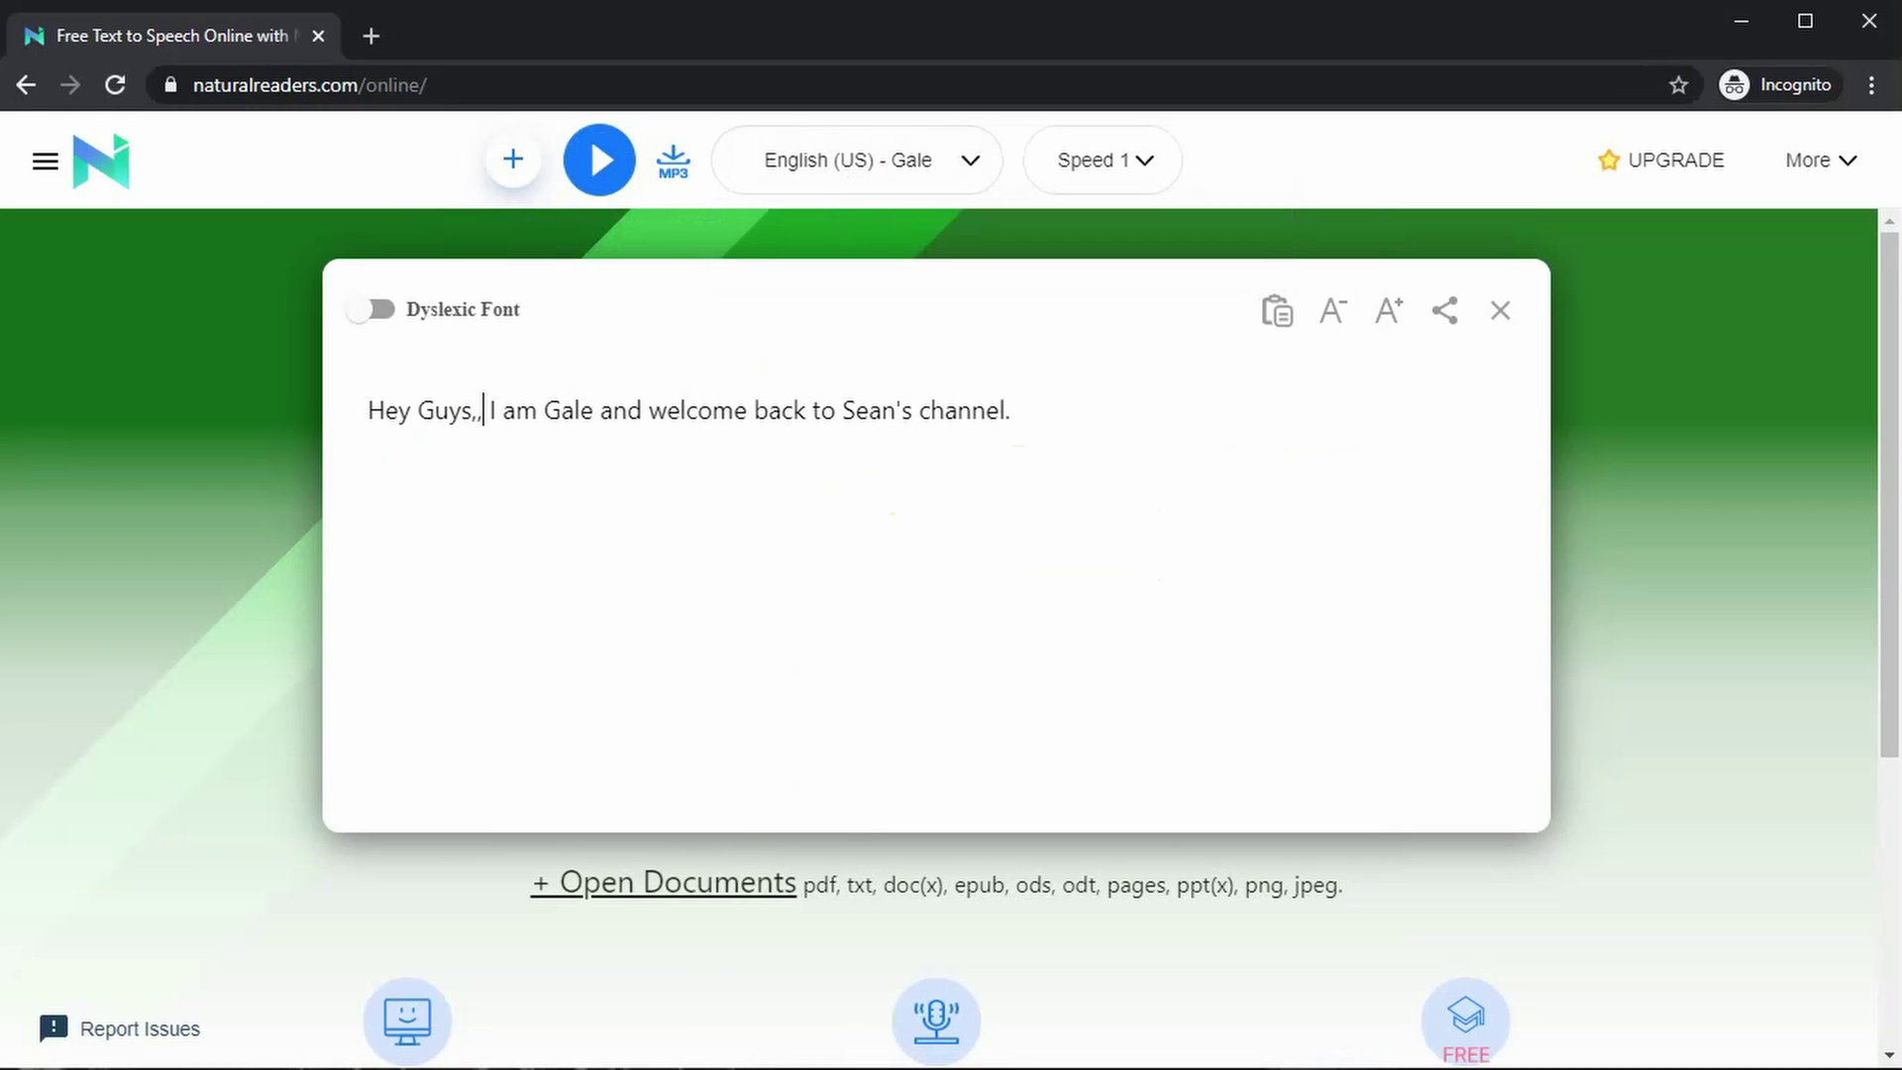
pyautogui.click(599, 173)
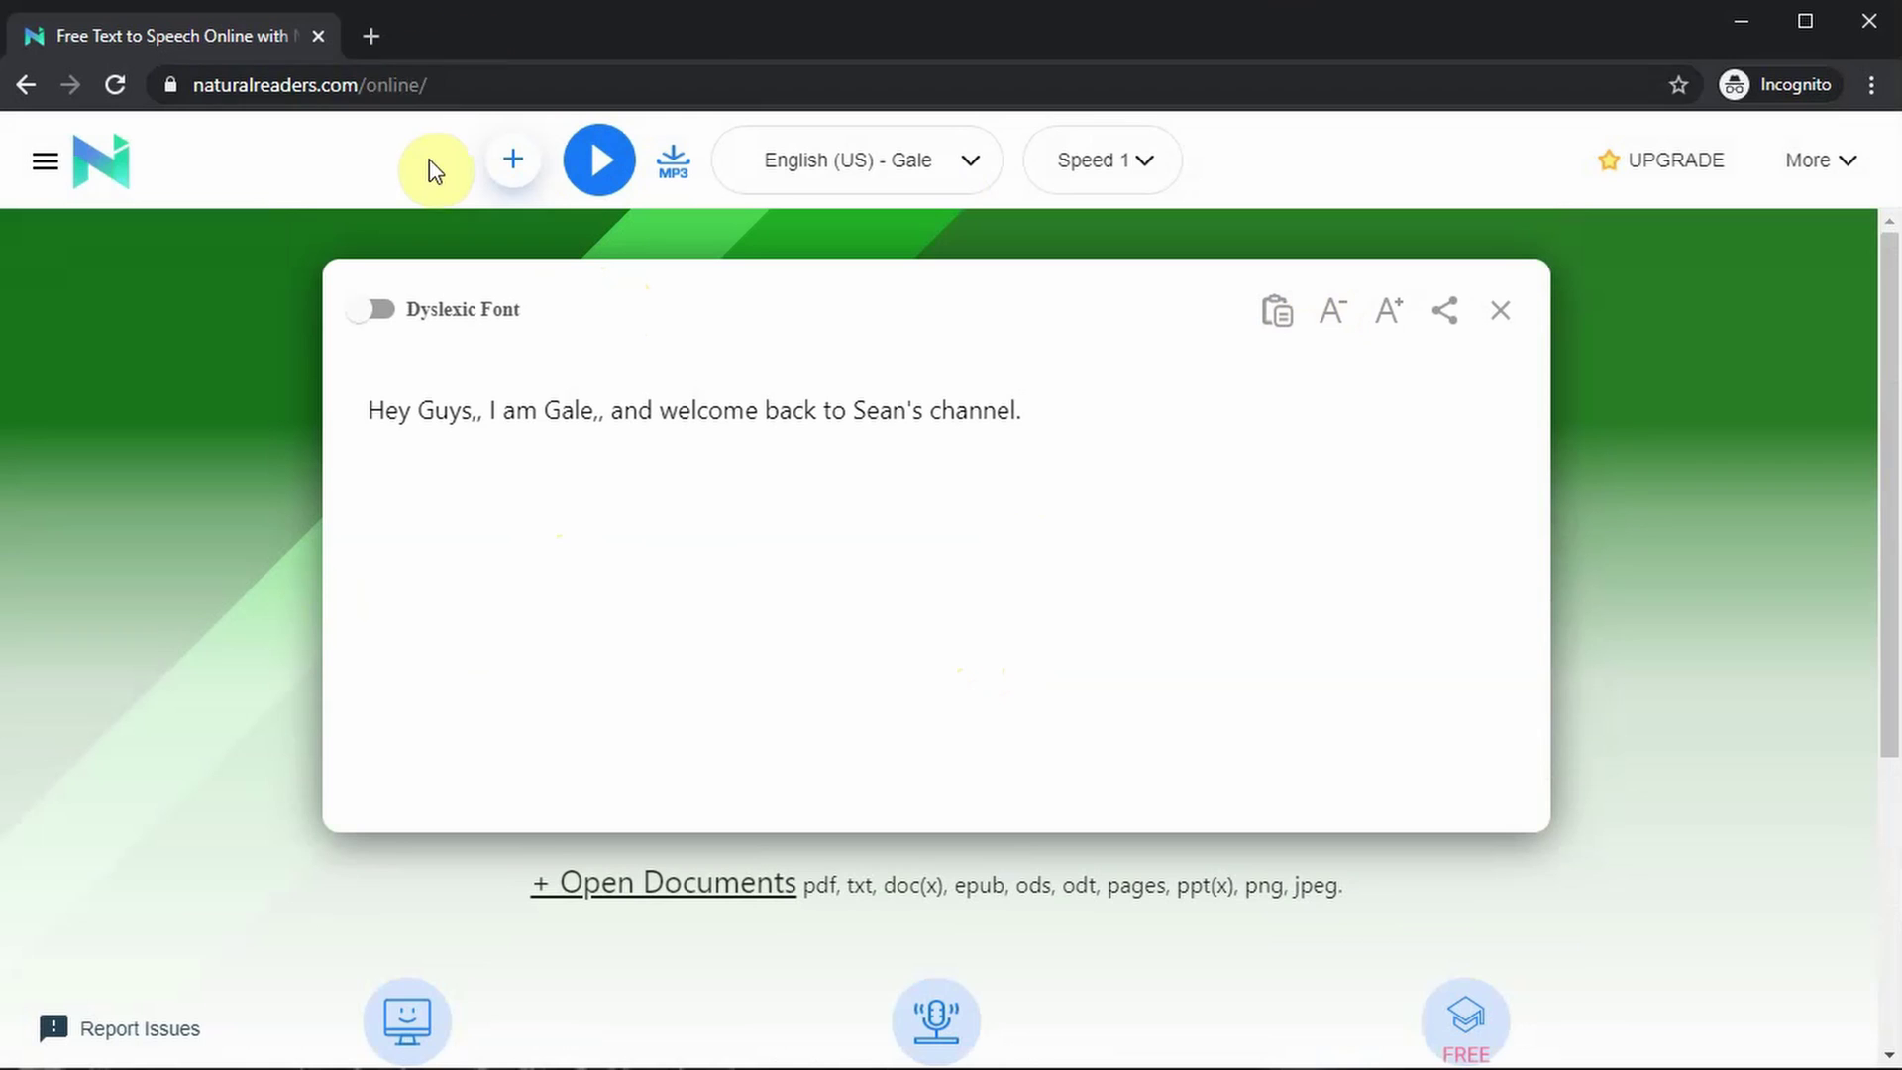
# Step: Search for IBM text to speech and open the Watson Text to Speech page
pyautogui.click(424, 85)
pyautogui.write('google.com')
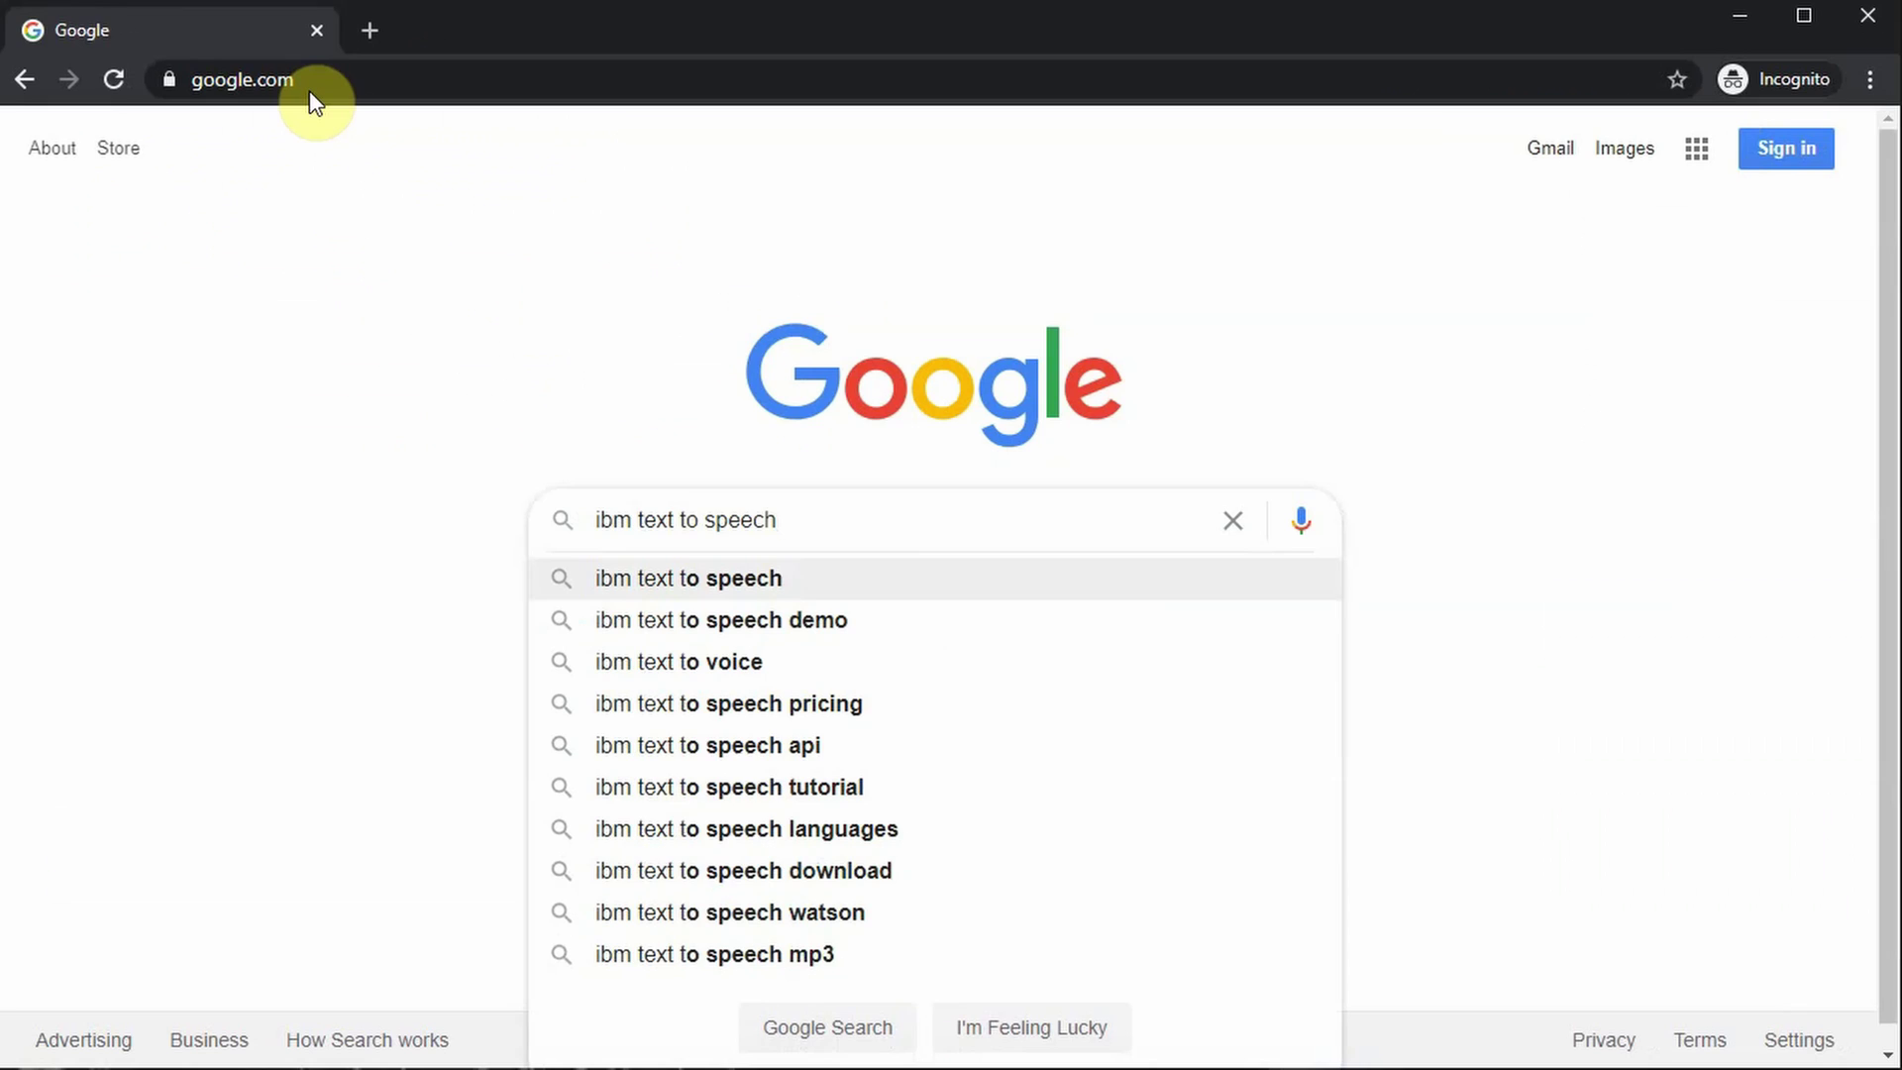
pyautogui.press('Return')
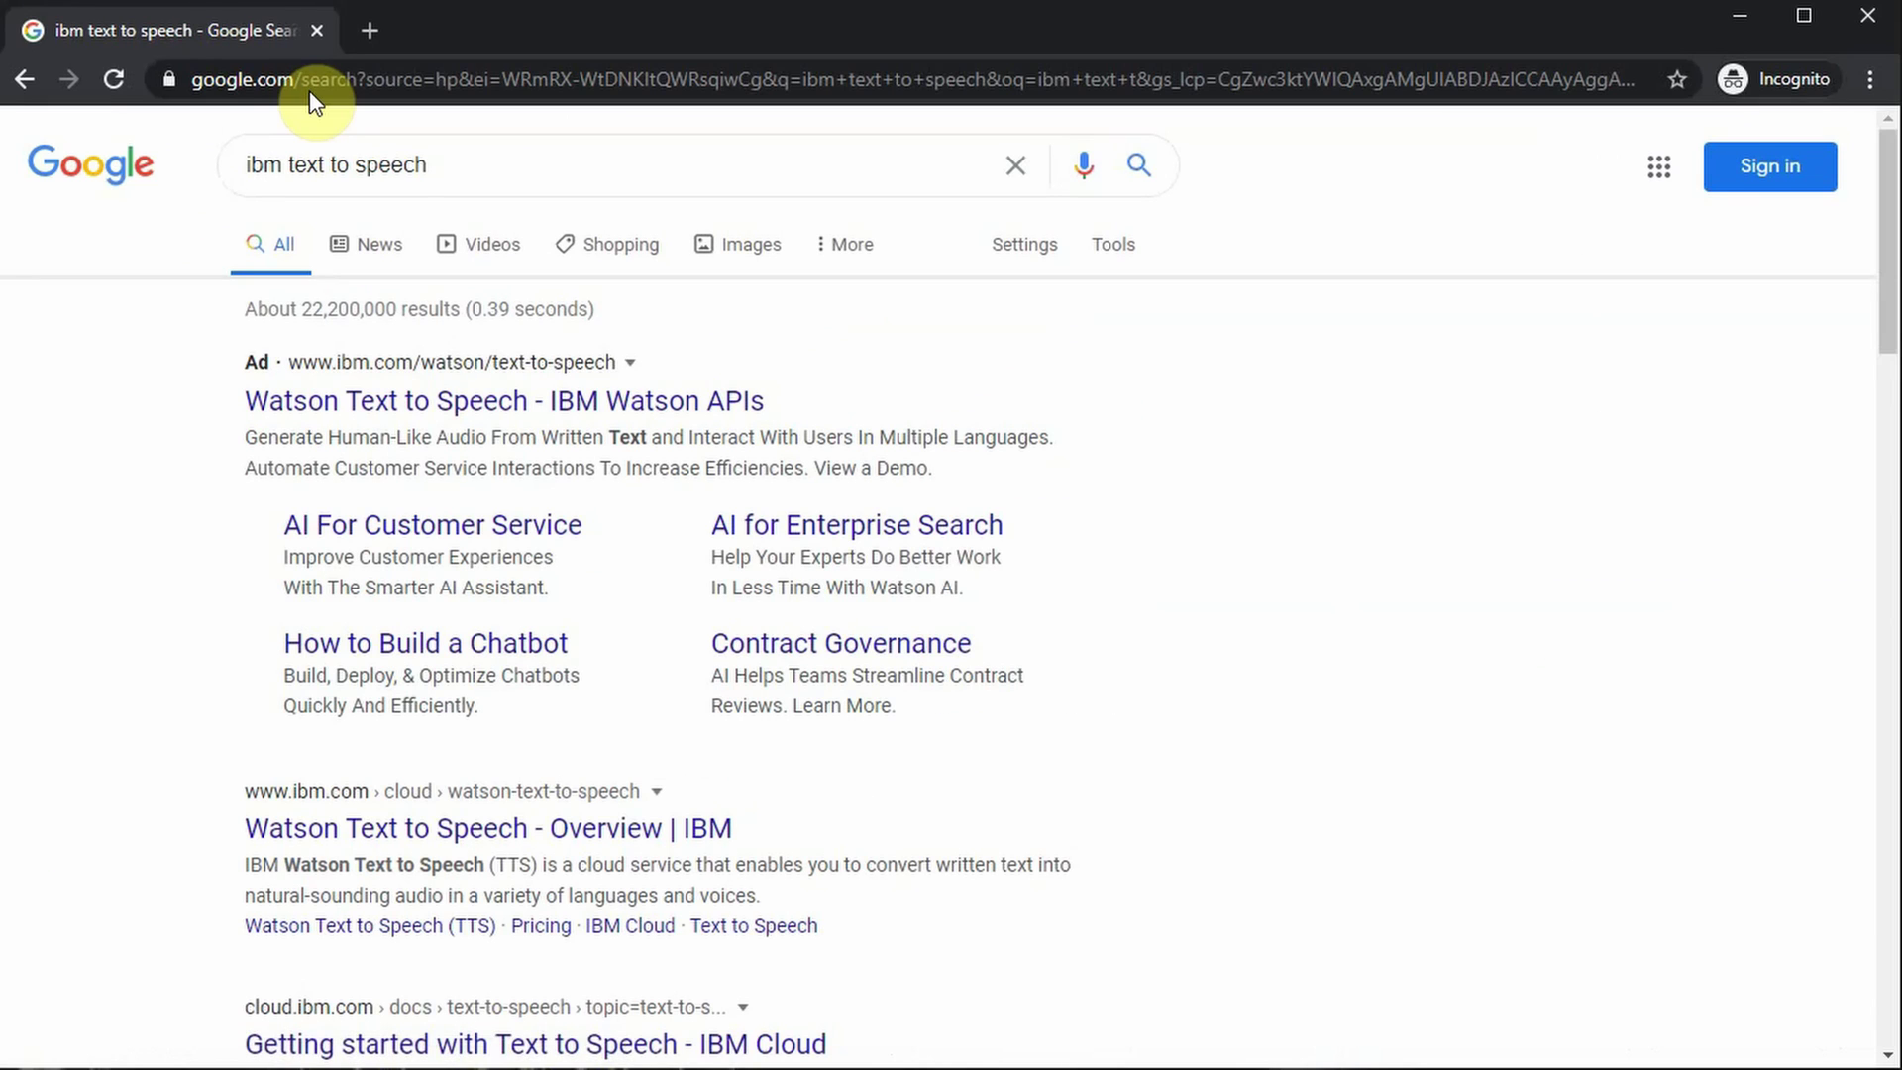
pyautogui.click(565, 401)
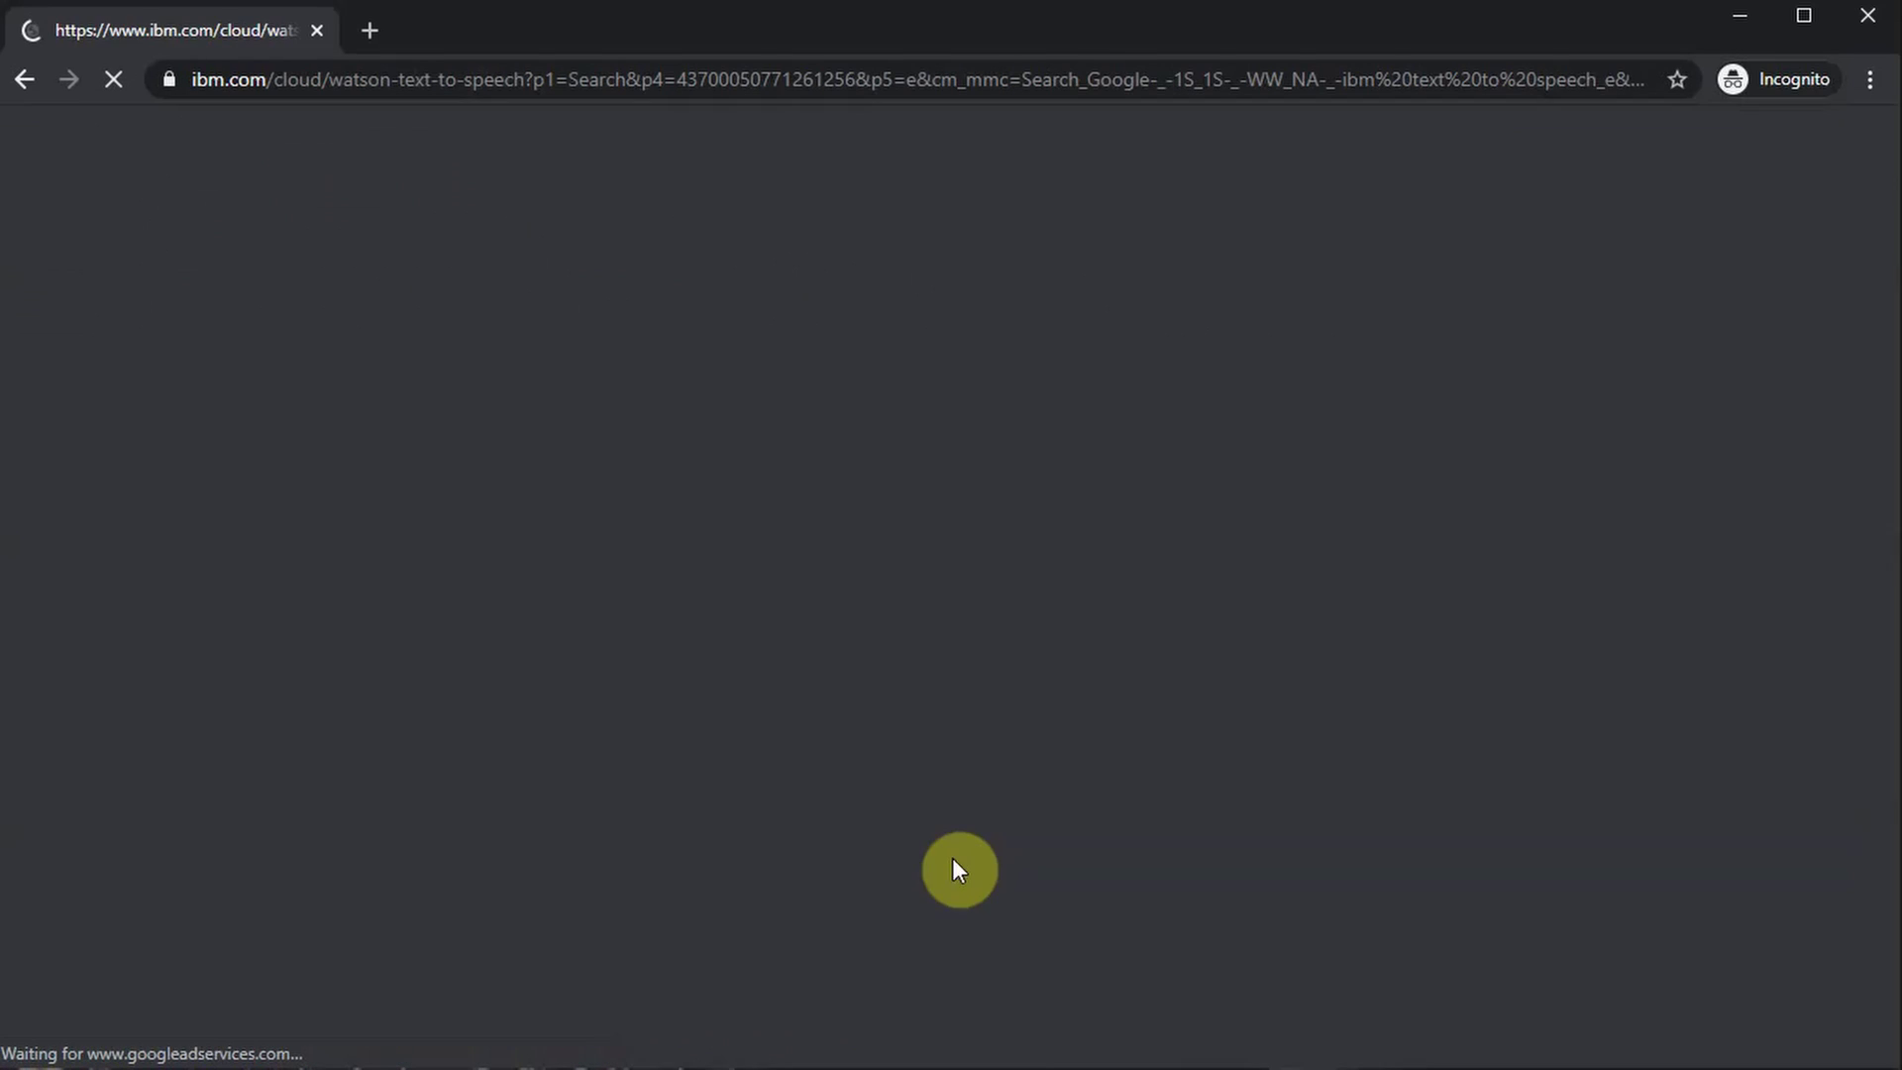
# Step: Browse the Watson overview page and paste the text-to-speech demo address into the address bar
pyautogui.scroll(-5, 532, 967)
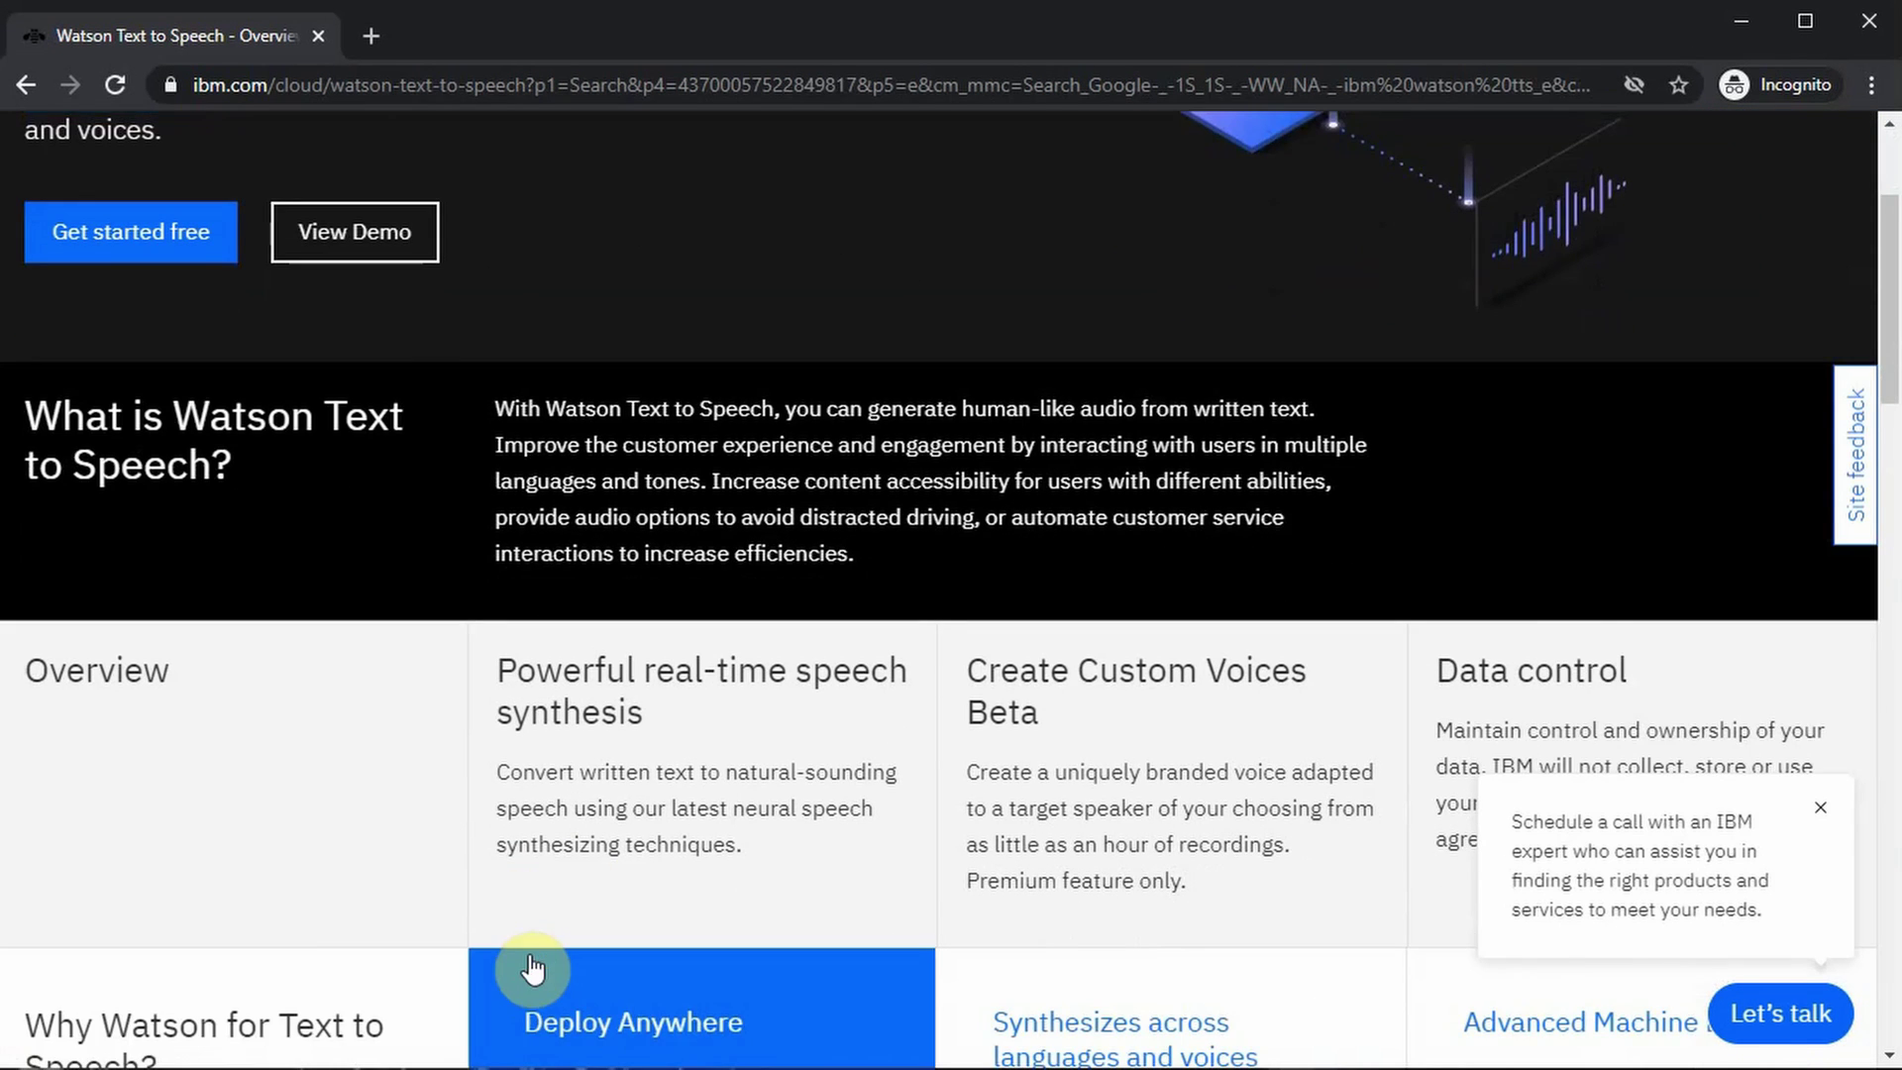
pyautogui.scroll(-1, 644, 922)
pyautogui.scroll(-3, 1694, 551)
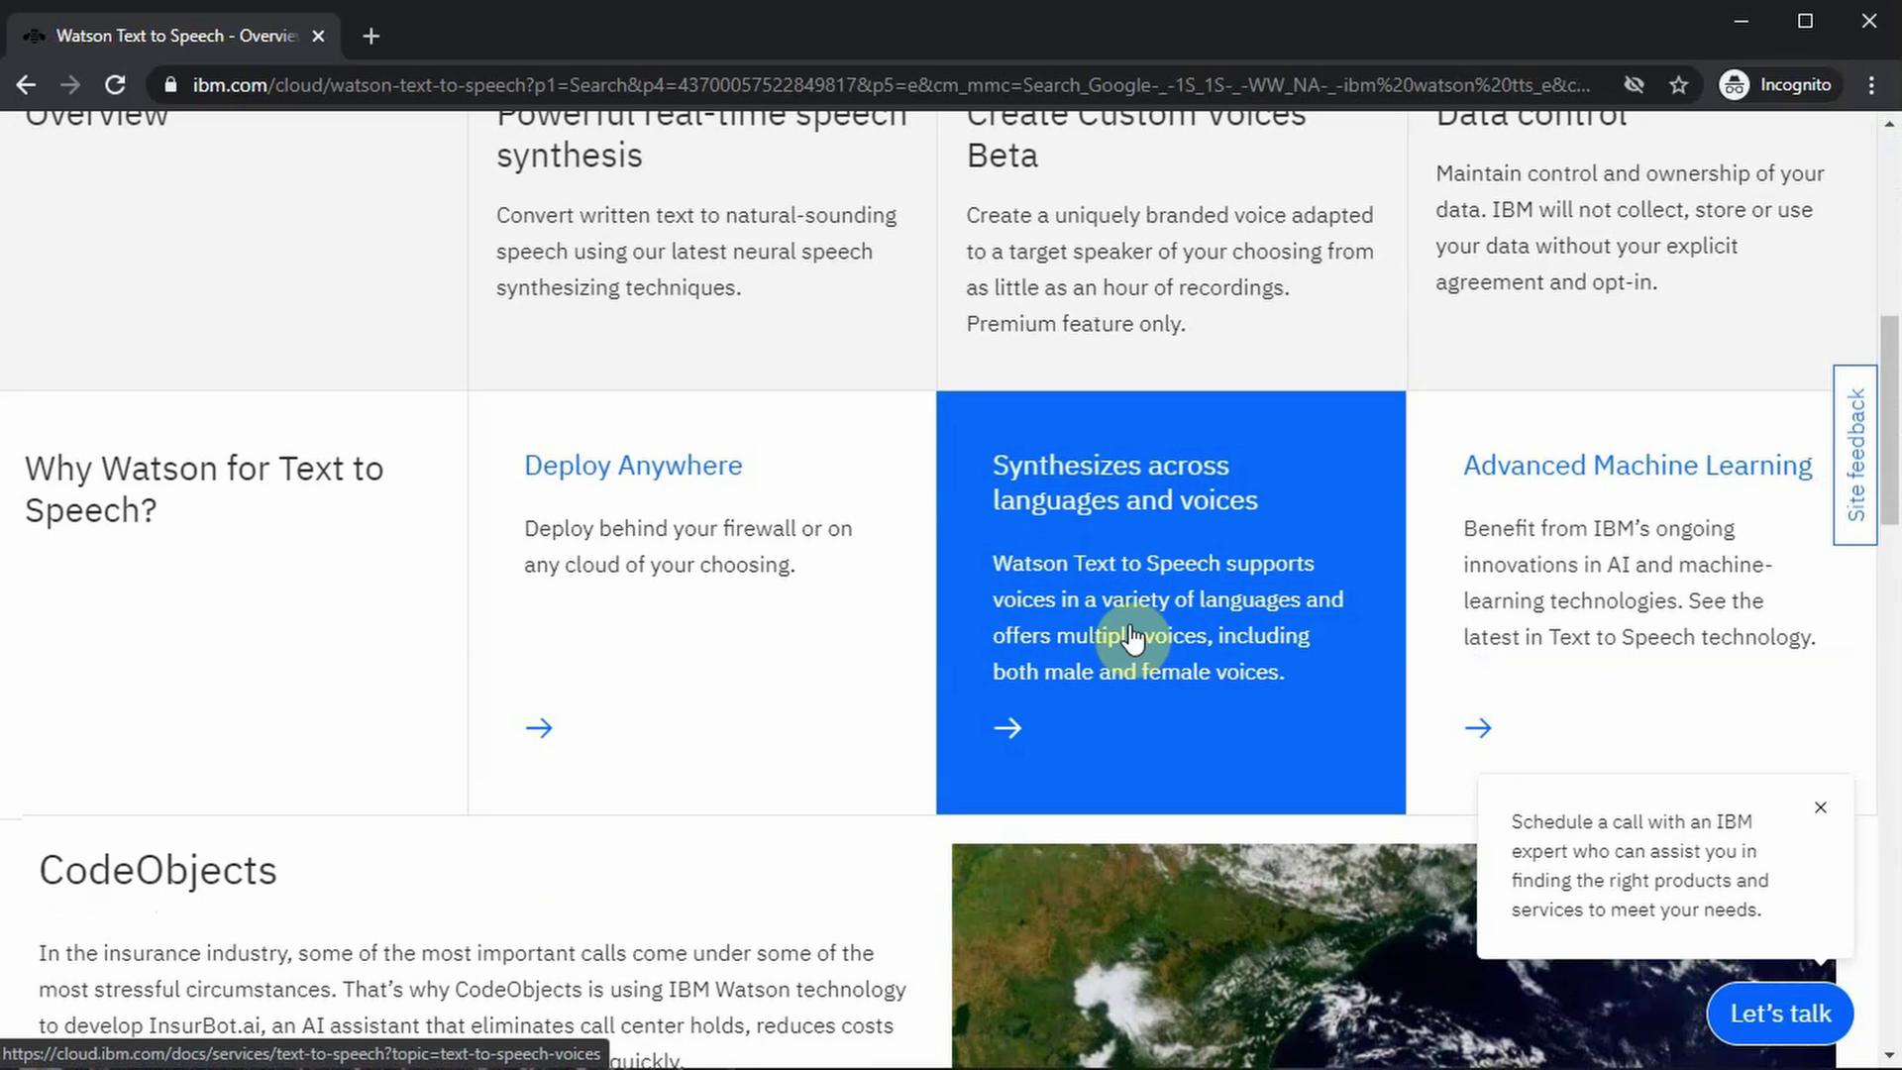
pyautogui.scroll(-1, 1133, 639)
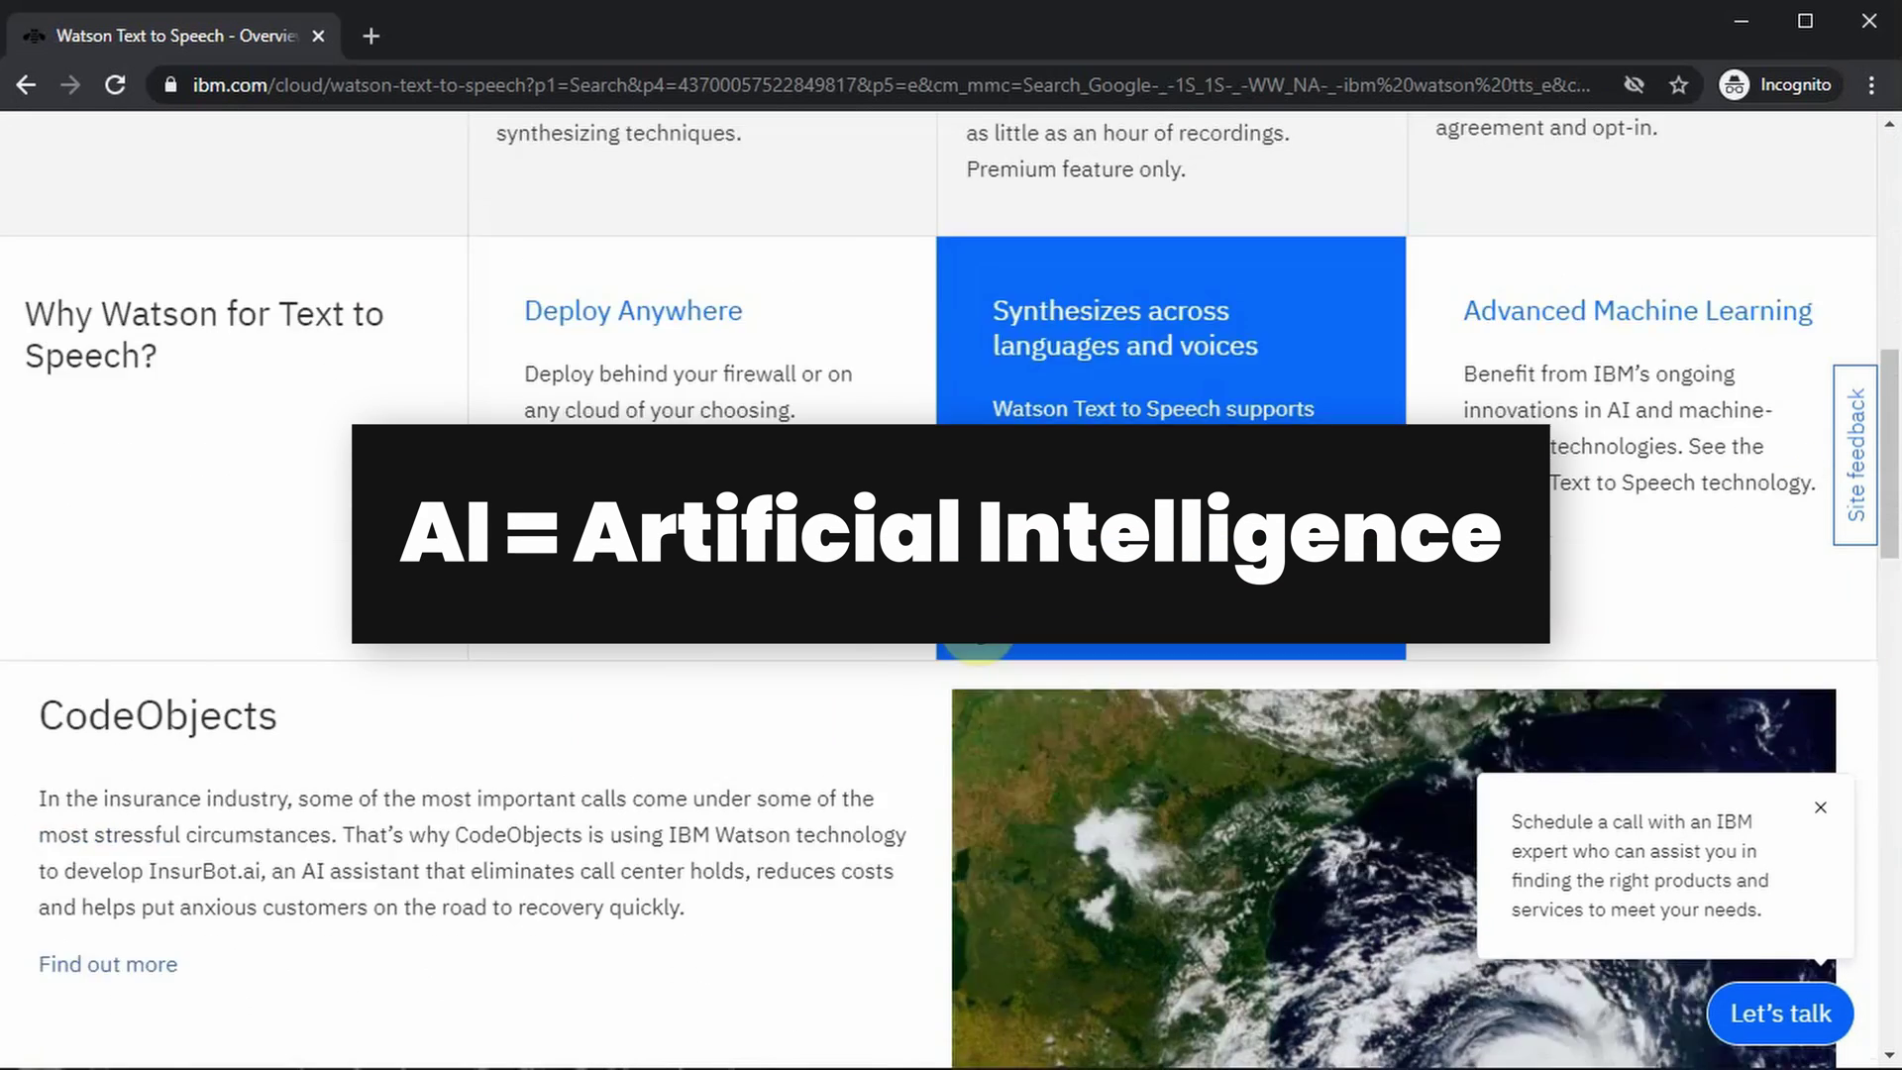
pyautogui.scroll(6, 979, 634)
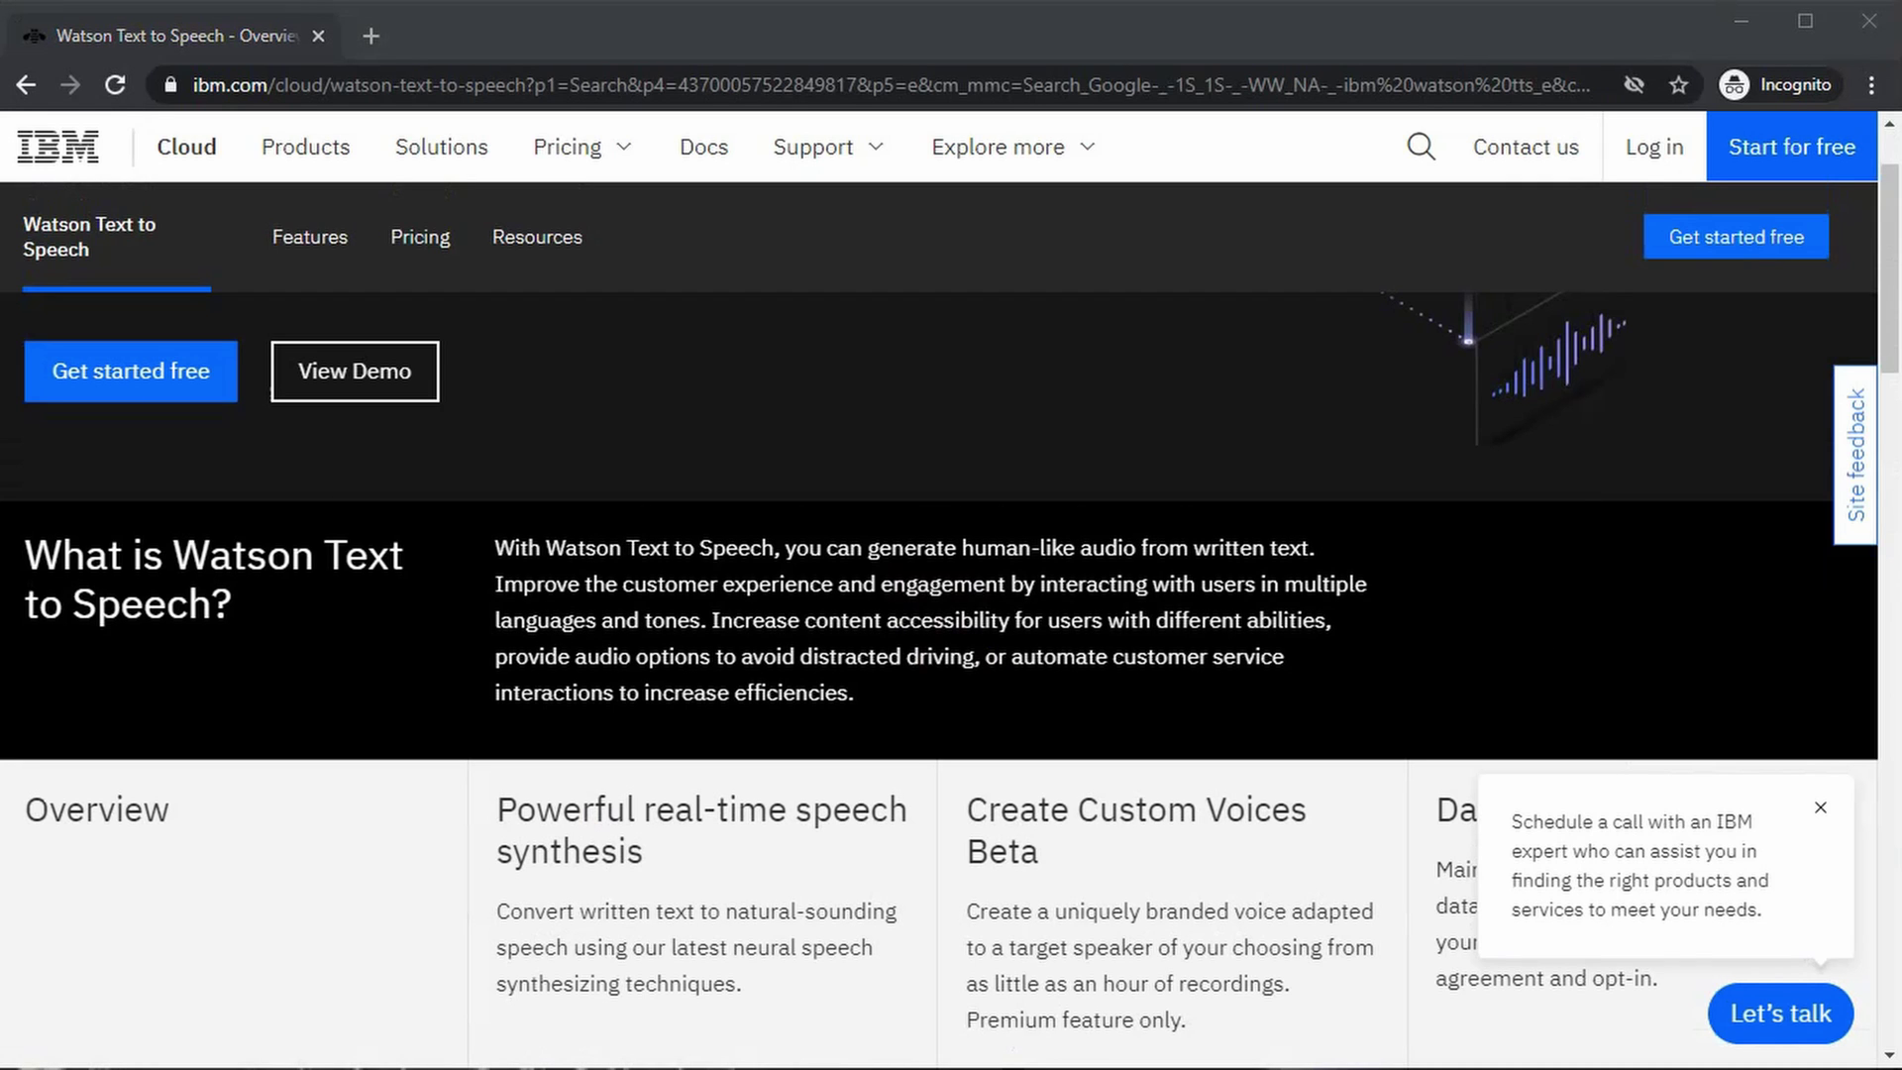
pyautogui.click(418, 84)
pyautogui.write('https://text-to-speech-demo.ng.bluemix.net')
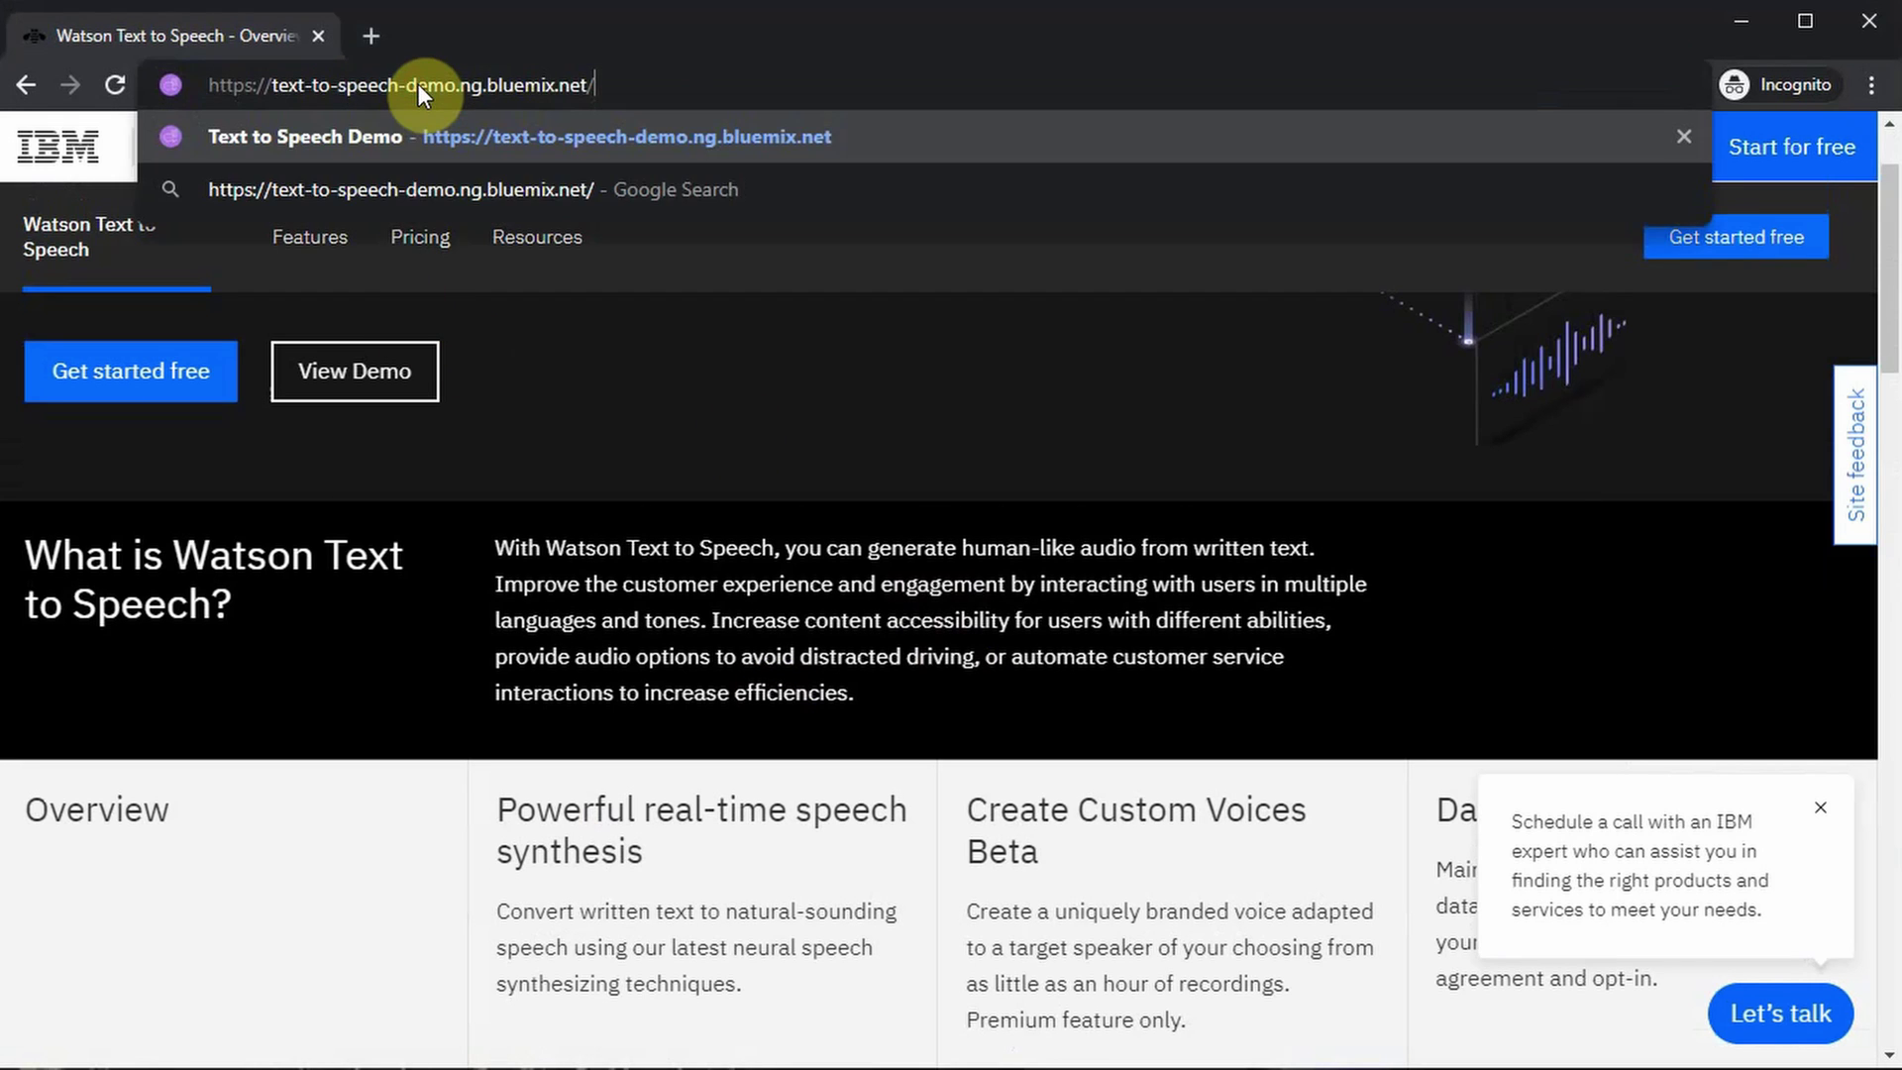
# Step: Load the demo, replace the sample text with the intro script and generate AllisonV3 speech
pyautogui.press('Return')
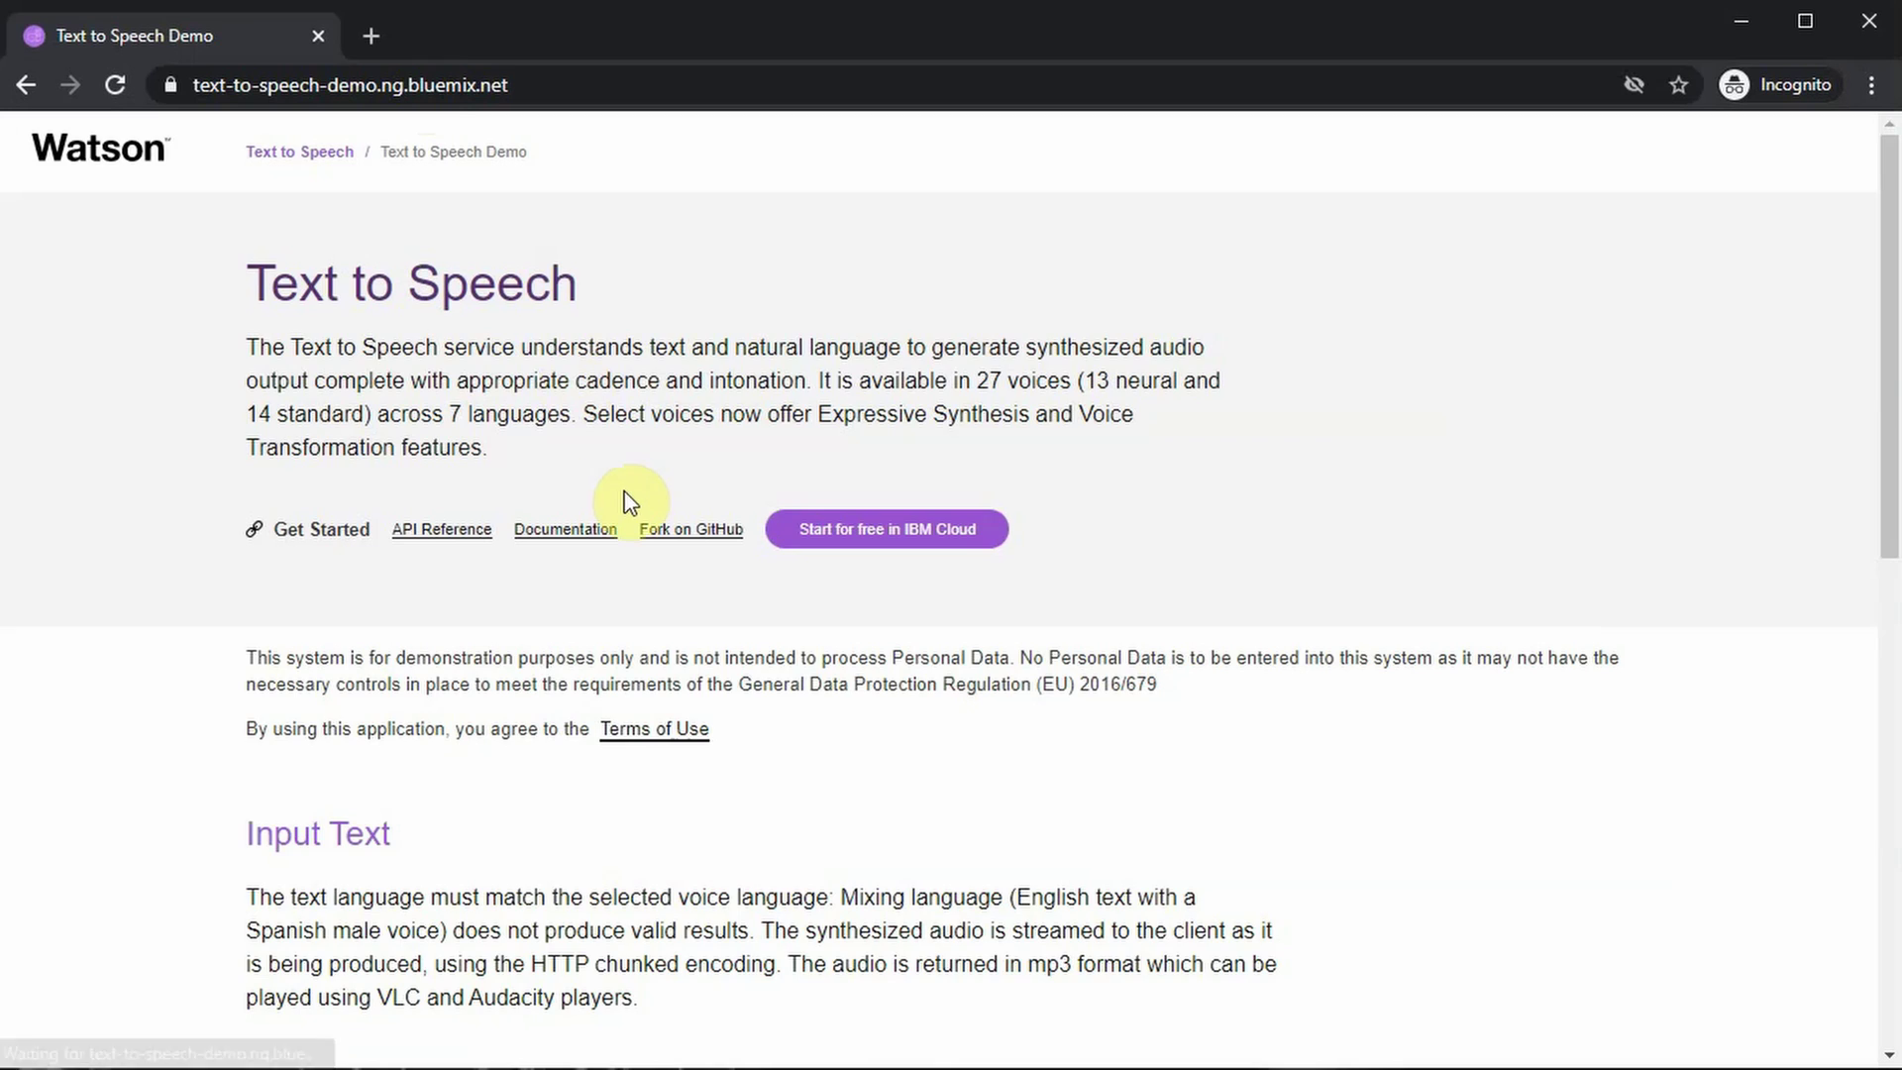
pyautogui.scroll(-2, 625, 503)
pyautogui.scroll(-9, 625, 503)
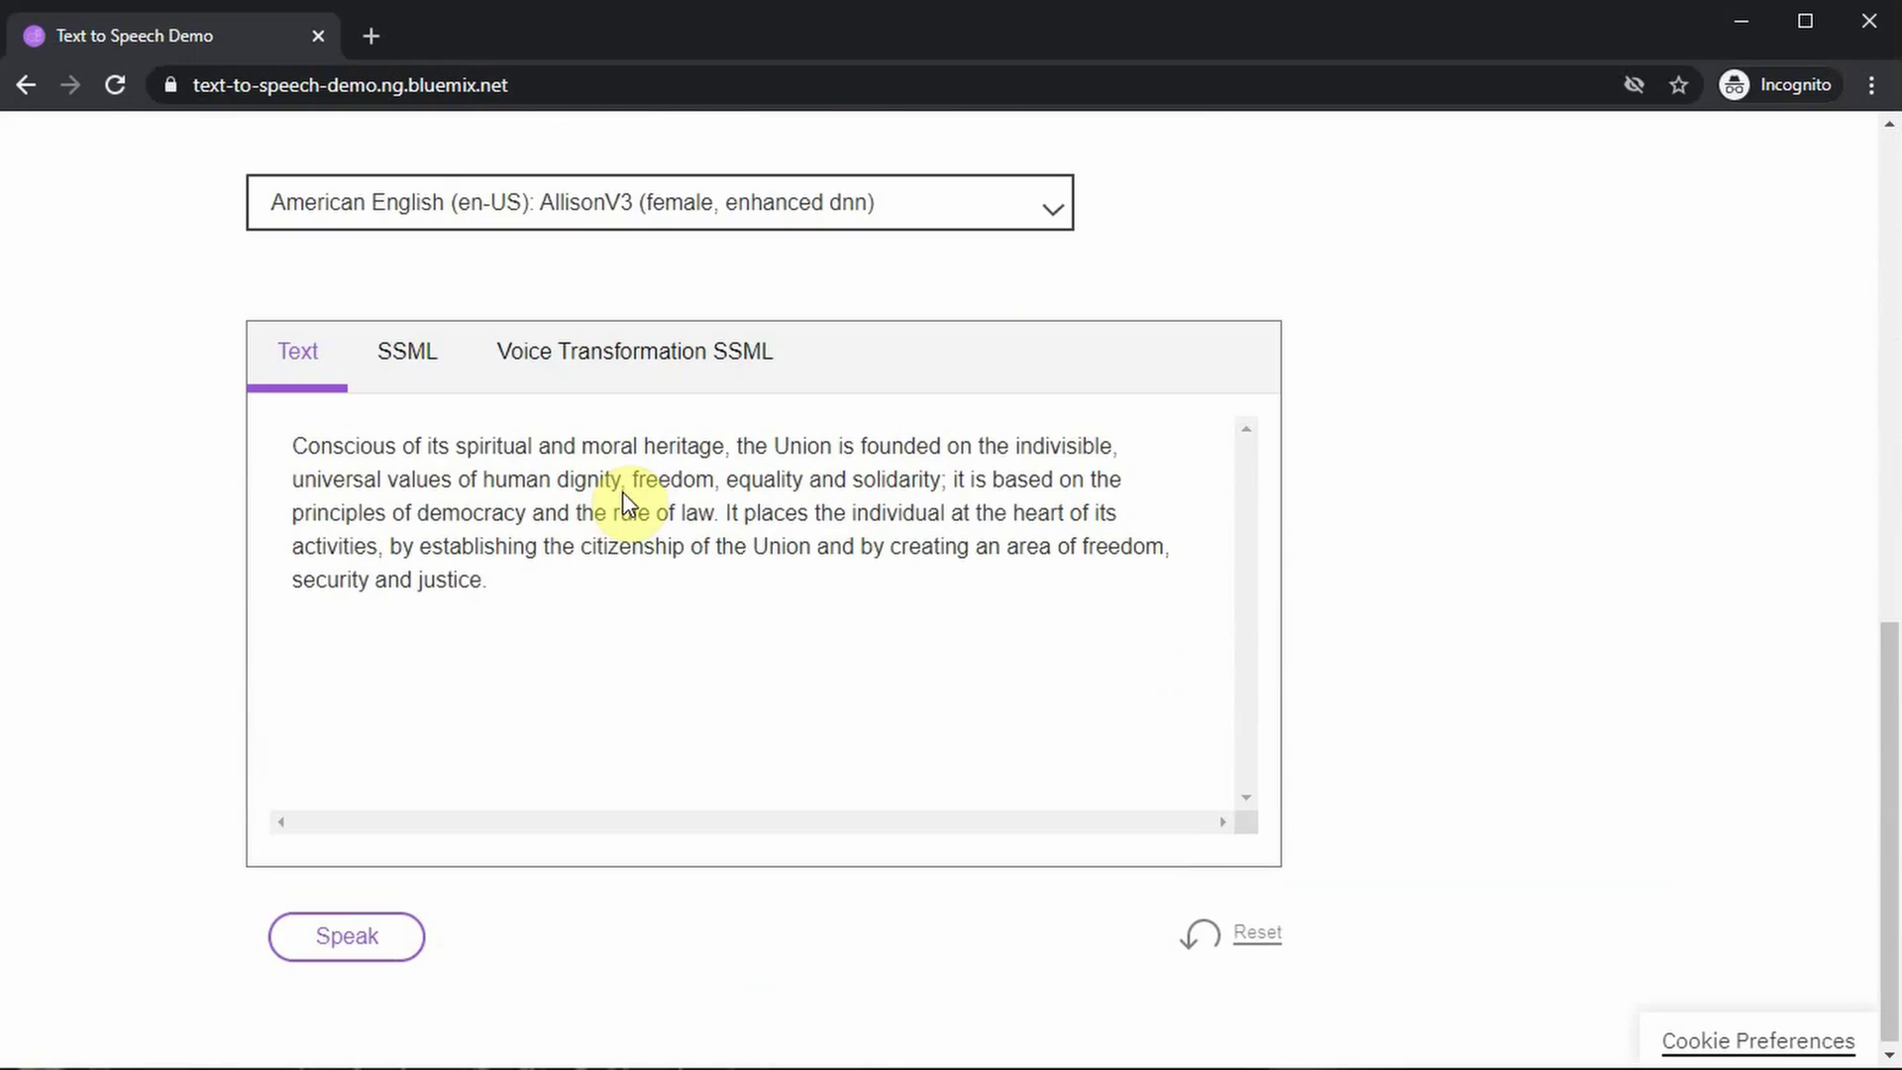
pyautogui.click(533, 621)
pyautogui.hotkey('ctrl', 'a')
pyautogui.write("Hey Guys I am Alison and welcome back to Sean's channel. Today's topic is about, how to use a Free Text To Speech Software for giving voice over to your videos. Having a great voice-over helps easily communicate what your video is about.")
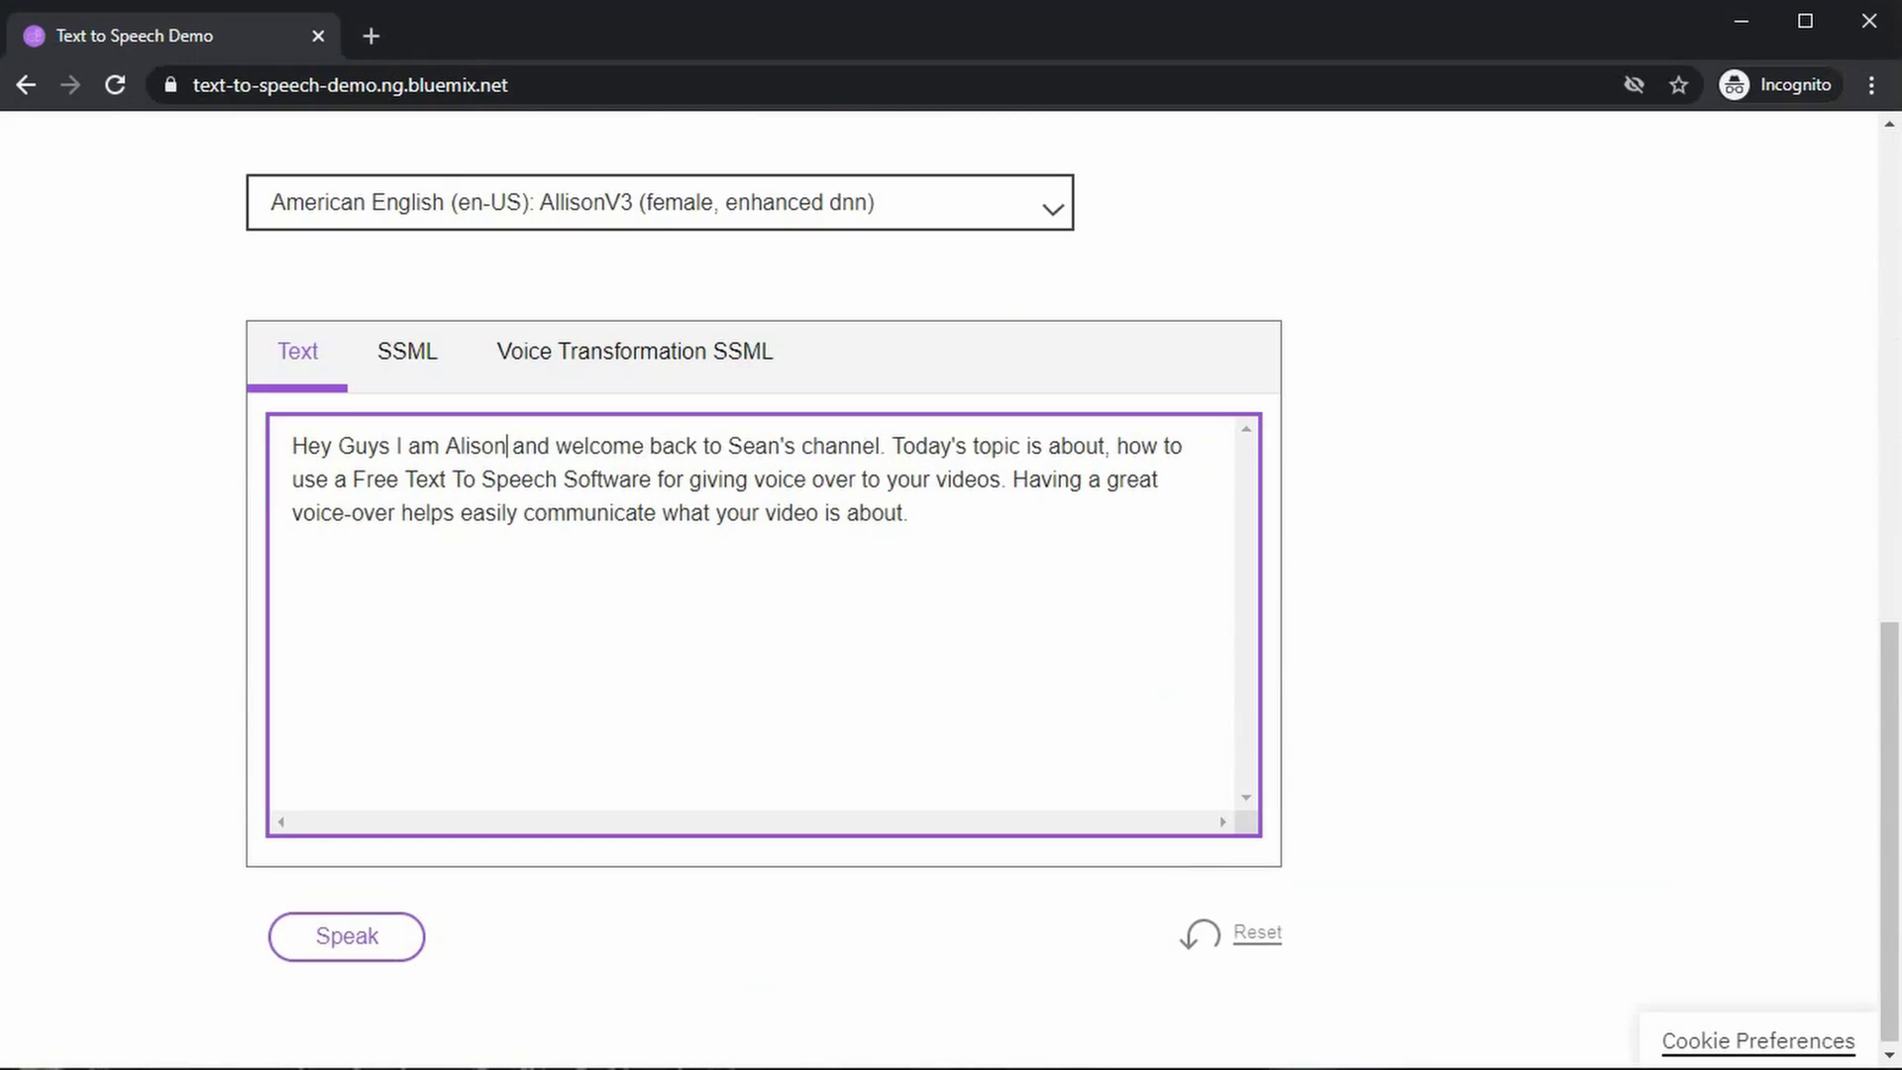
pyautogui.write('l')
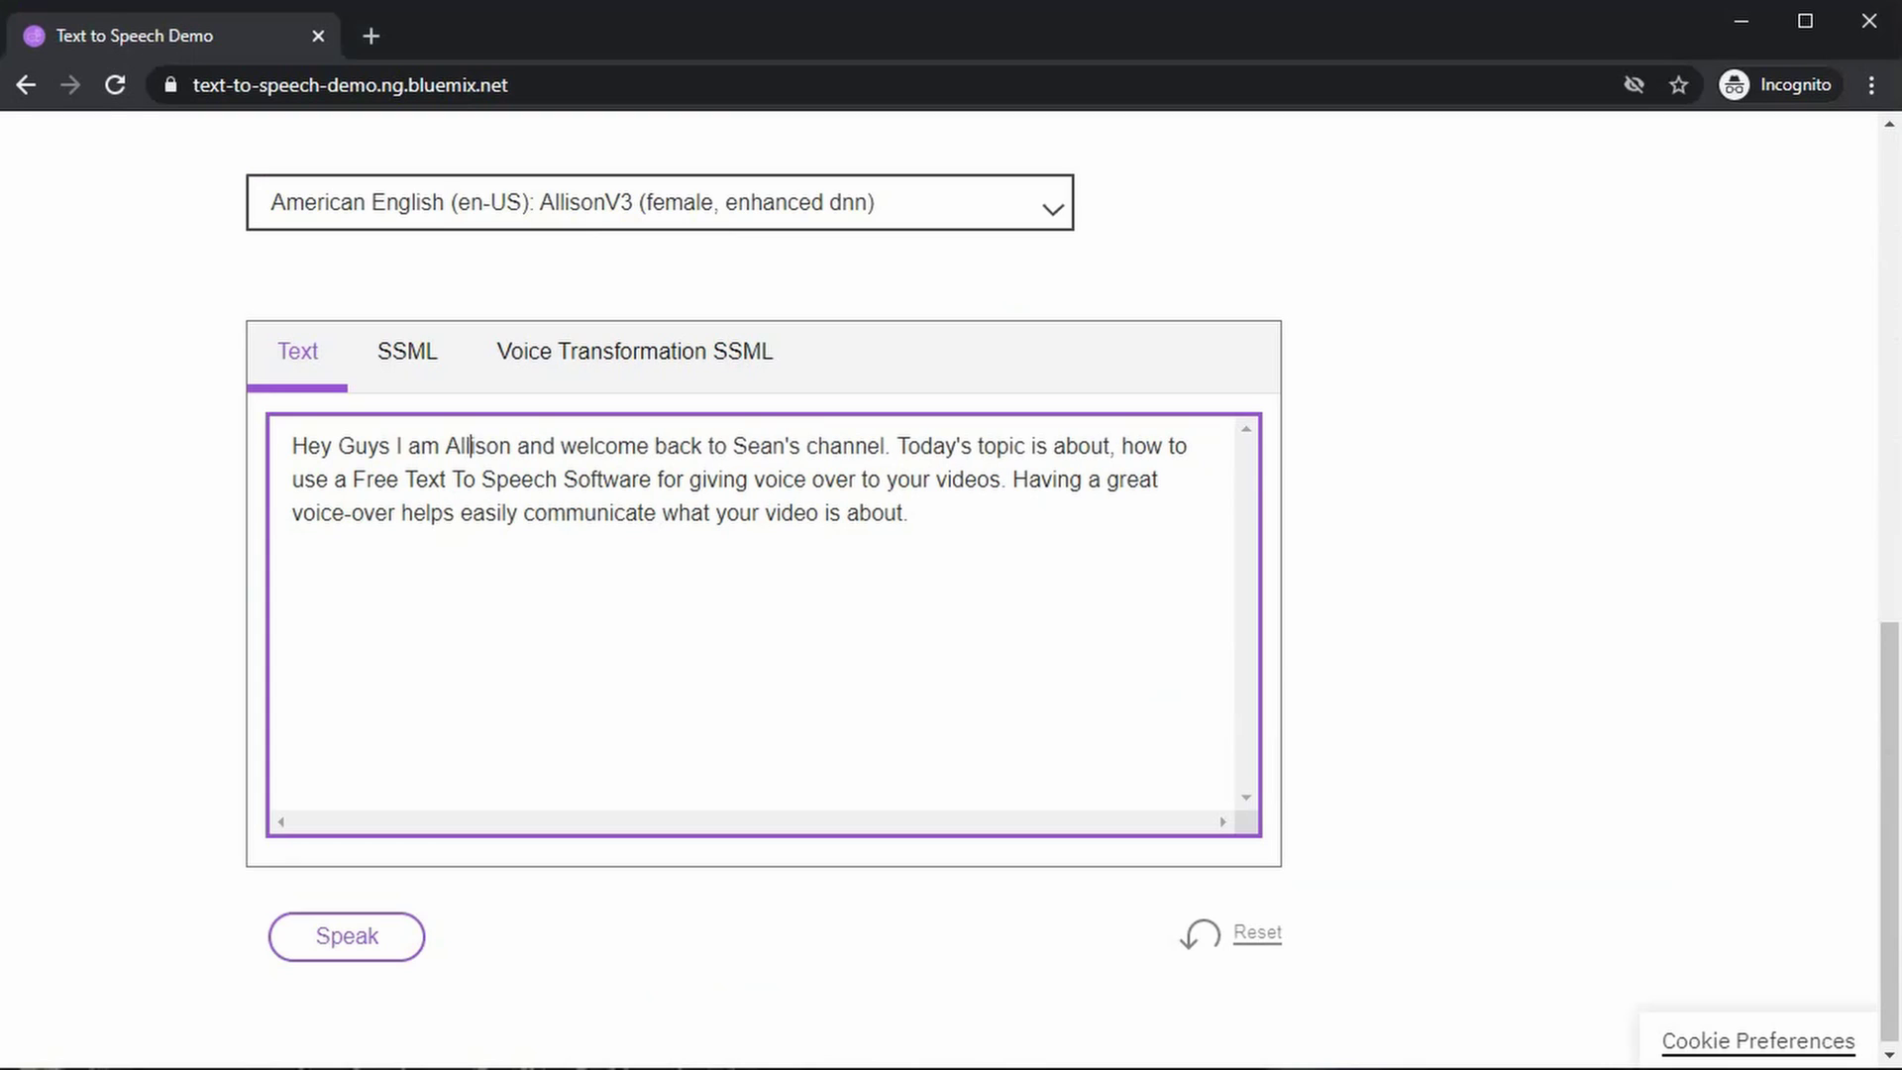
pyautogui.click(379, 931)
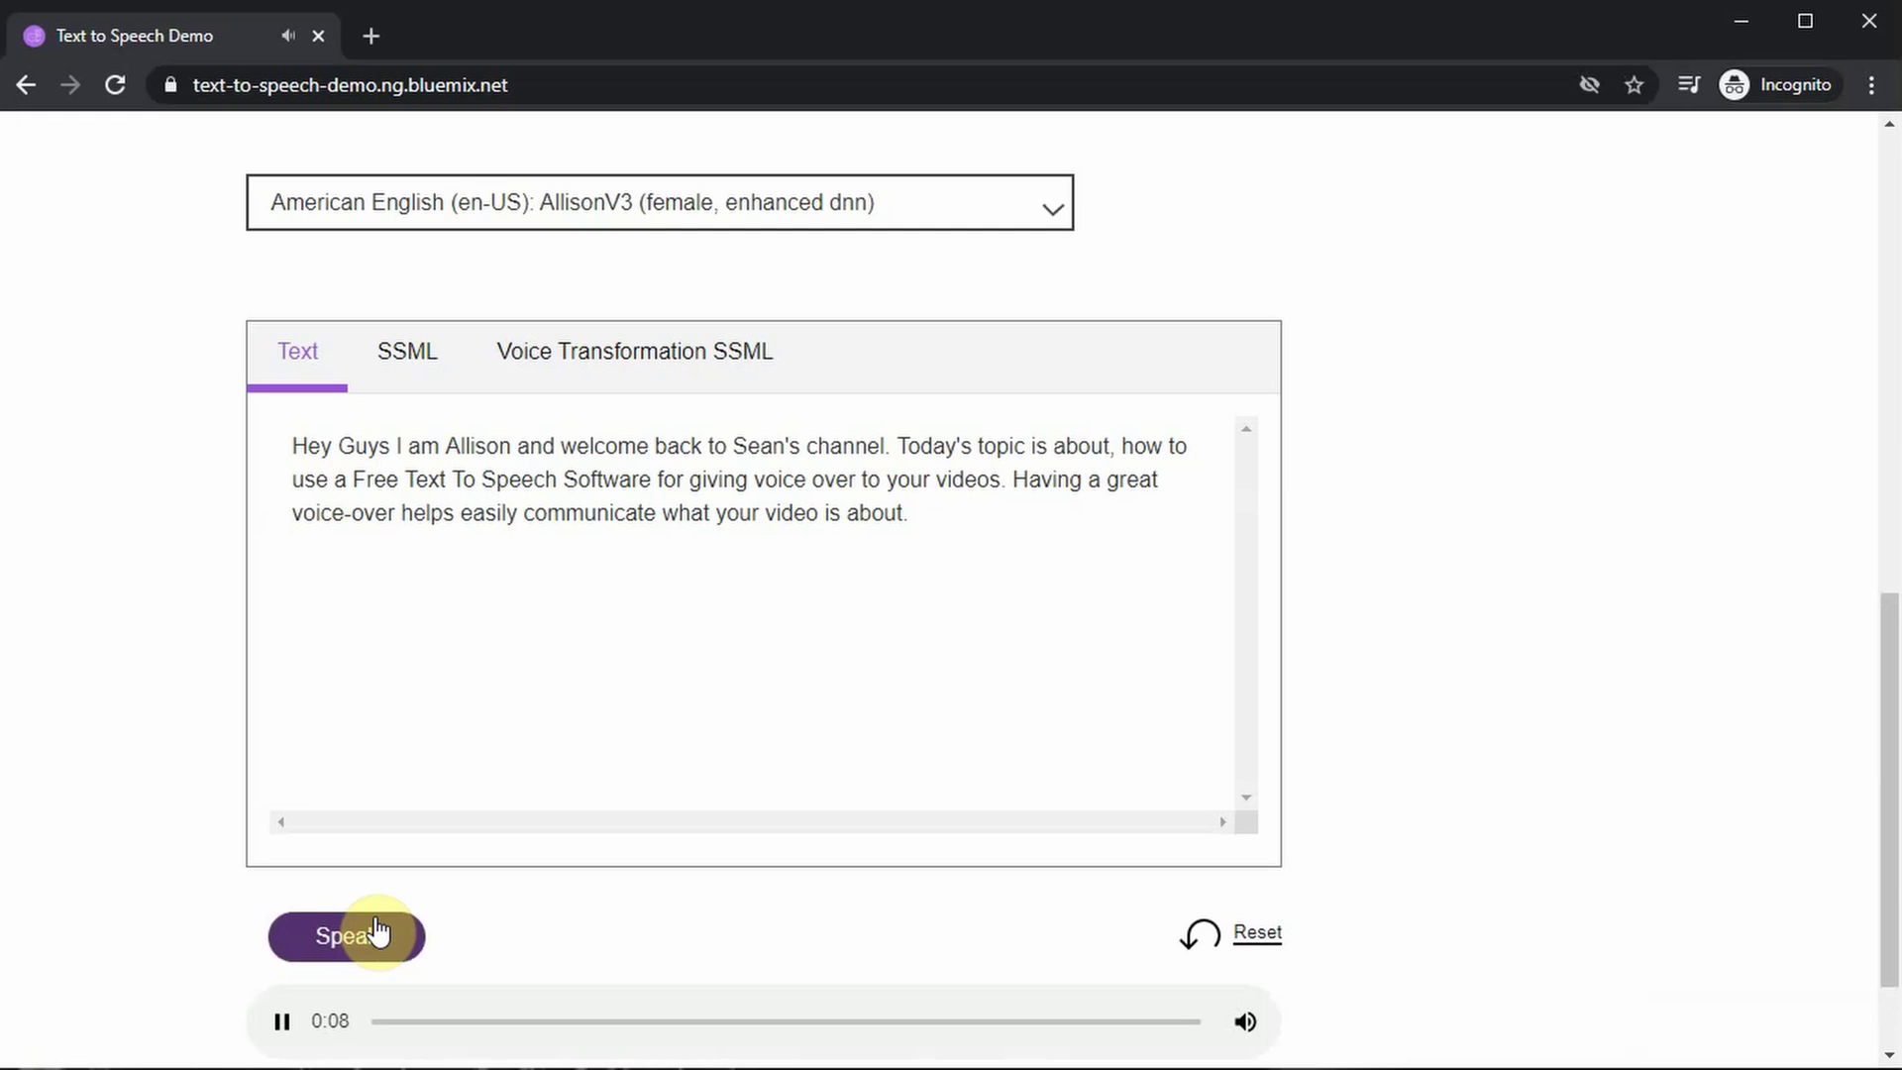
# Step: Switch to the KevinV3 male voice and synthesize the Kevin version of the script
pyautogui.click(609, 212)
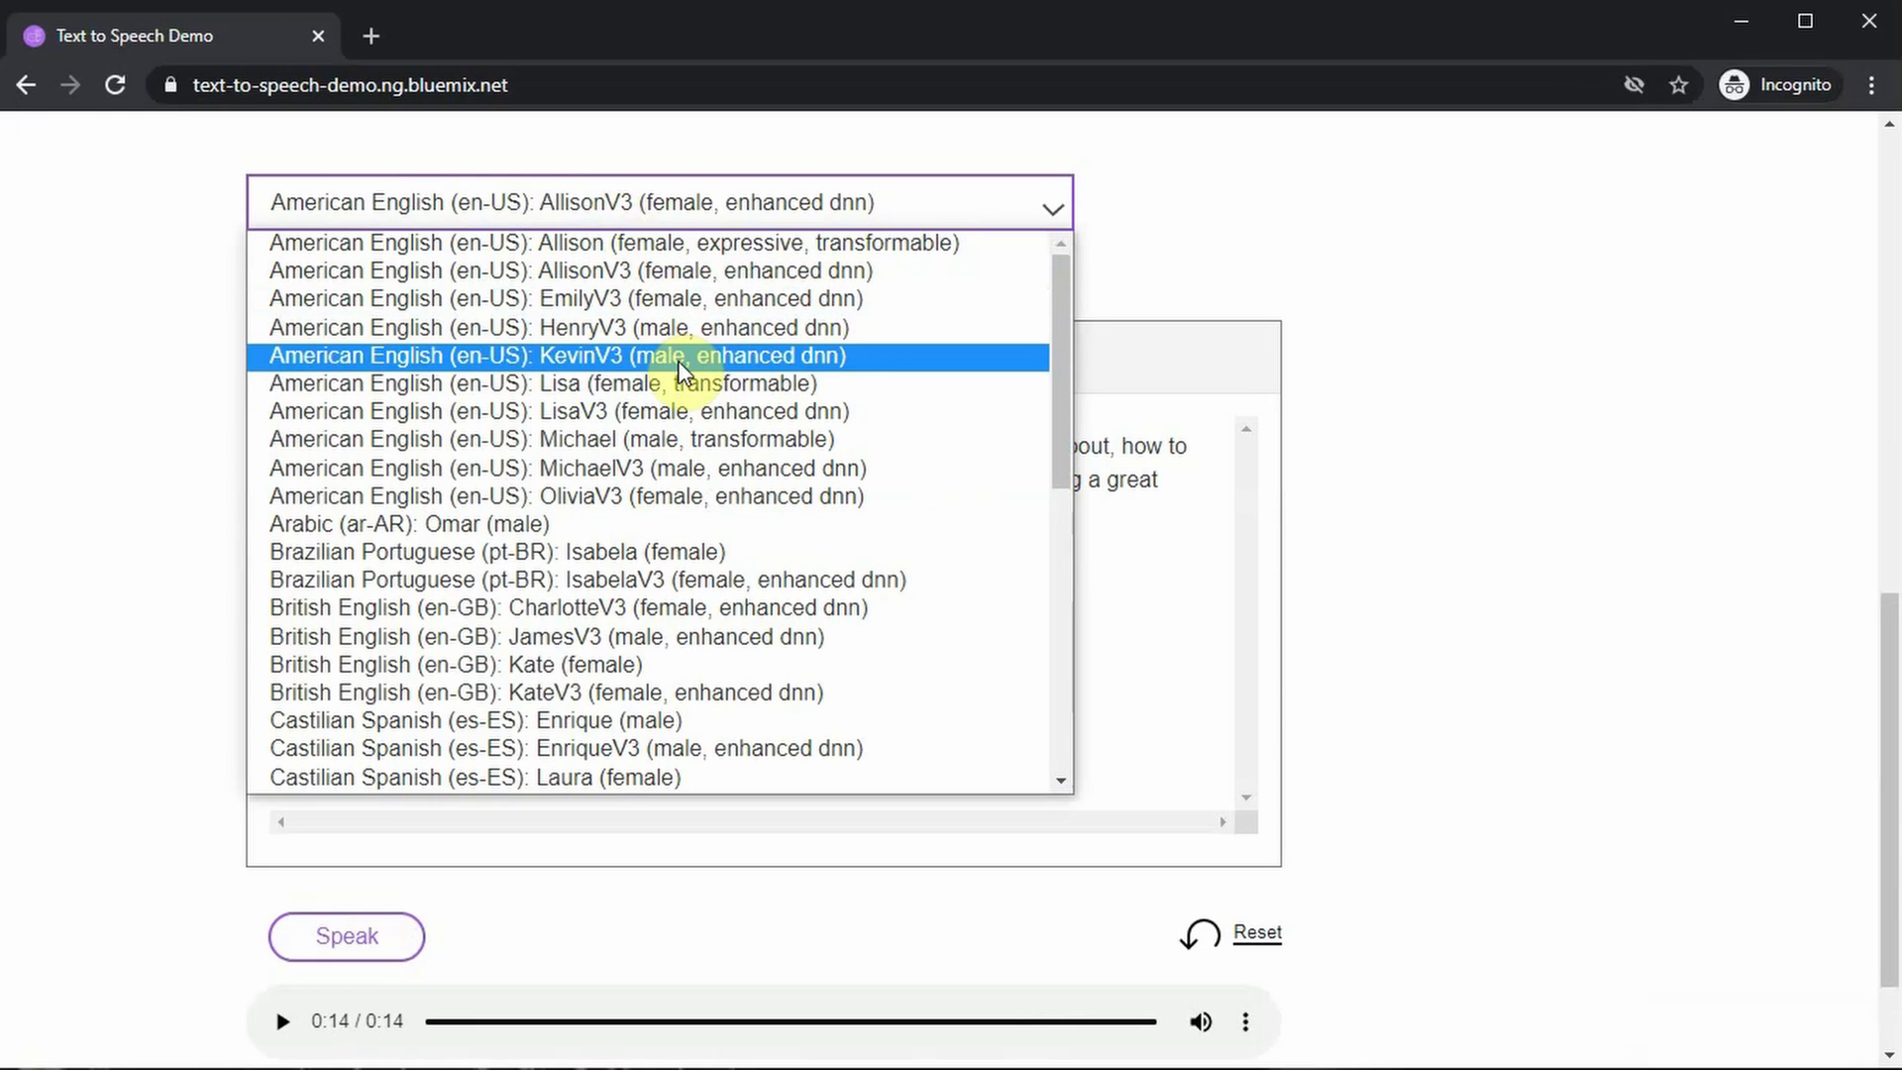
pyautogui.click(679, 370)
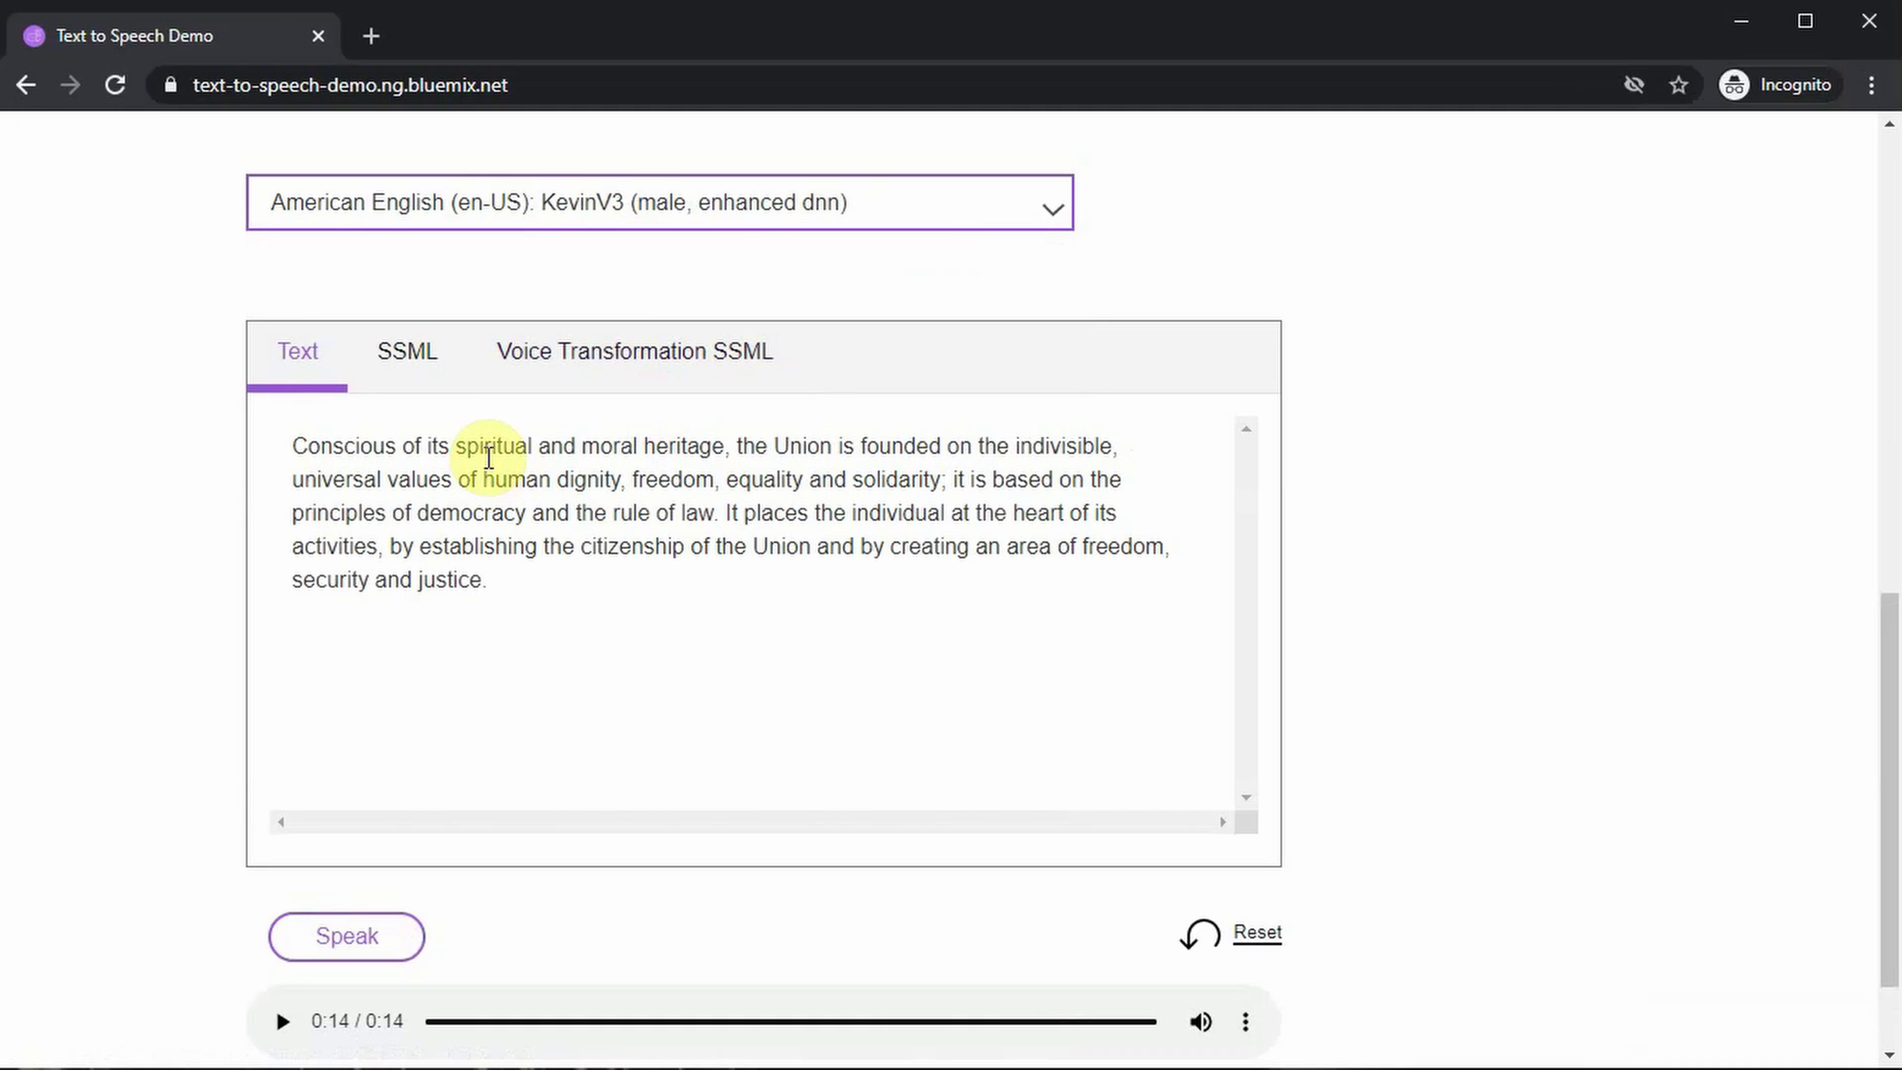
pyautogui.click(687, 641)
pyautogui.hotkey('ctrl', 'a')
pyautogui.write("Hey Guys I am Kevin and welcome back to Sean's channel. Today's topic is about, how to use a Free Text To Speech Software for giving voice over to your videos. Having a great voice-over helps easily communicate what your video is about.")
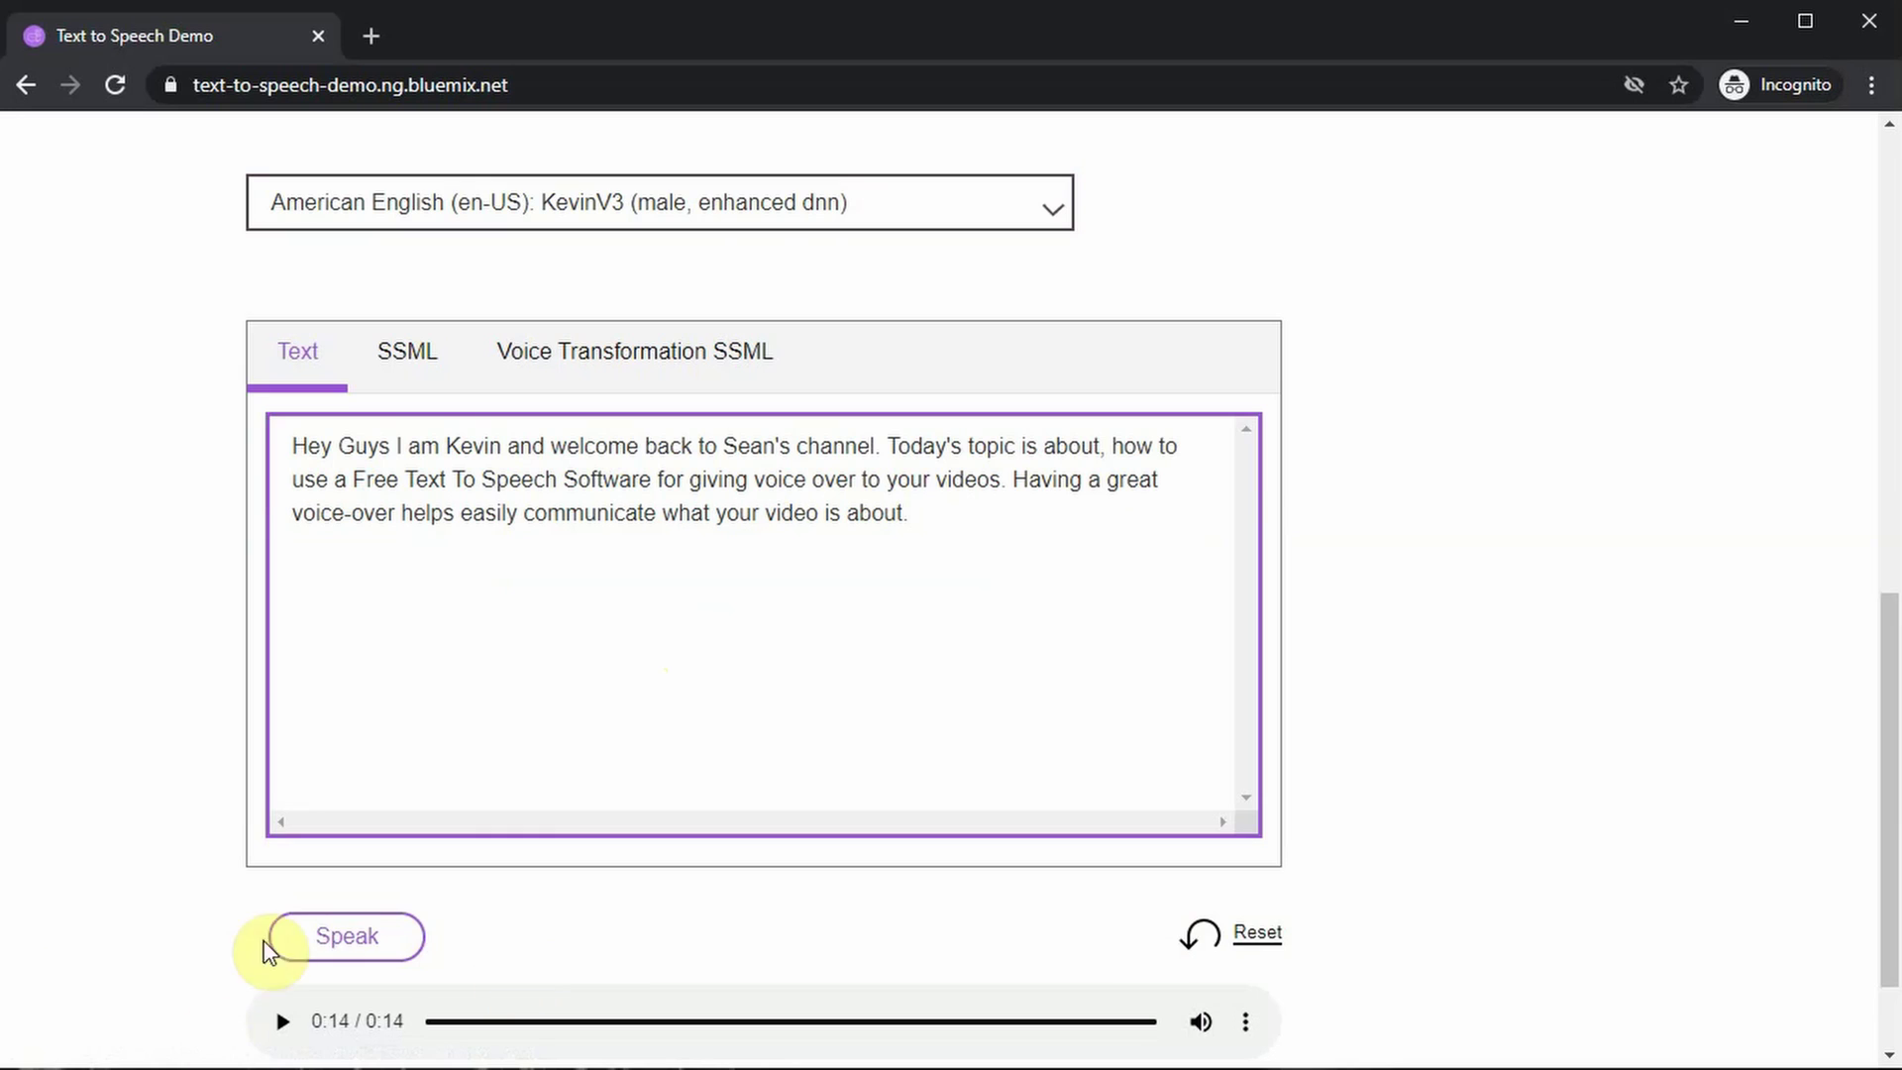
pyautogui.click(297, 939)
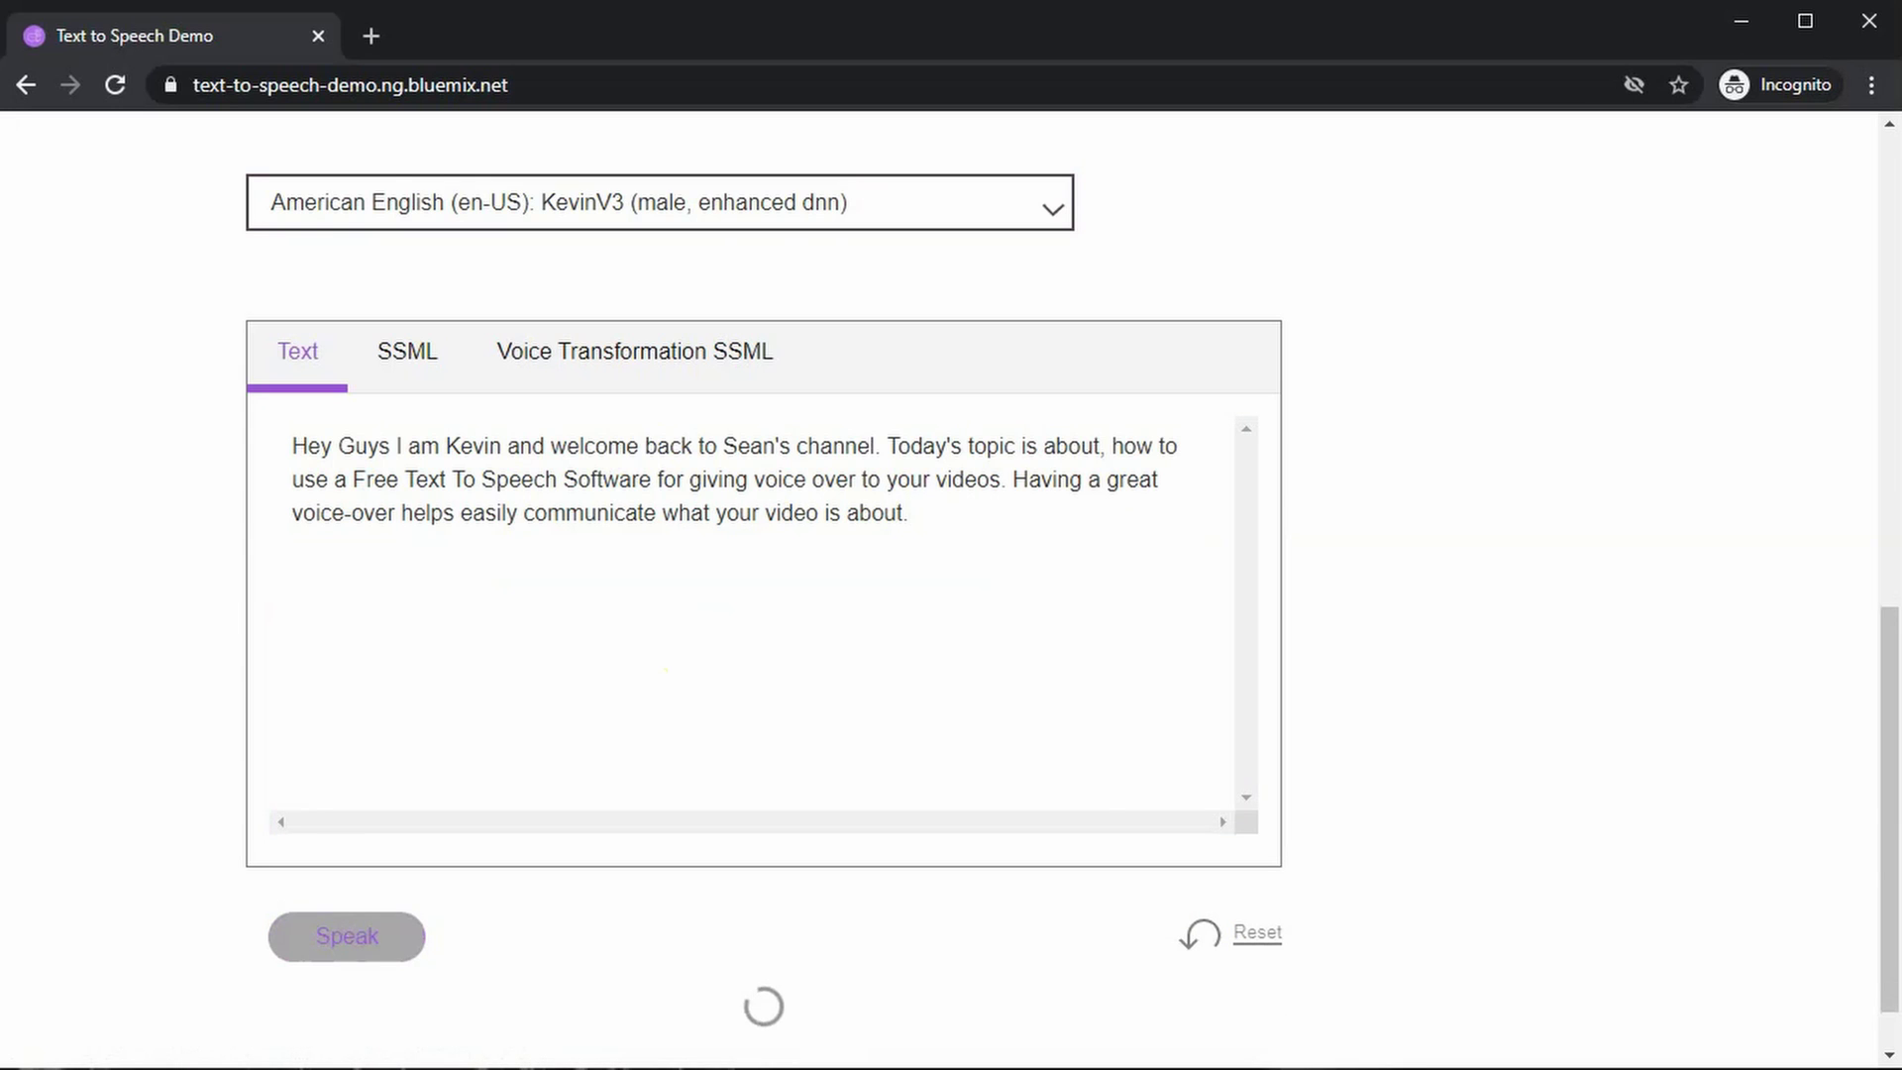
# Step: Reselect KevinV3, repaste the Kevin script and regenerate the 14-second audio
pyautogui.click(949, 216)
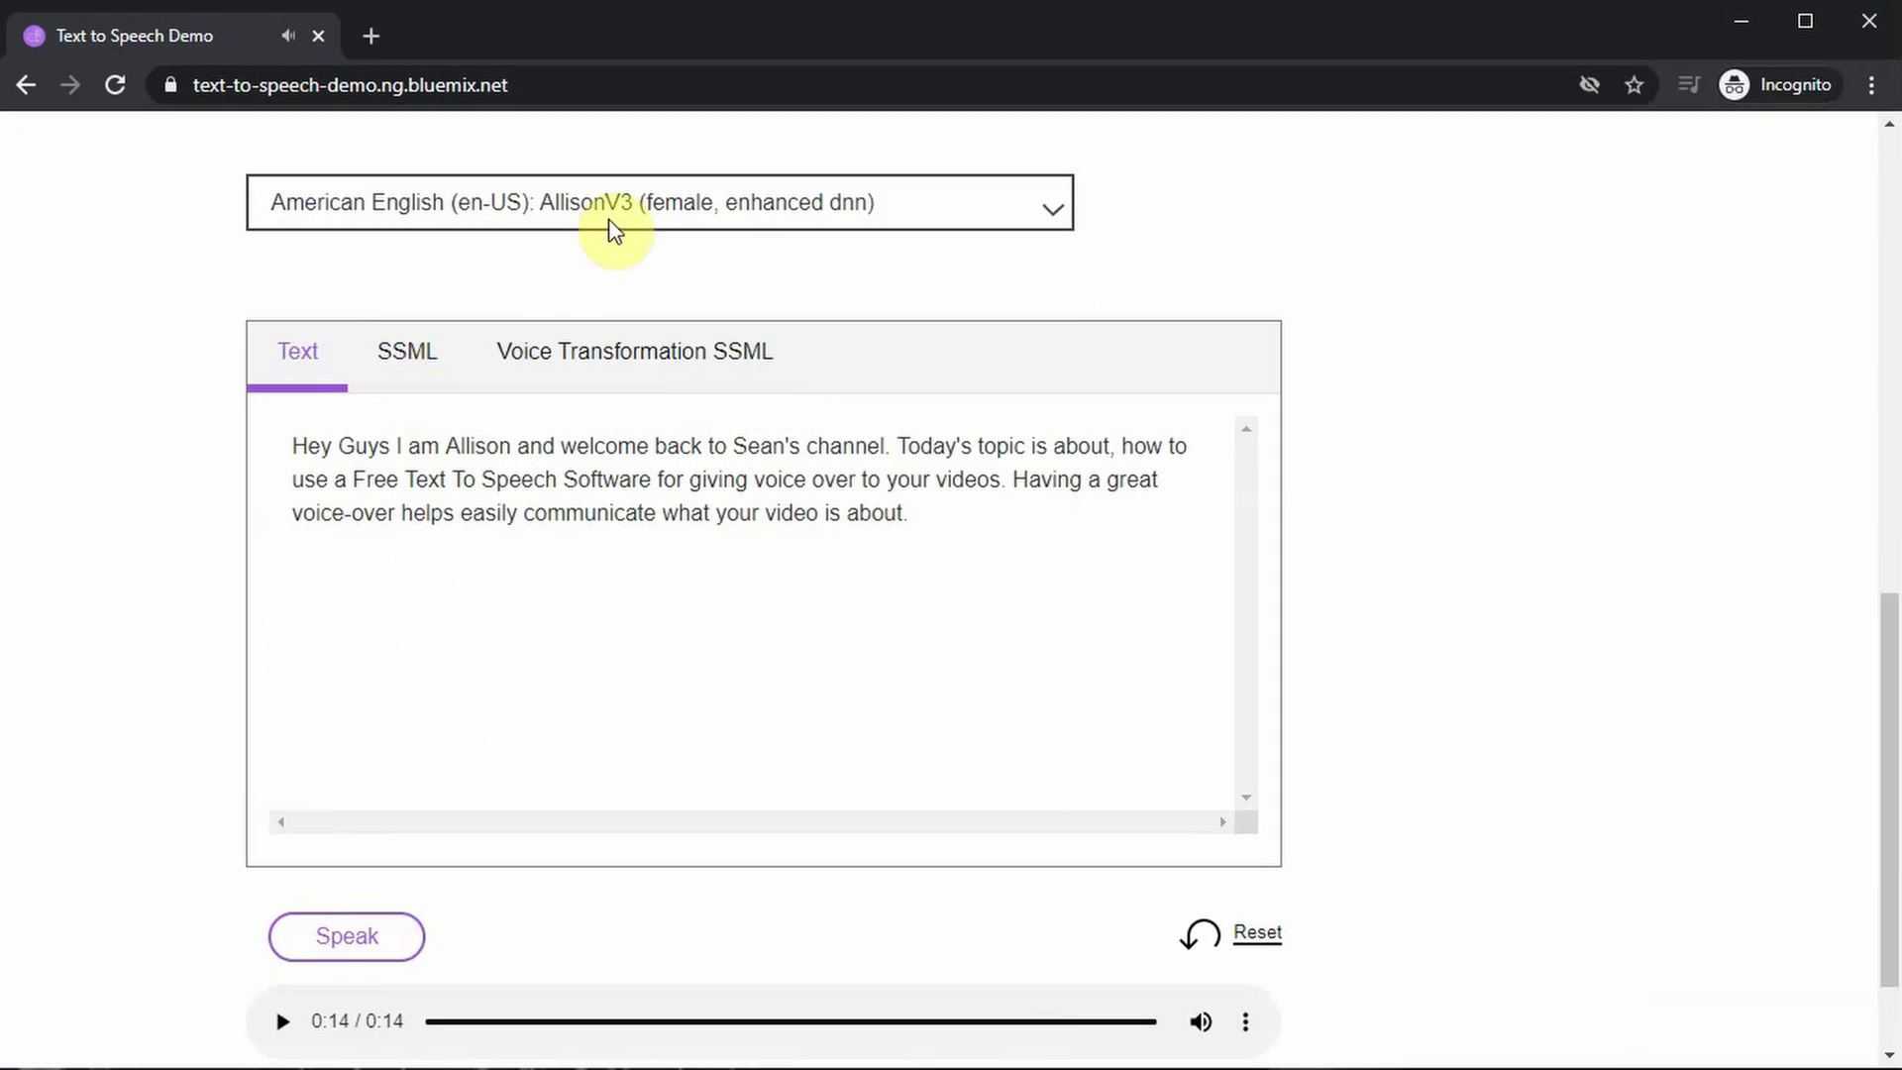
pyautogui.click(601, 211)
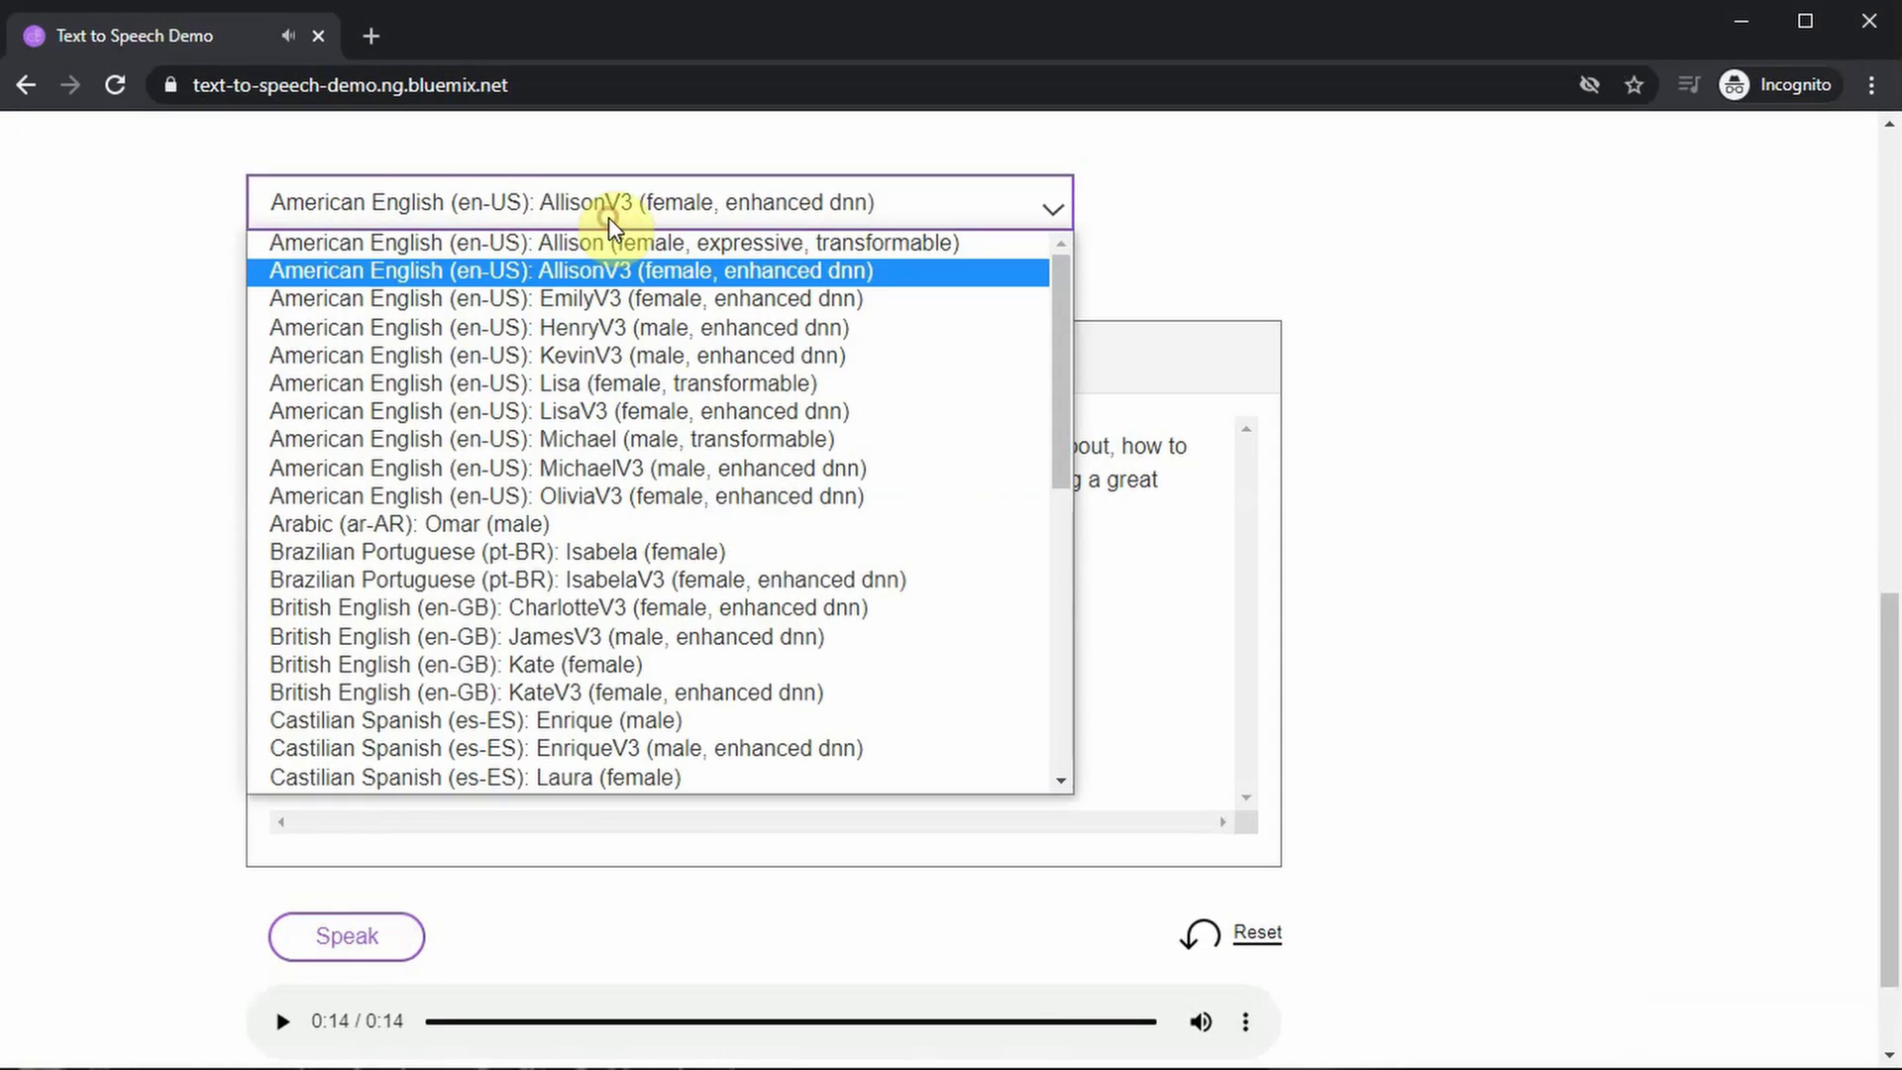
pyautogui.click(680, 369)
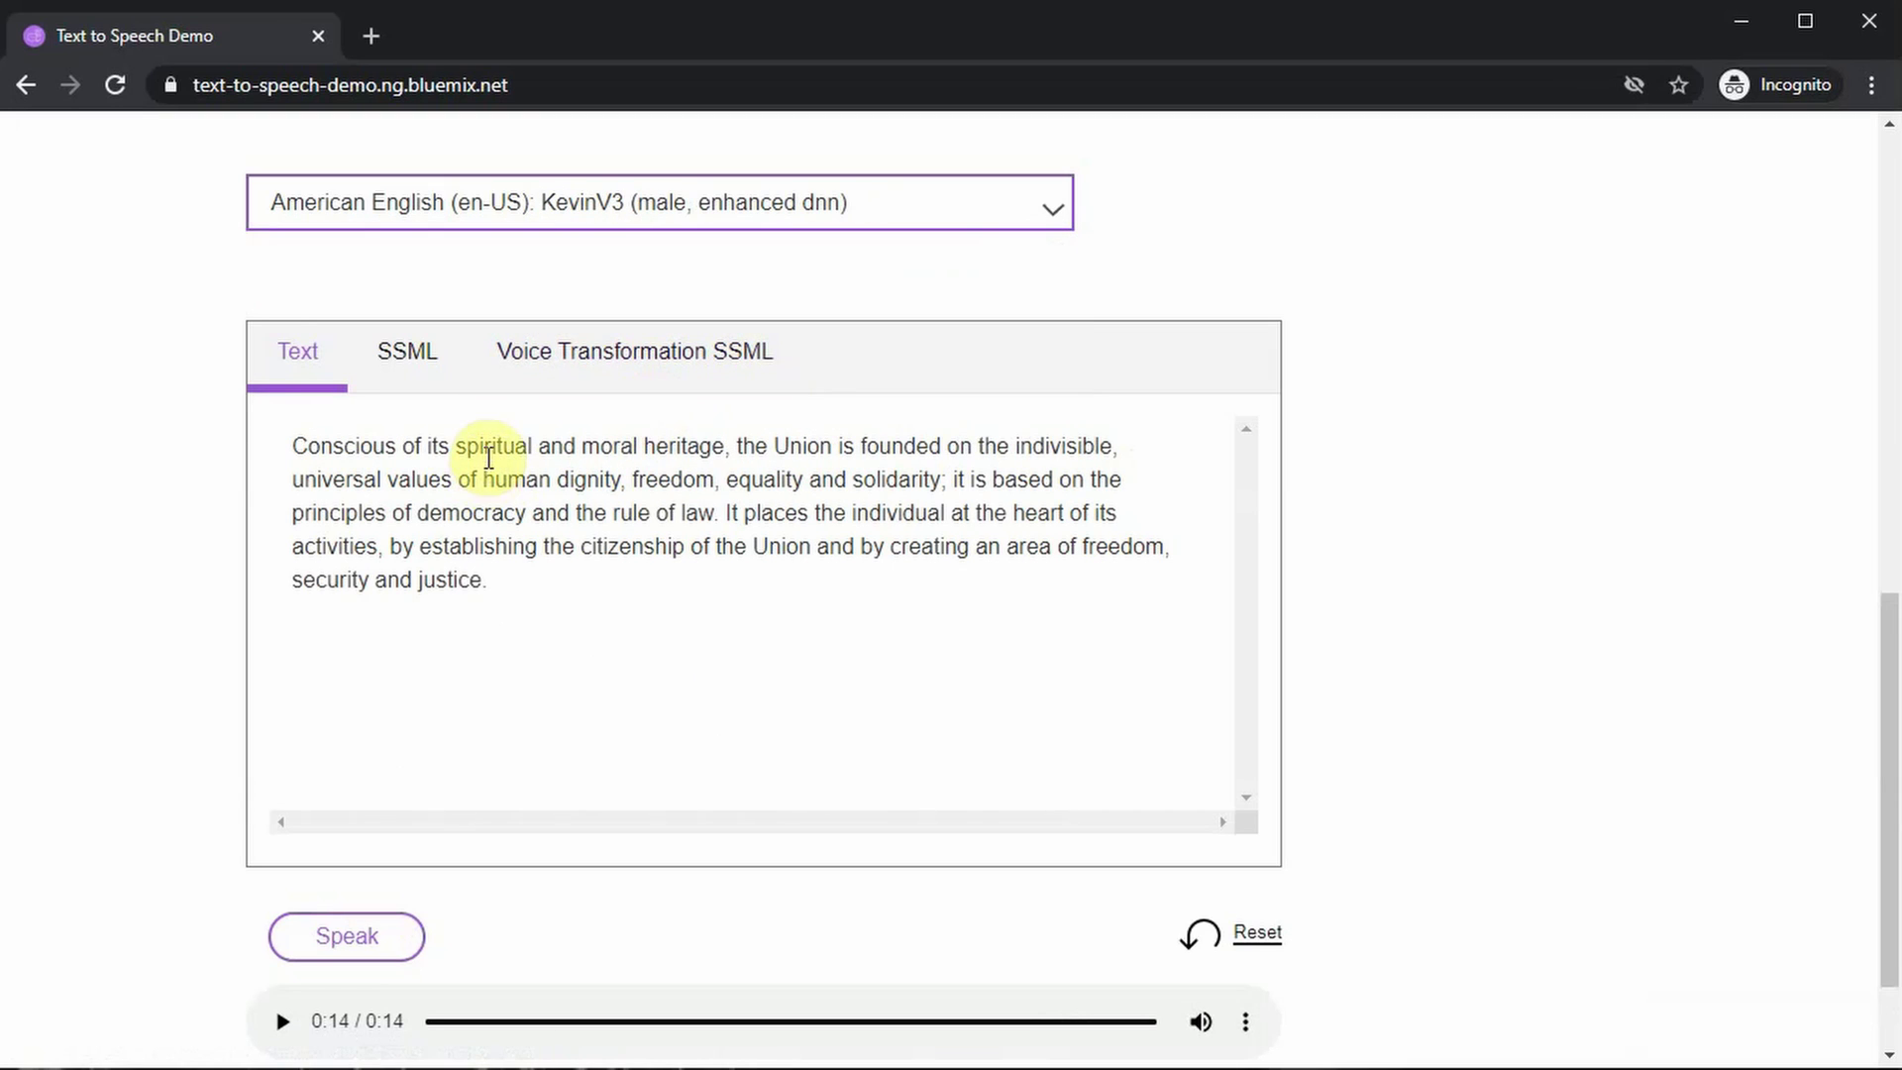
pyautogui.click(689, 642)
pyautogui.hotkey('ctrl', 'a')
pyautogui.write("Hey Guys I am Kevin and welcome back to Sean's channel. Today's topic is about, how to use a Free Text To Speech Software for giving voice over to your videos. Having a great voice-over helps easily communicate what your video is about.")
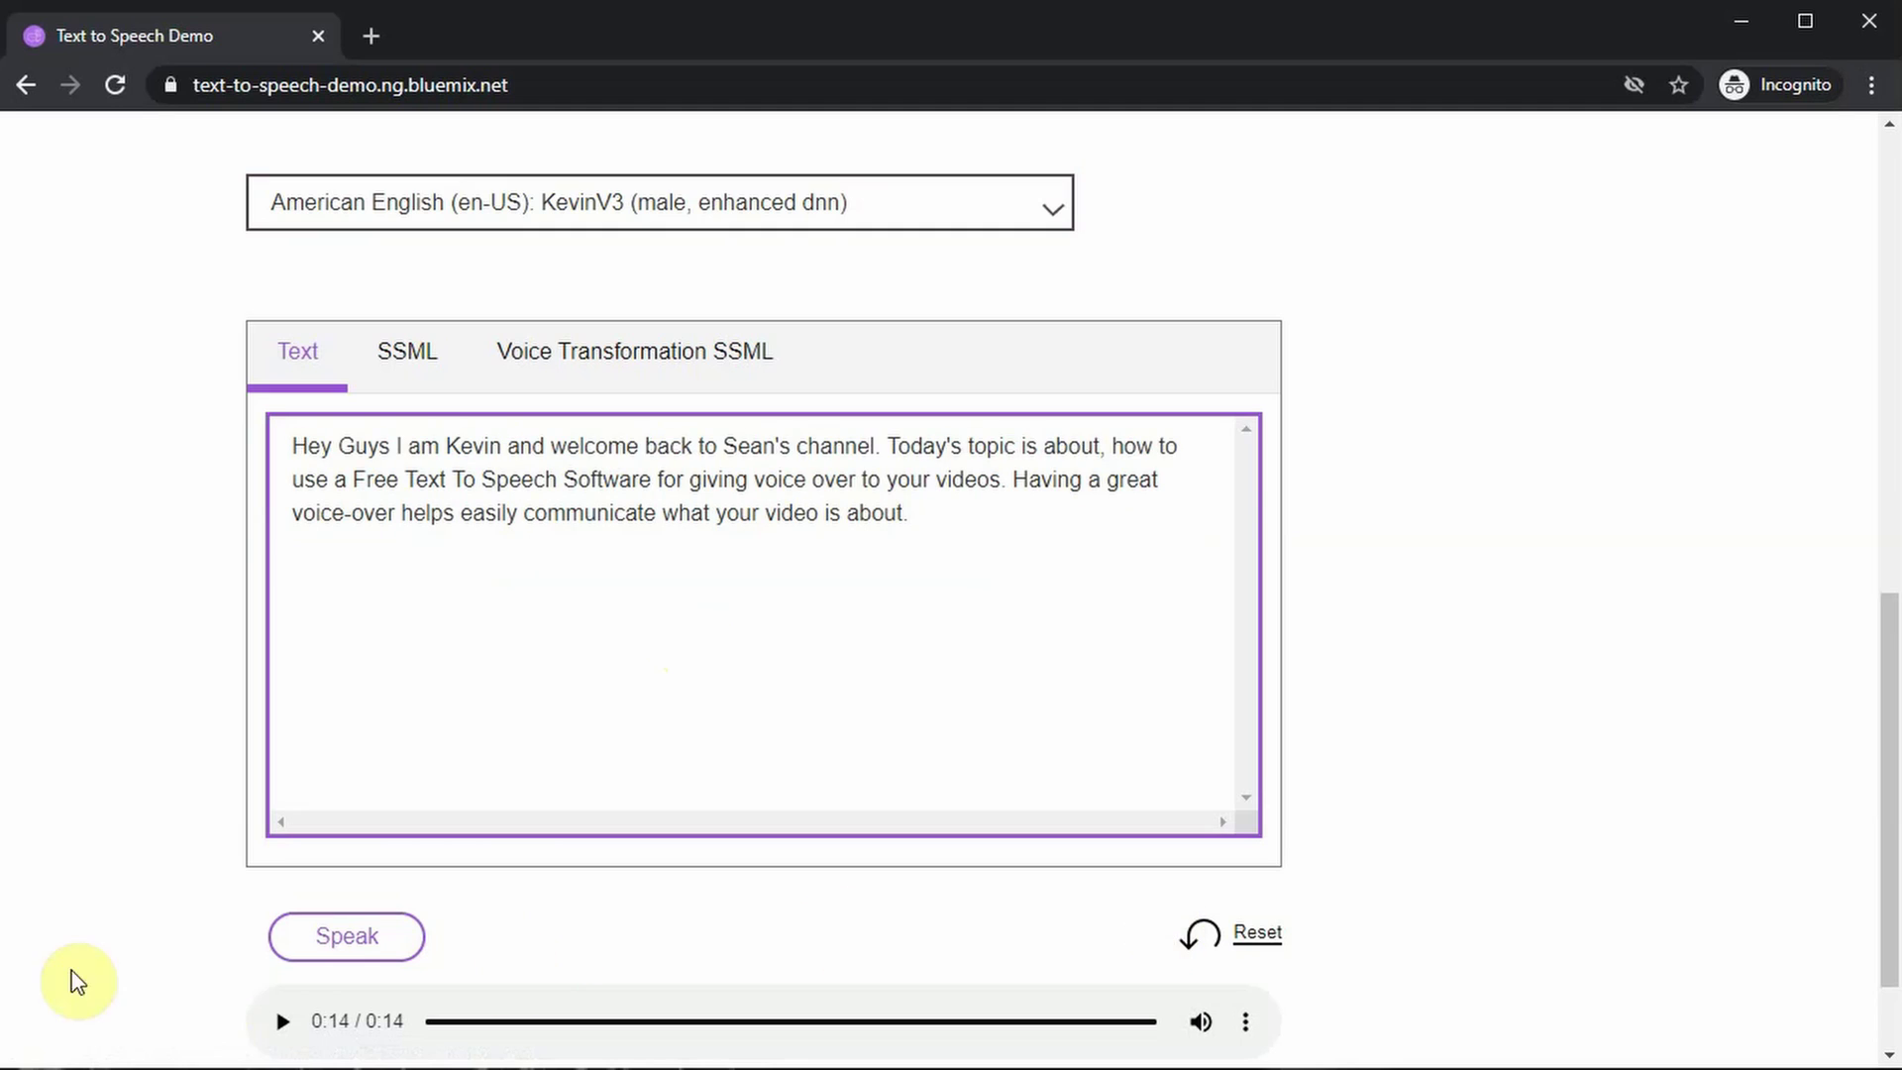
pyautogui.click(354, 935)
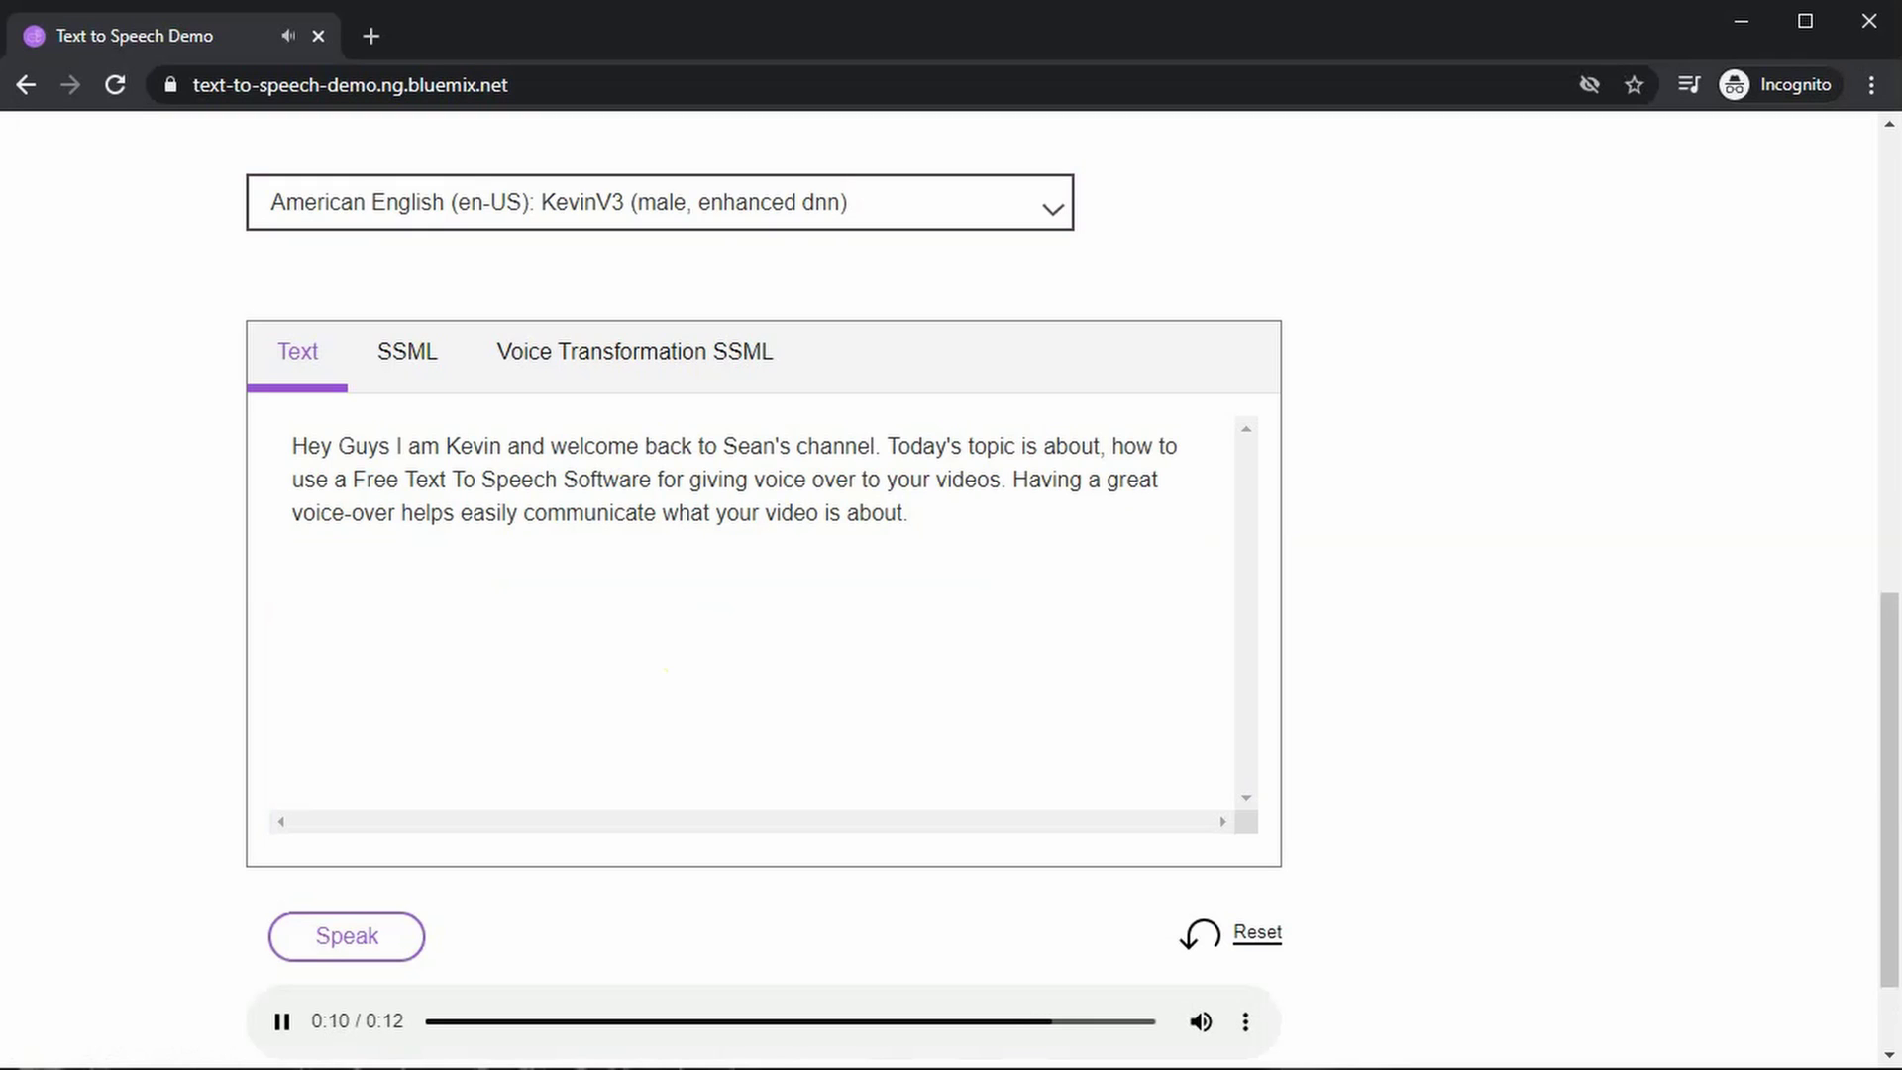
# Step: Remove the text from Today's onward, add ',,,' after Guys, and regenerate the KevinV3 speech
pyautogui.click(1001, 565)
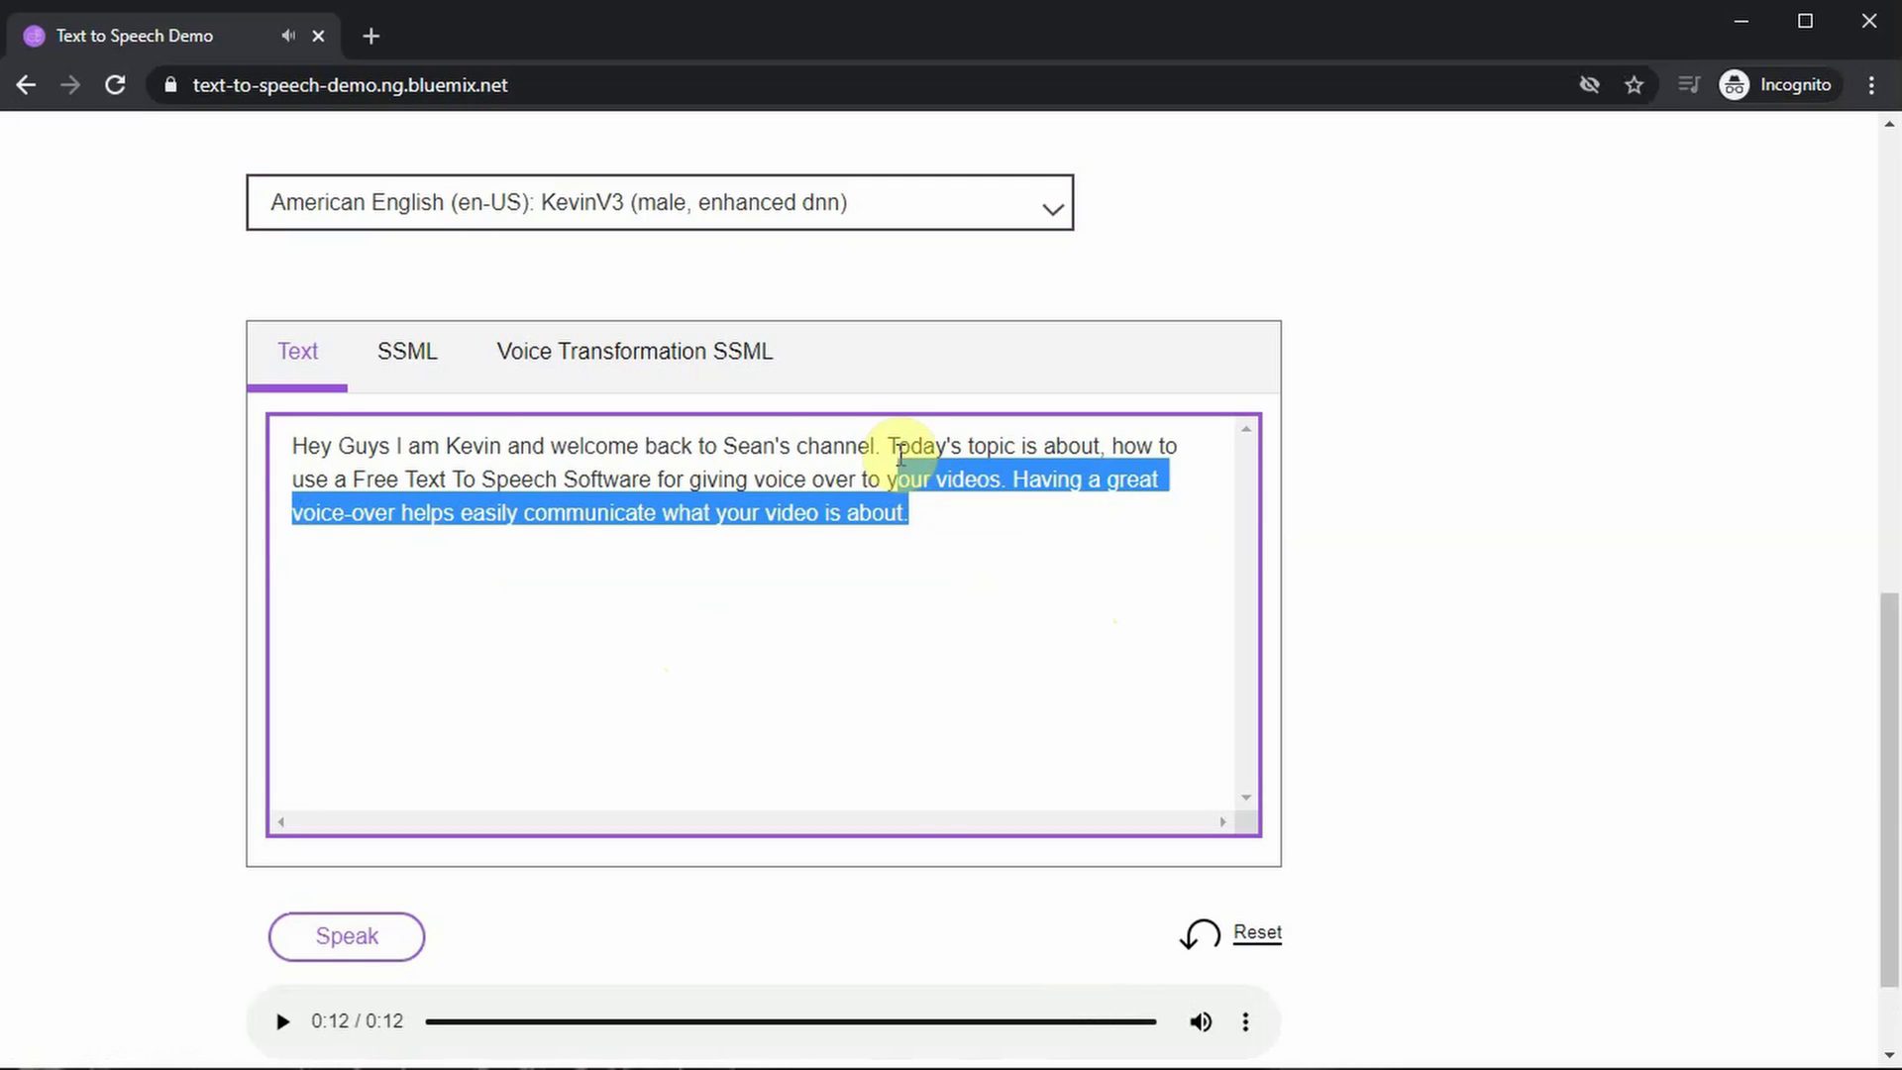
pyautogui.moveTo(900, 455); pyautogui.dragTo(888, 448)
pyautogui.press('BackSpace')
pyautogui.click(387, 446)
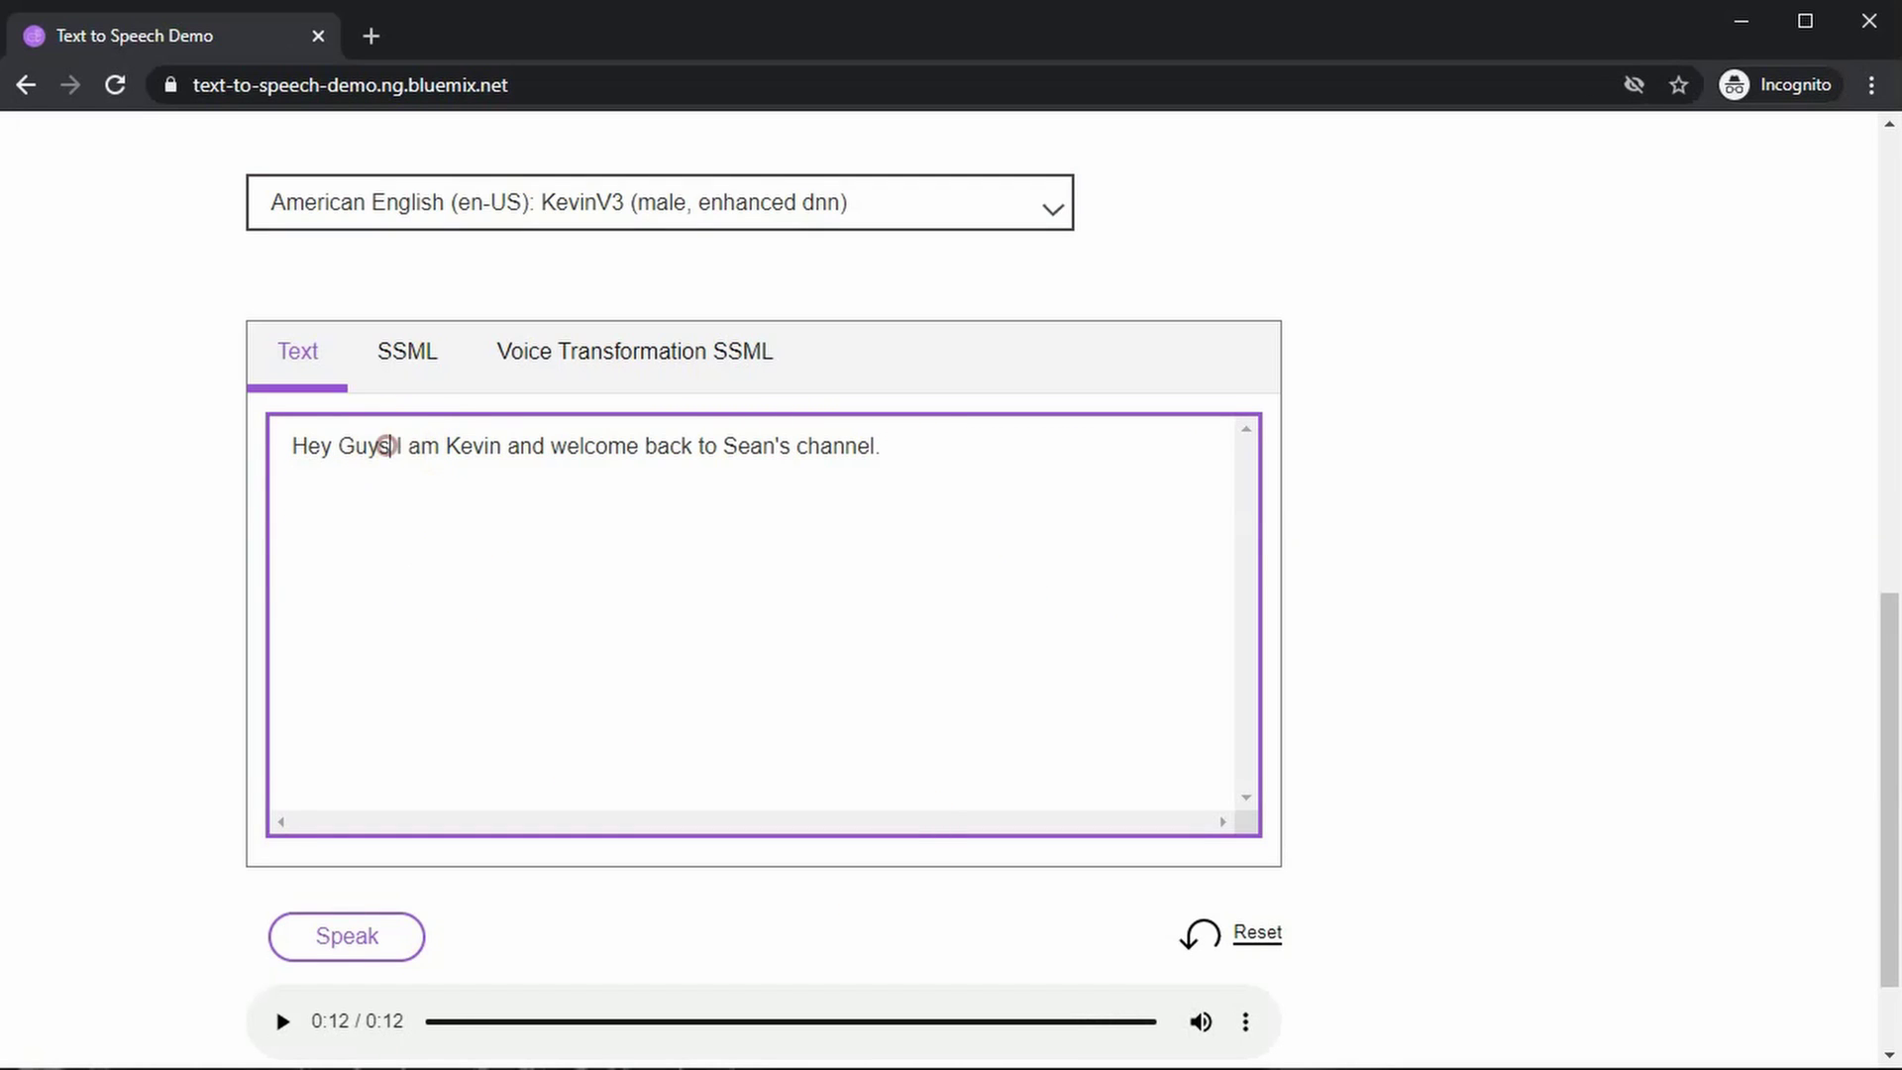
pyautogui.write(',,')
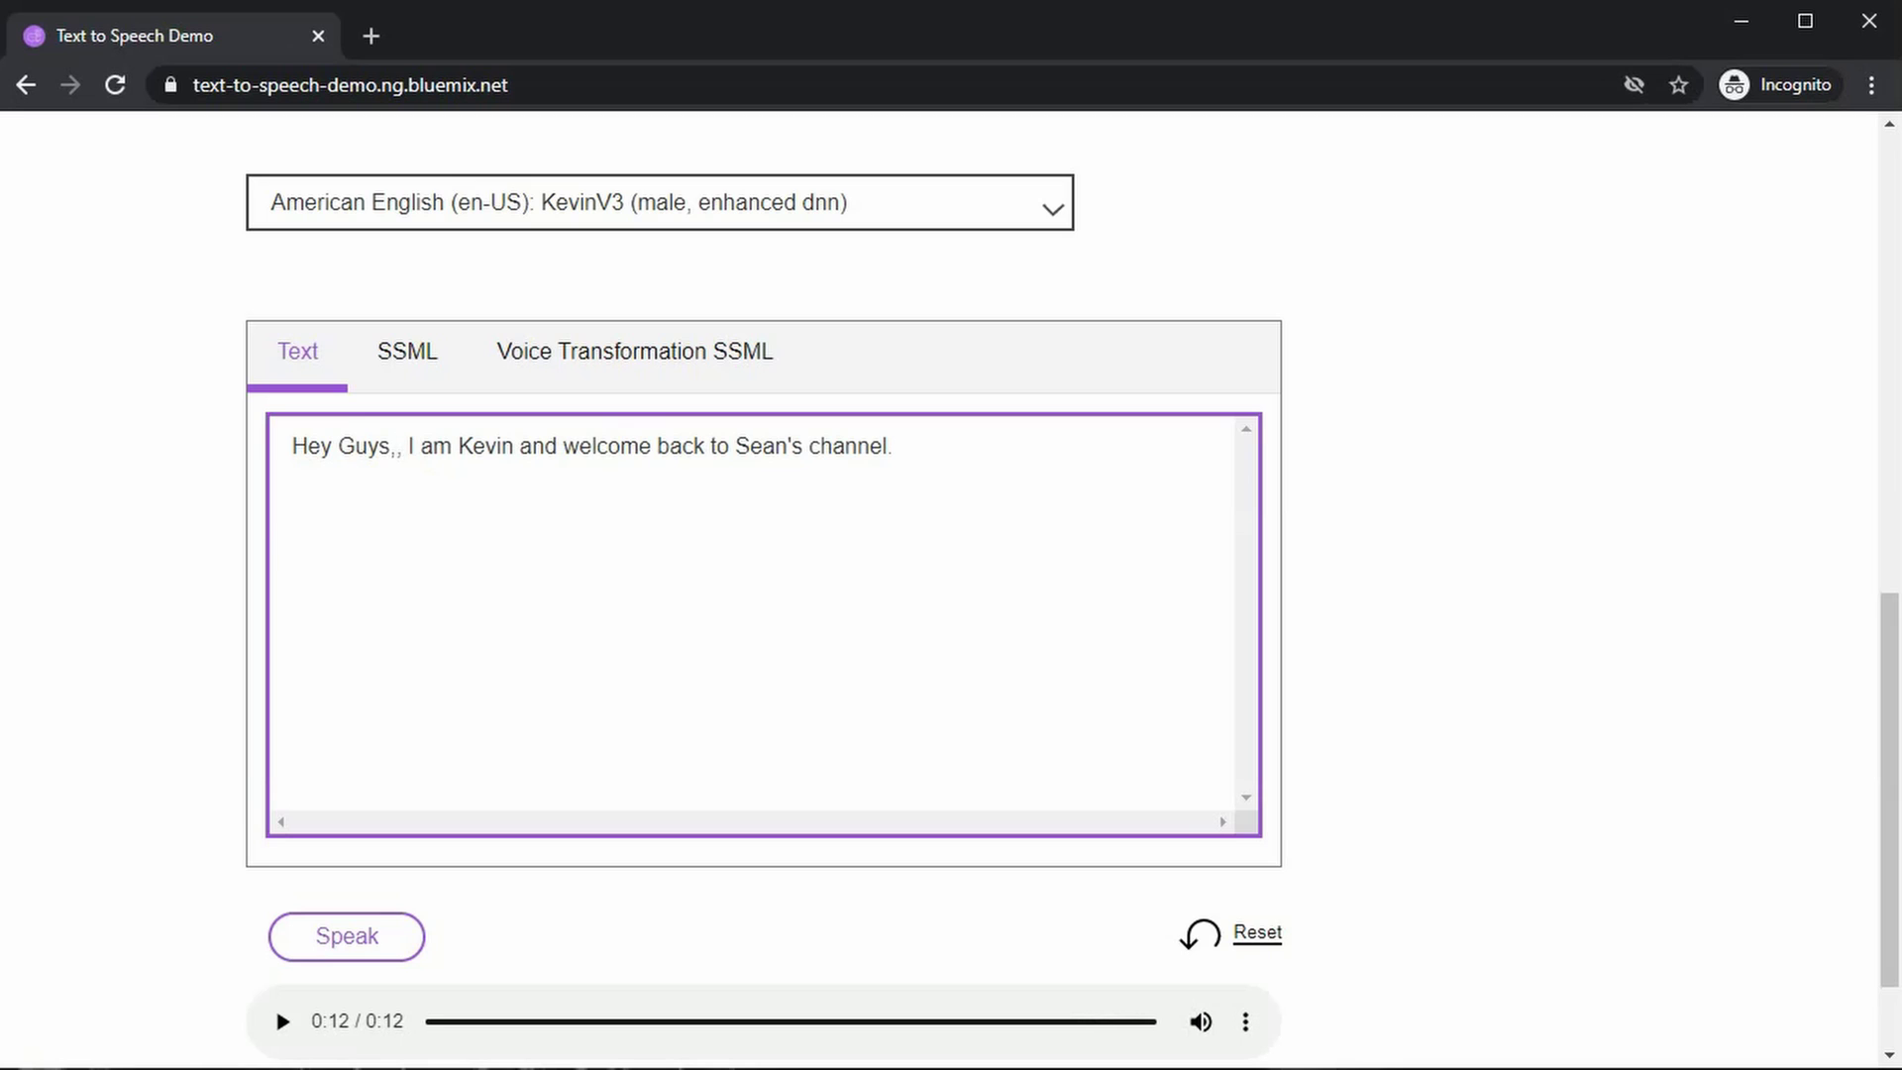
pyautogui.write(',')
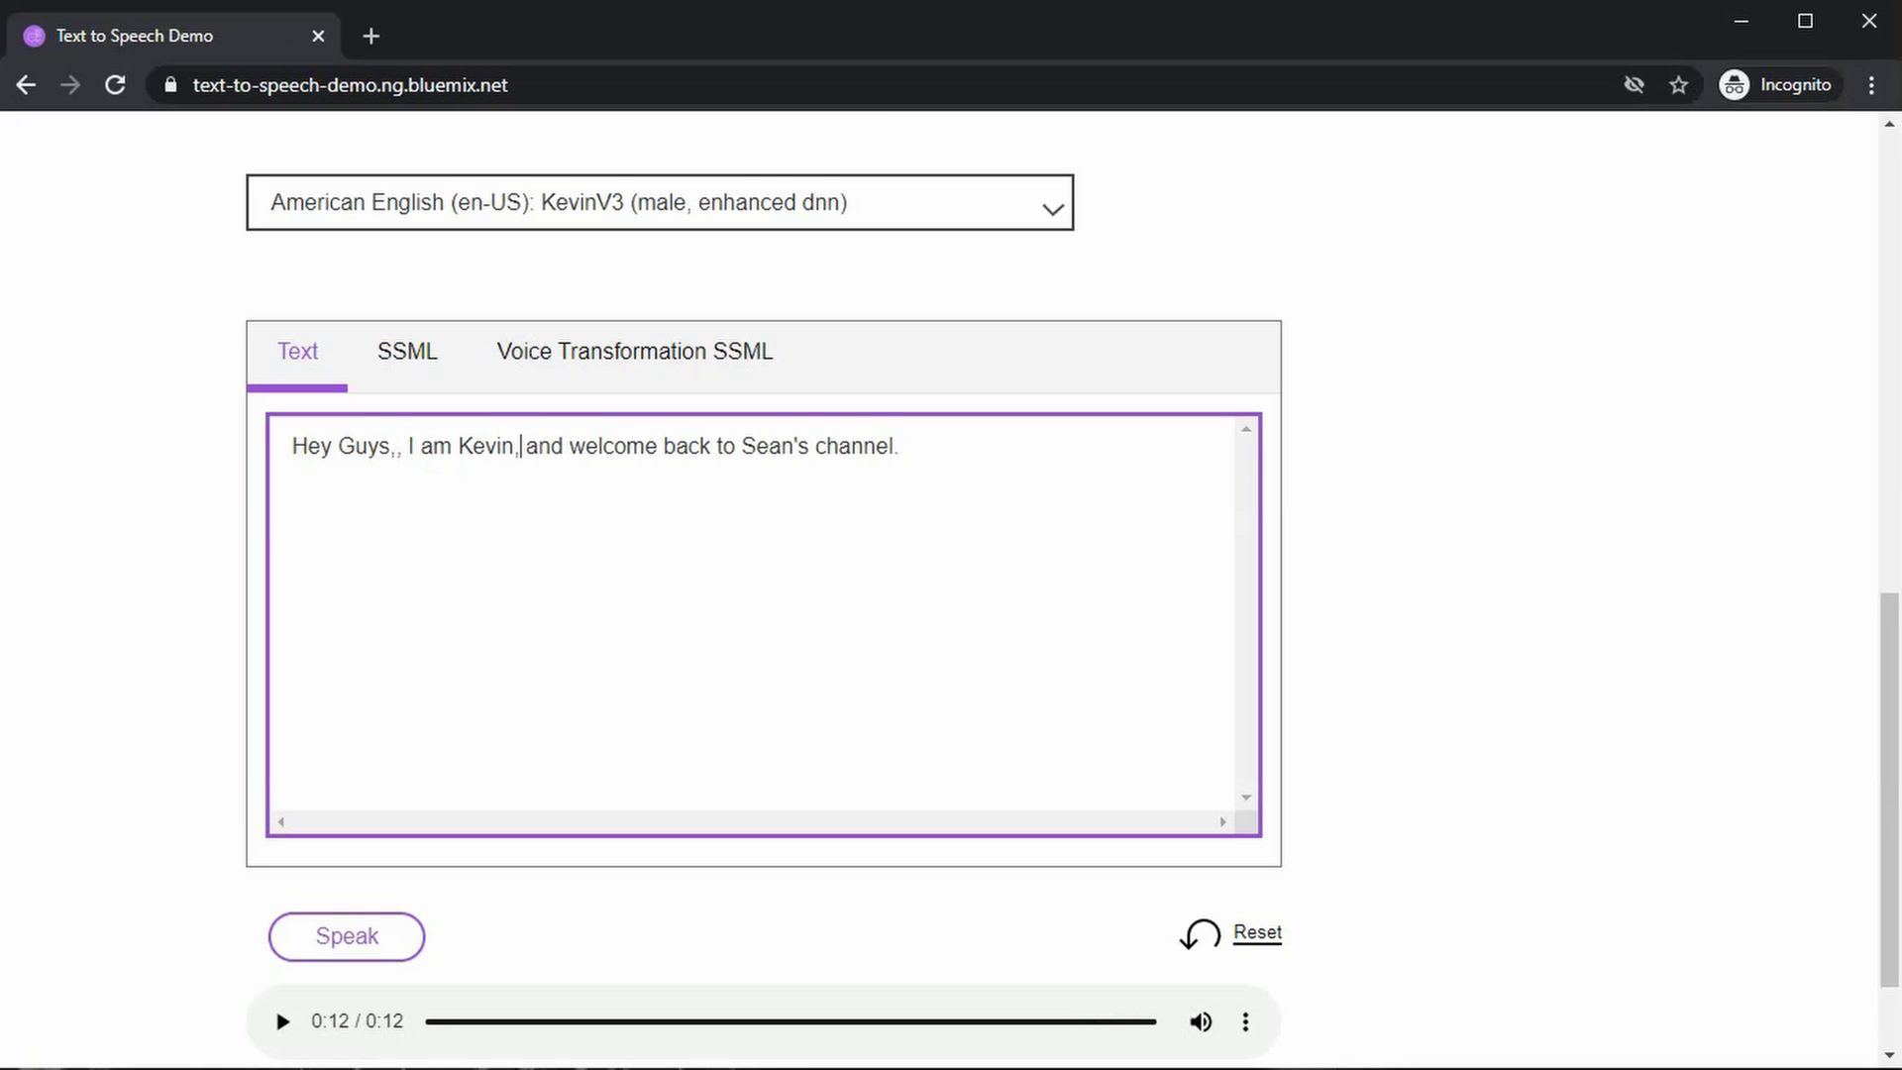
pyautogui.click(374, 937)
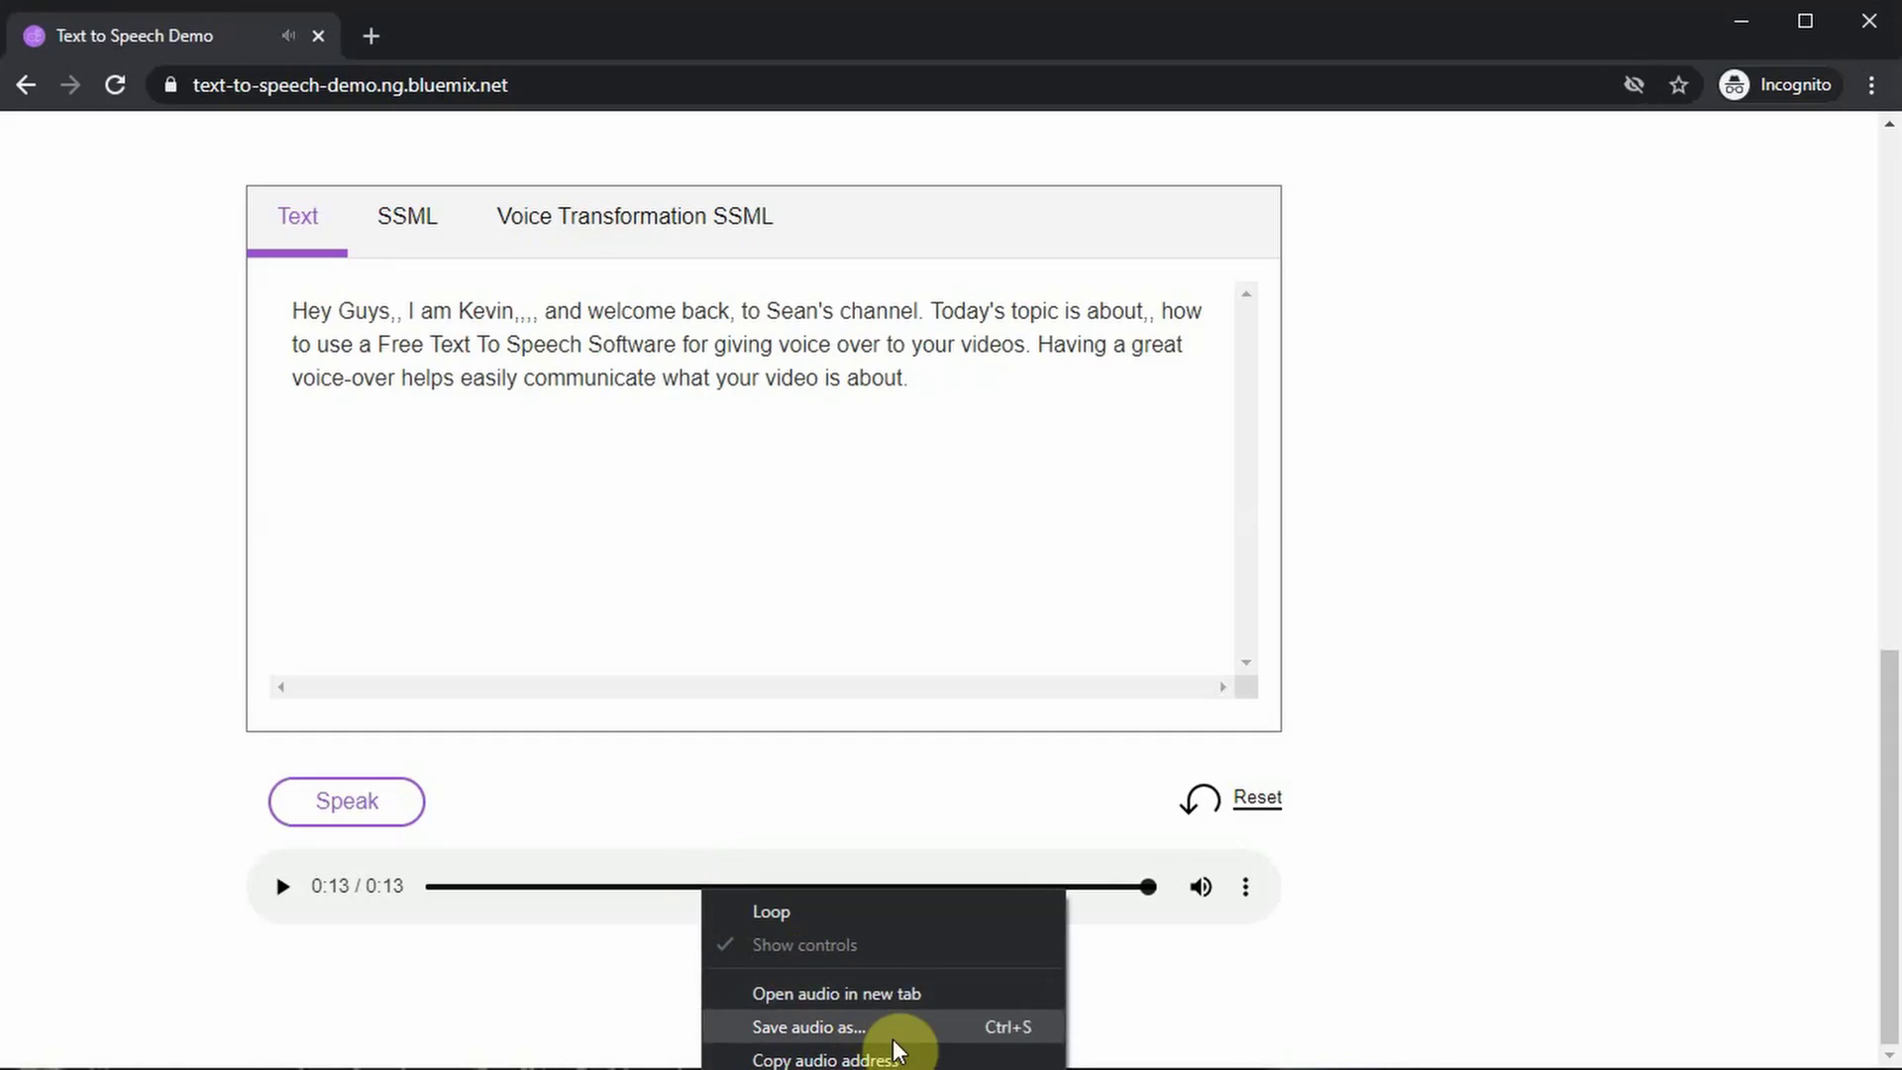
# Step: Save the voice-over as Intro Text To Speech.mp3 in the Text To Speech Audio folder
pyautogui.click(882, 1028)
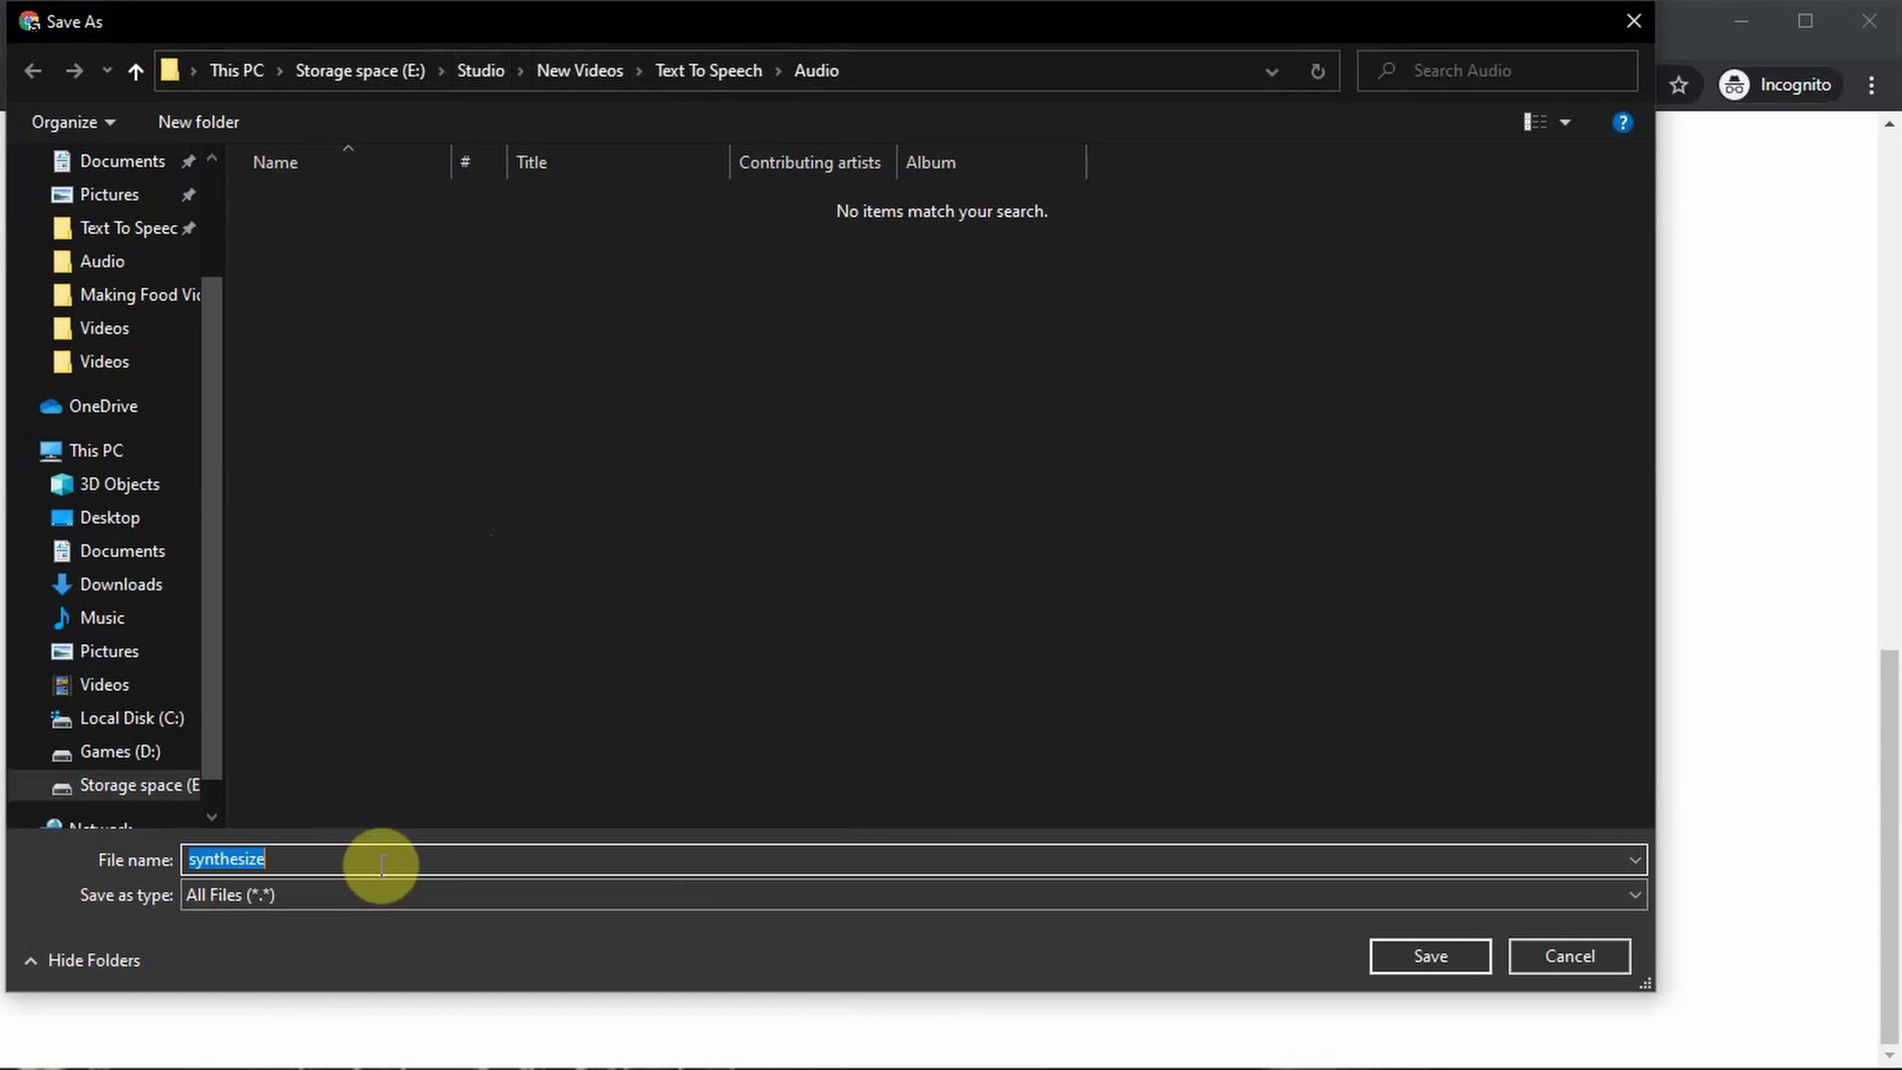
pyautogui.write('Intro Text To Speech.mp3')
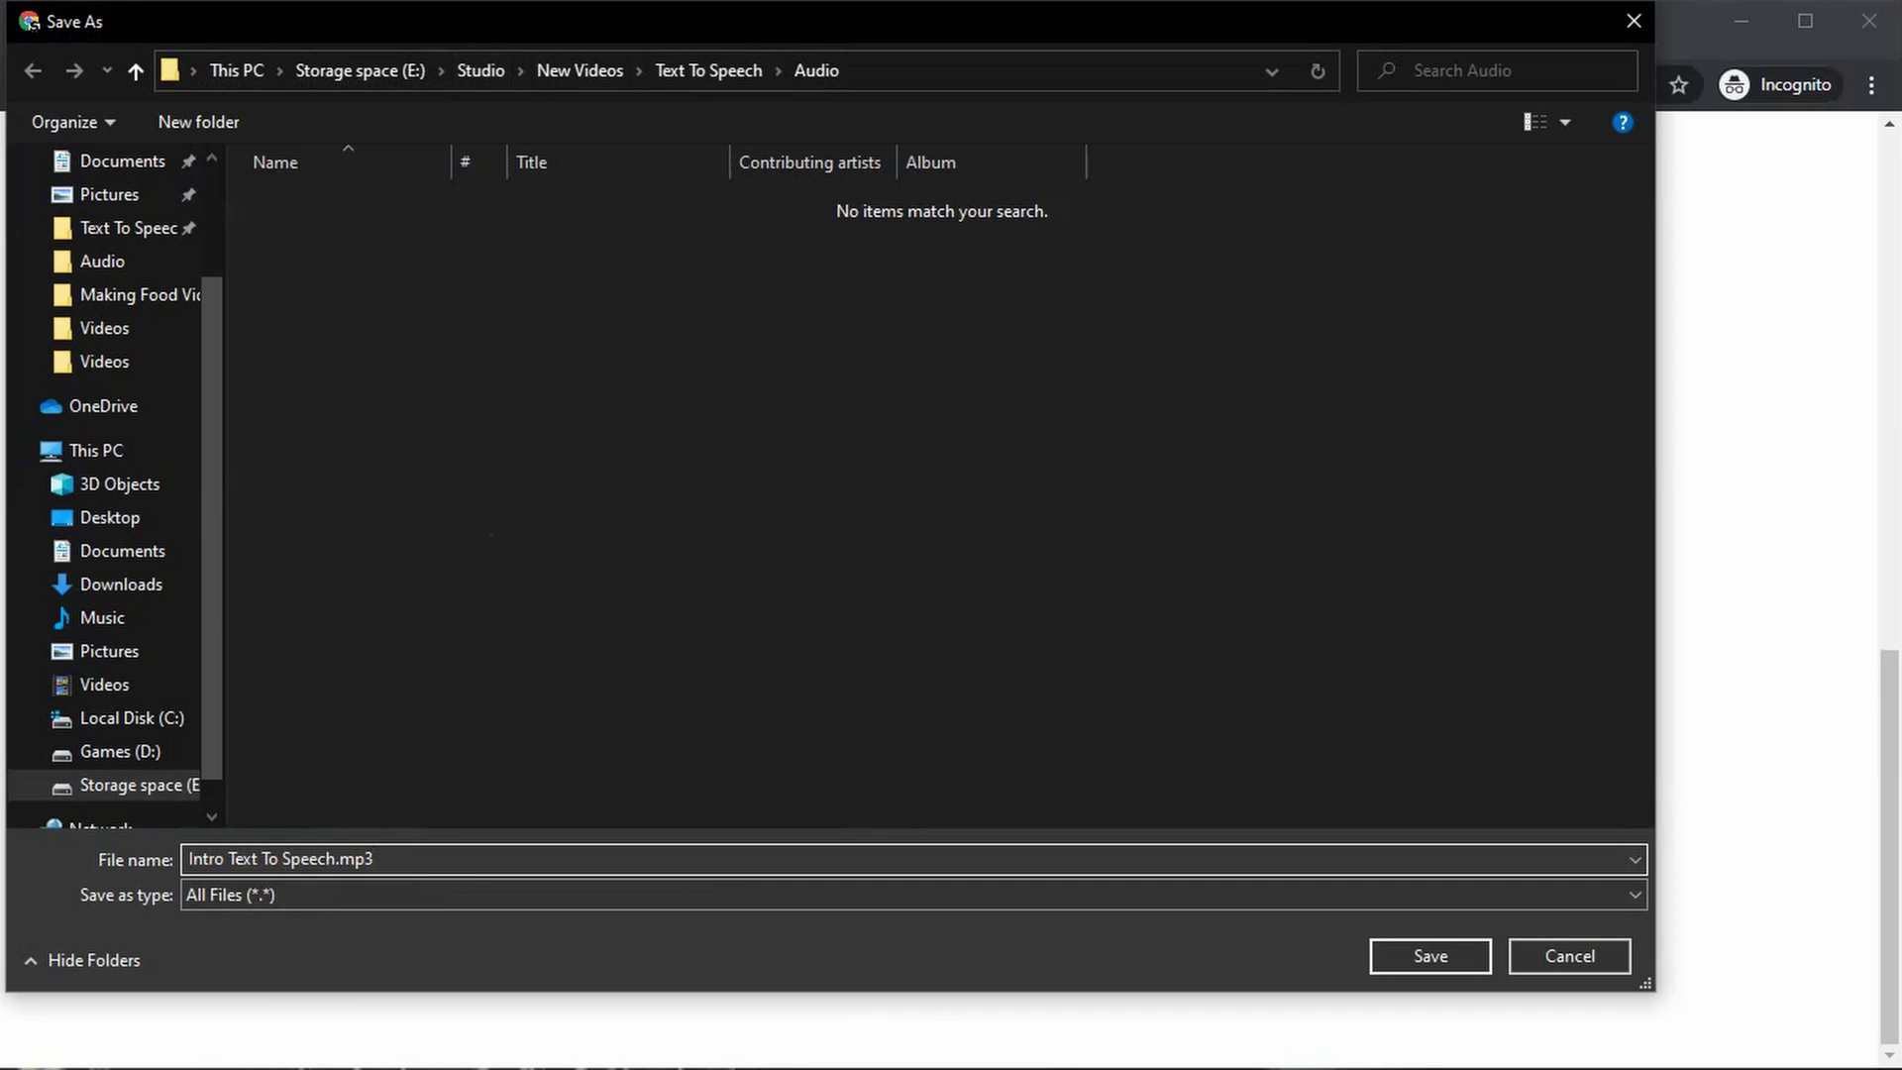
pyautogui.click(388, 892)
pyautogui.click(366, 867)
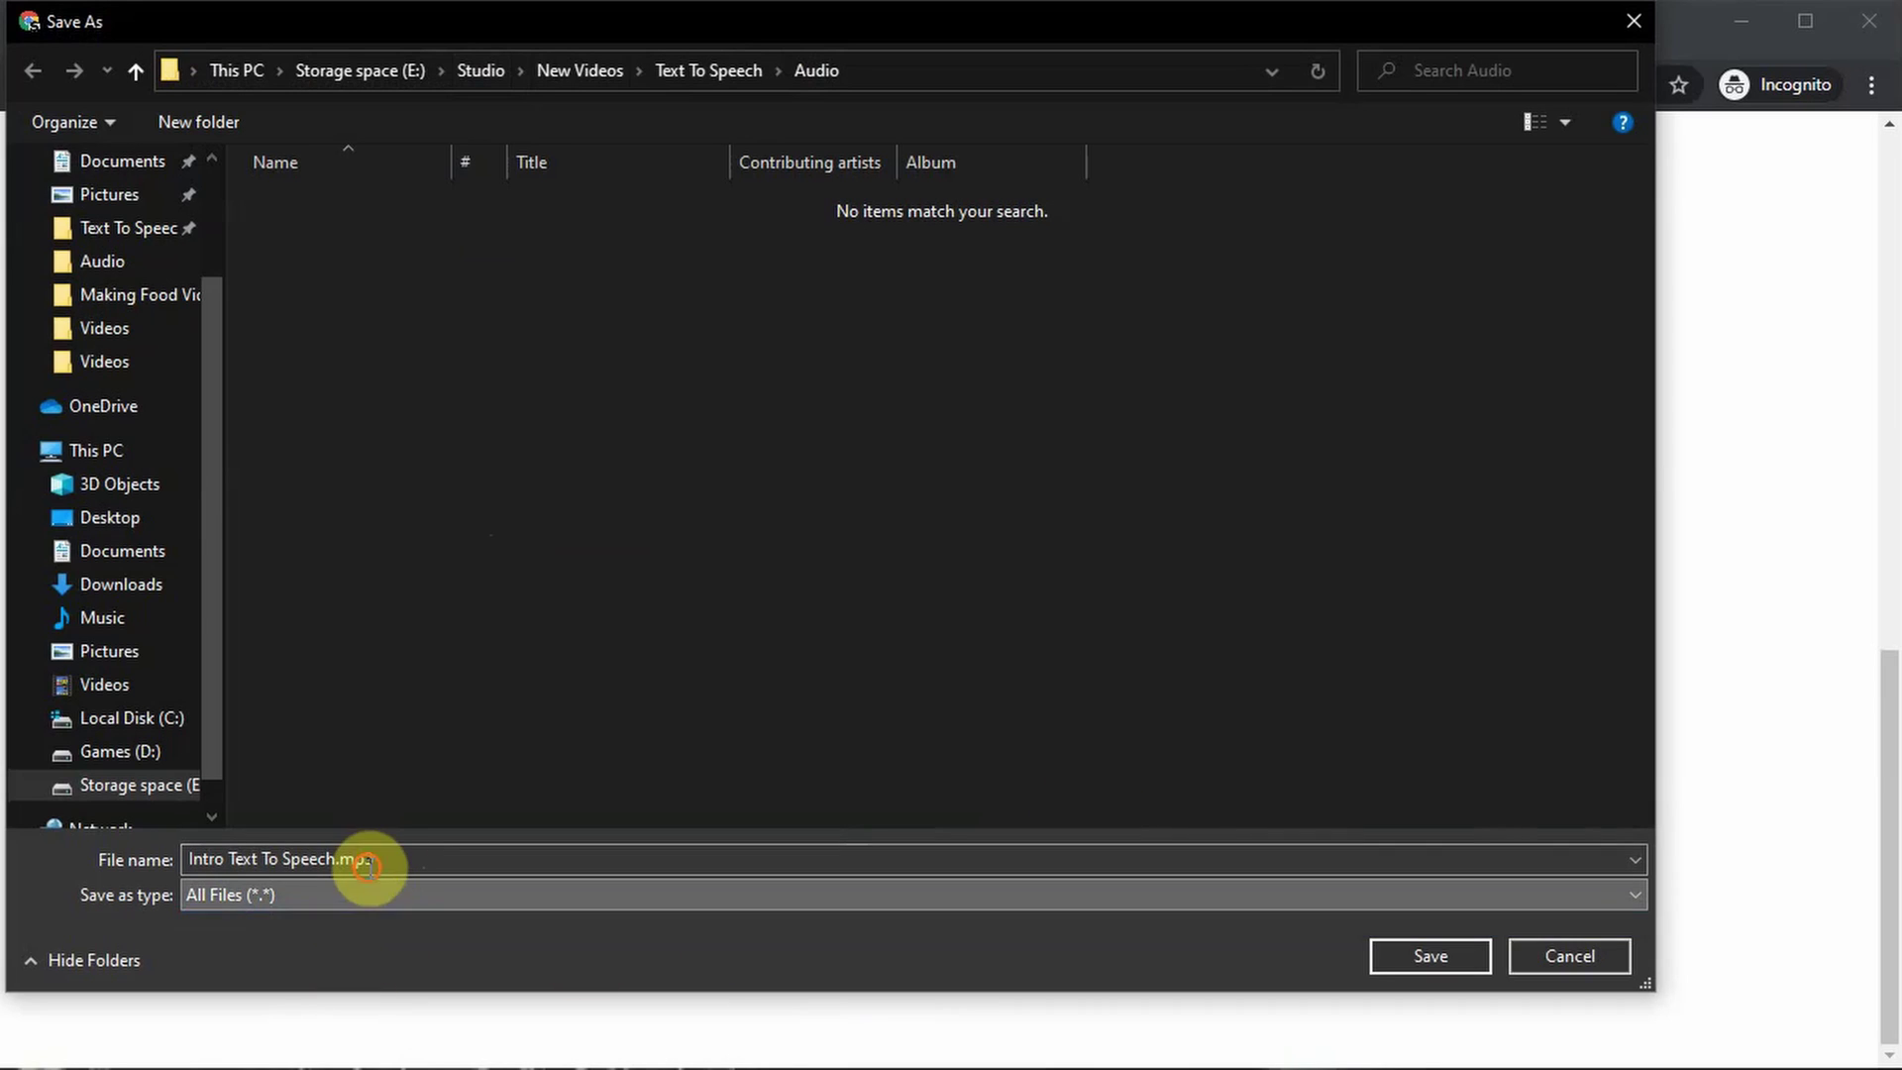
pyautogui.click(1448, 954)
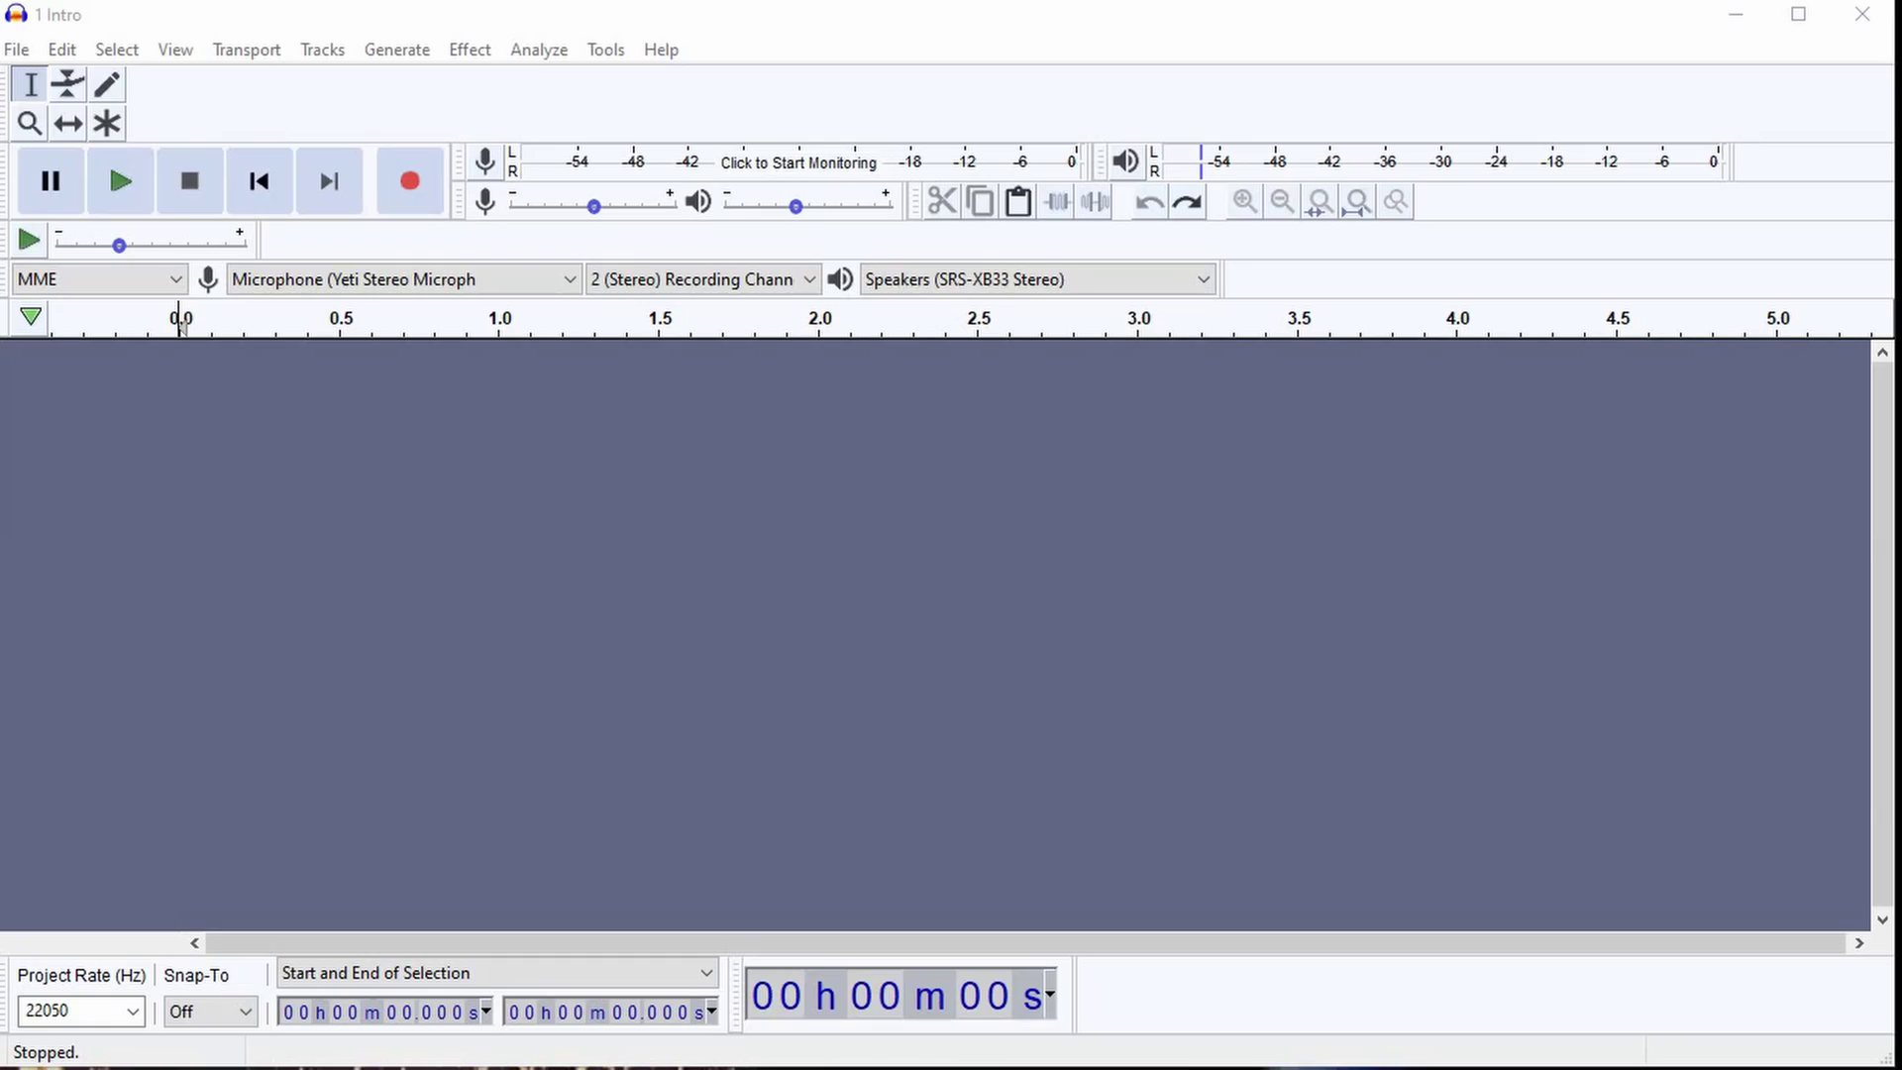
# Step: Move the Audio folder window with 1 Intro, 2 Middle and 3 End over Audacity
pyautogui.moveTo(1644, 1065); pyautogui.dragTo(1261, 343)
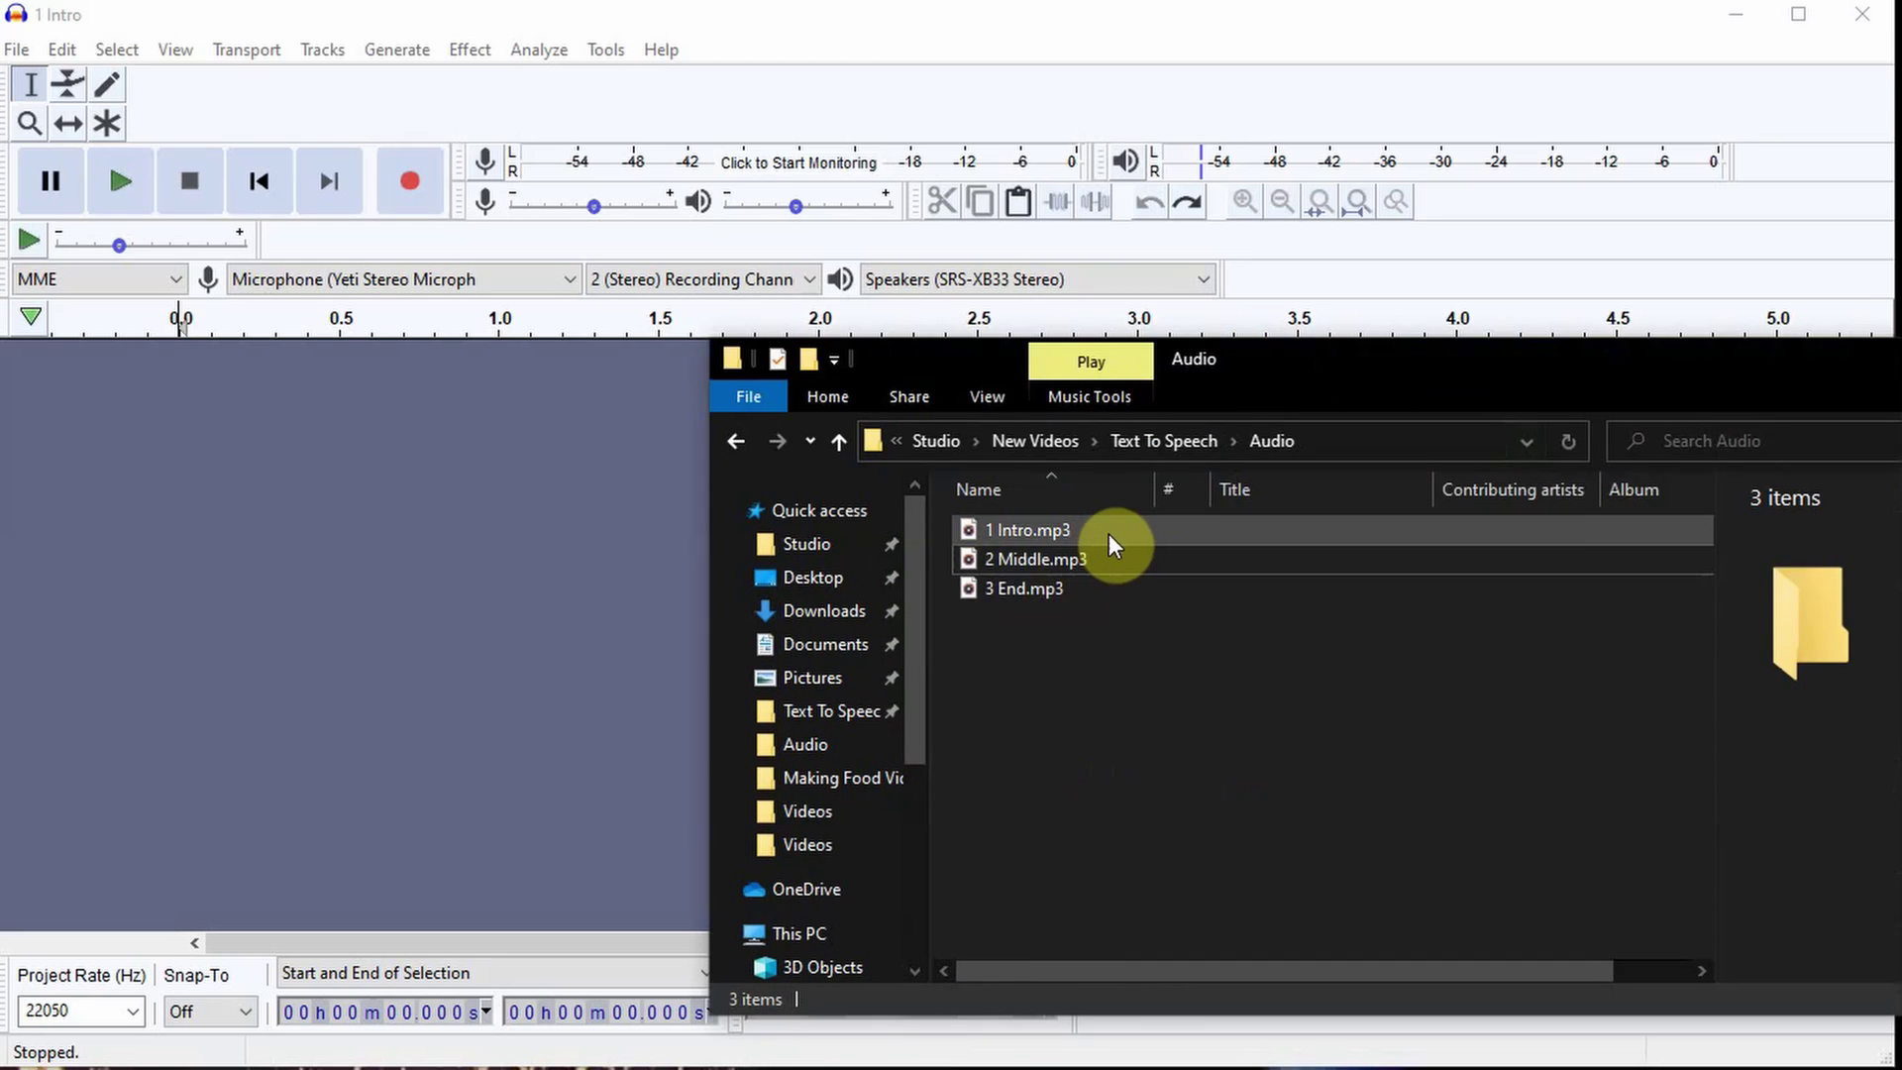
# Step: Drag 1 Intro.mp3, 2 Middle.mp3 and 3 End.mp3 into Audacity as tracks and zoom out
pyautogui.moveTo(1222, 654); pyautogui.dragTo(999, 478)
pyautogui.moveTo(1064, 546); pyautogui.dragTo(503, 567)
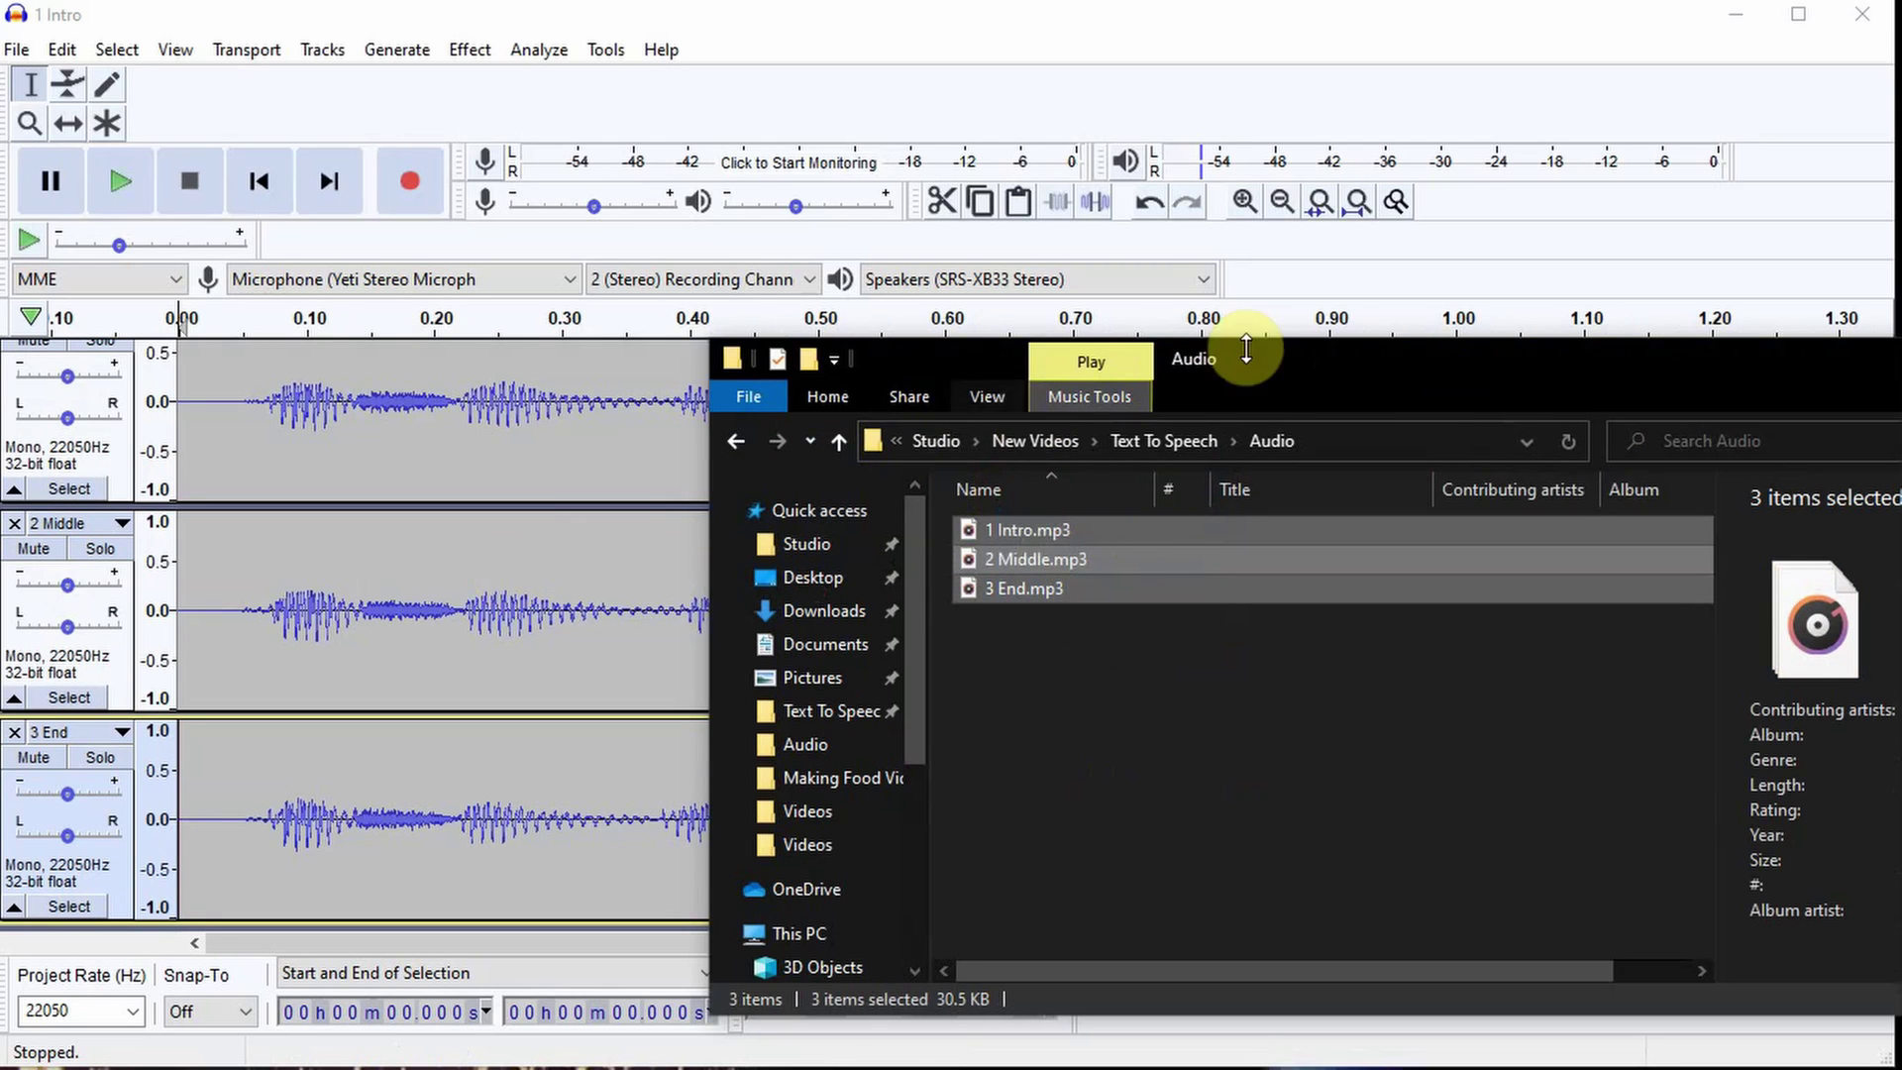
pyautogui.moveTo(1244, 356); pyautogui.dragTo(1345, 686)
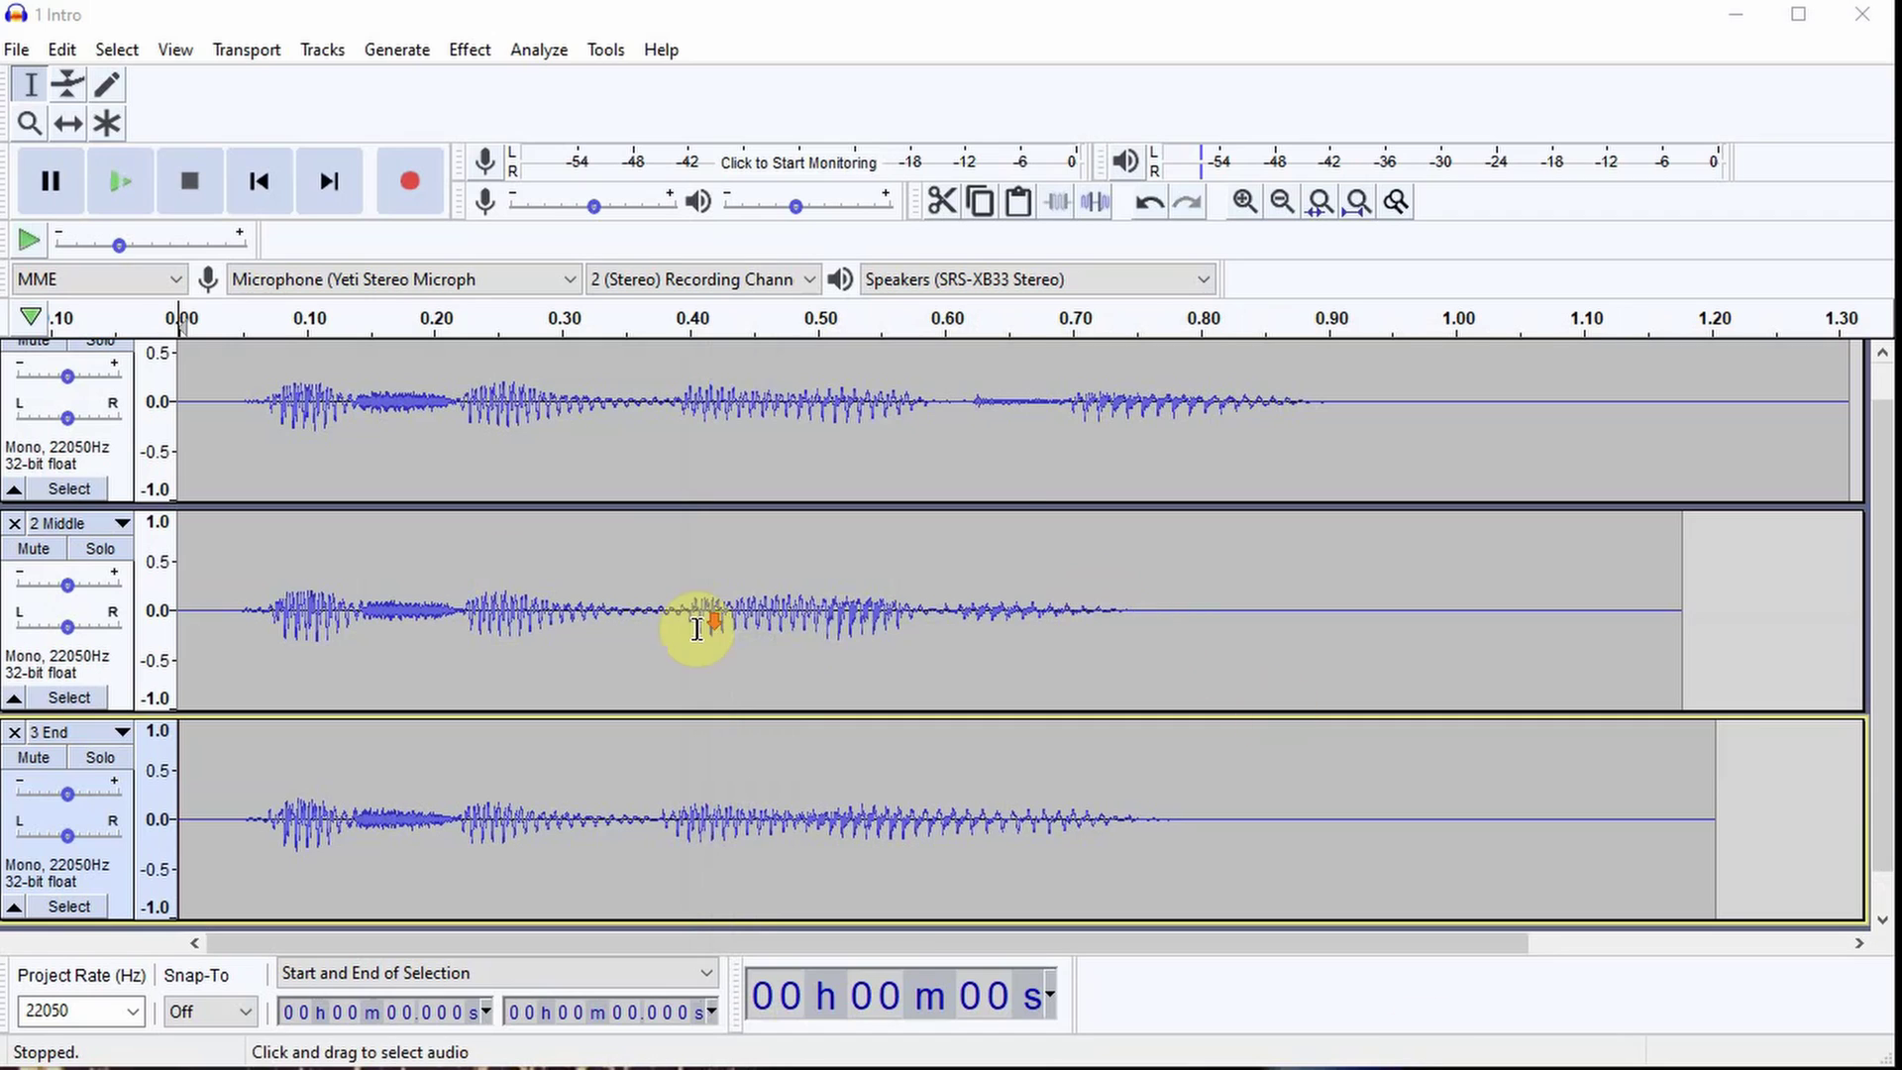
pyautogui.hotkey('ctrl', '3')
pyautogui.hotkey('ctrl', '3')
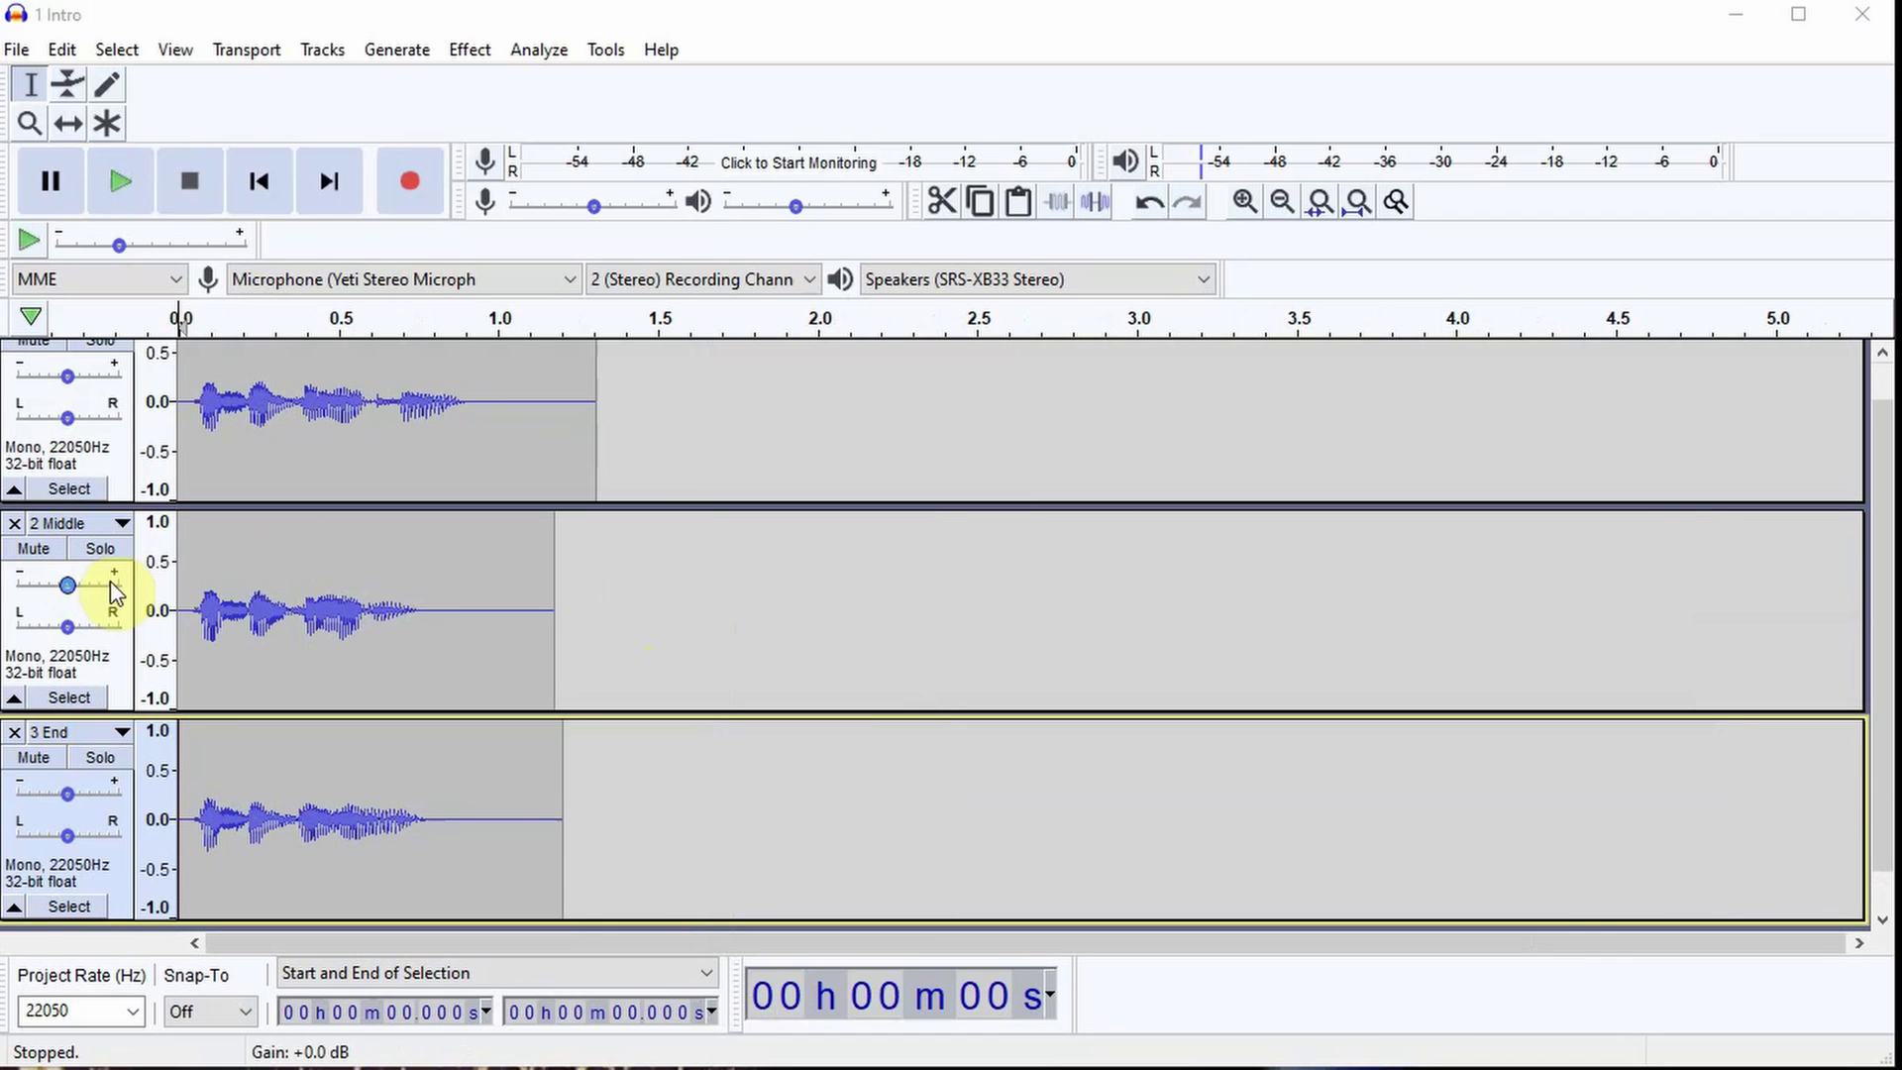
pyautogui.scroll(1, 115, 594)
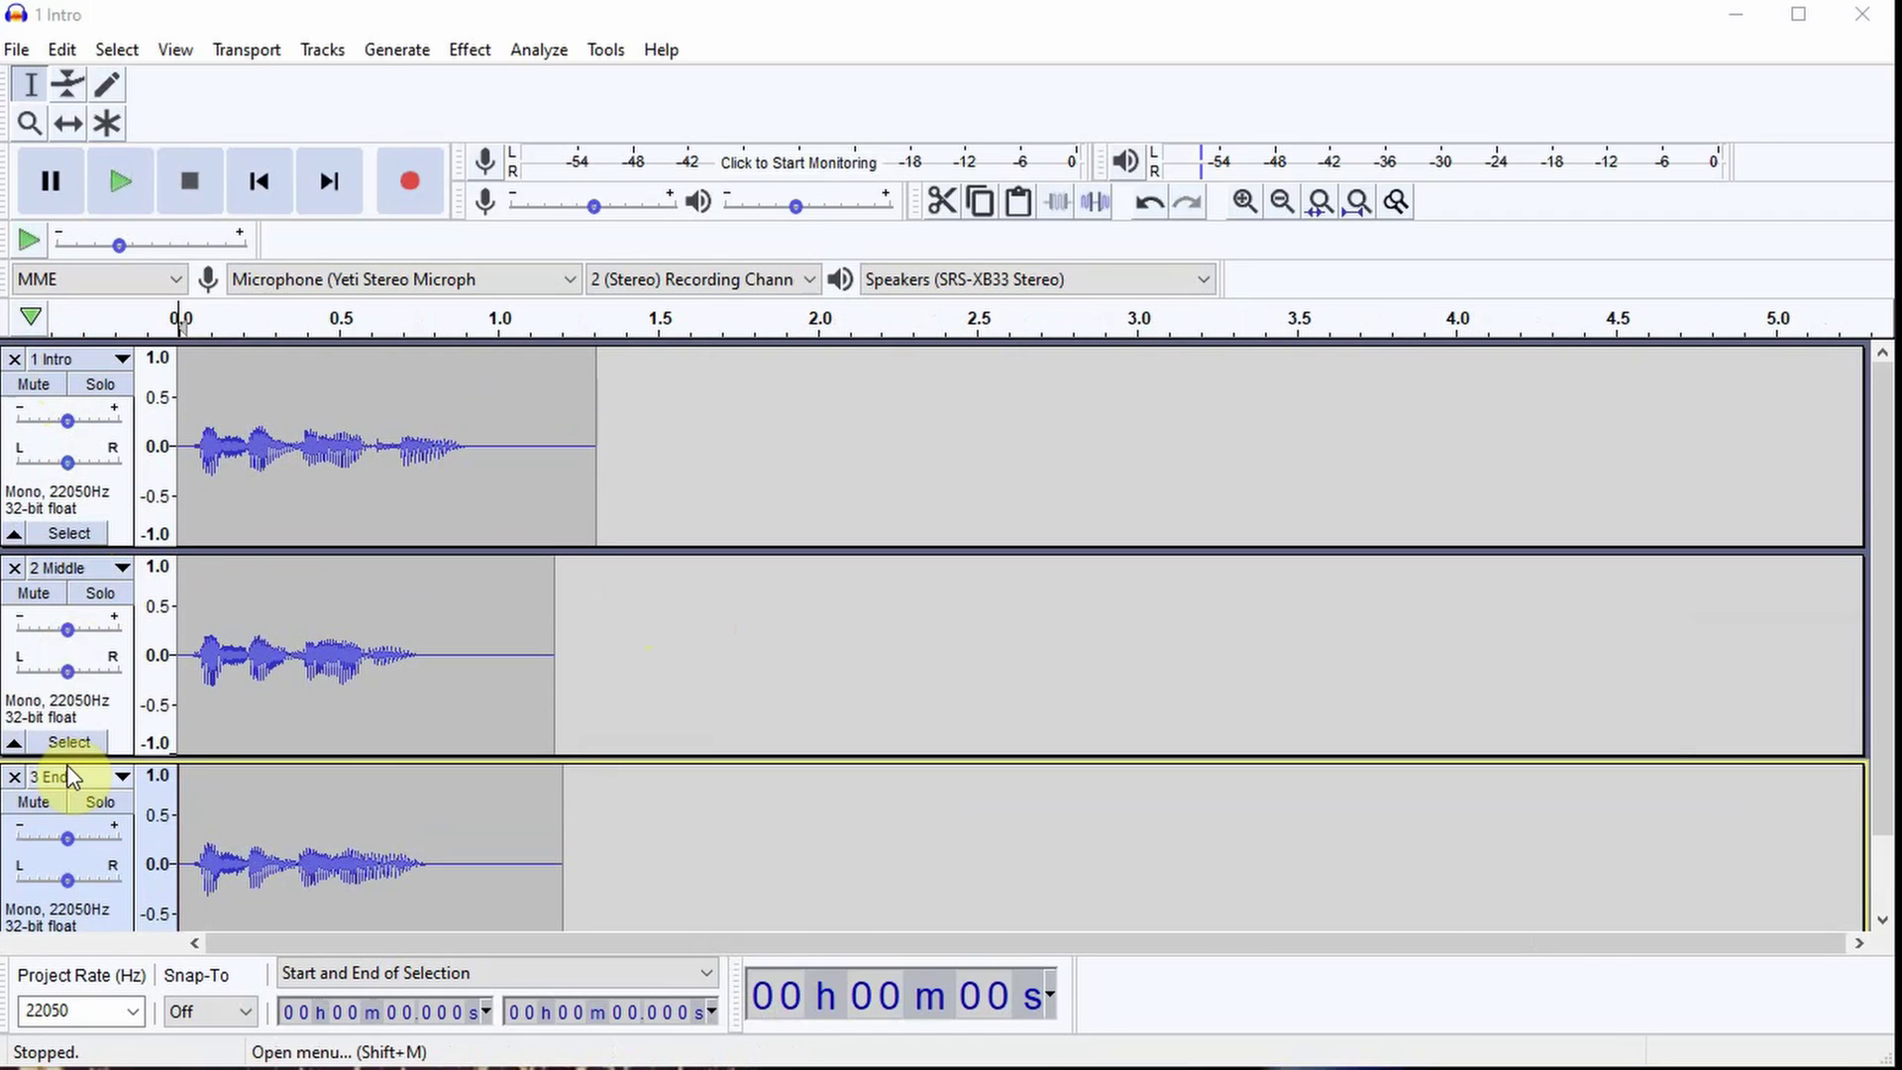
# Step: Cut the 2 Middle clip and paste it at 1.0 s in the 1 Intro track
pyautogui.moveTo(421, 661); pyautogui.dragTo(119, 624)
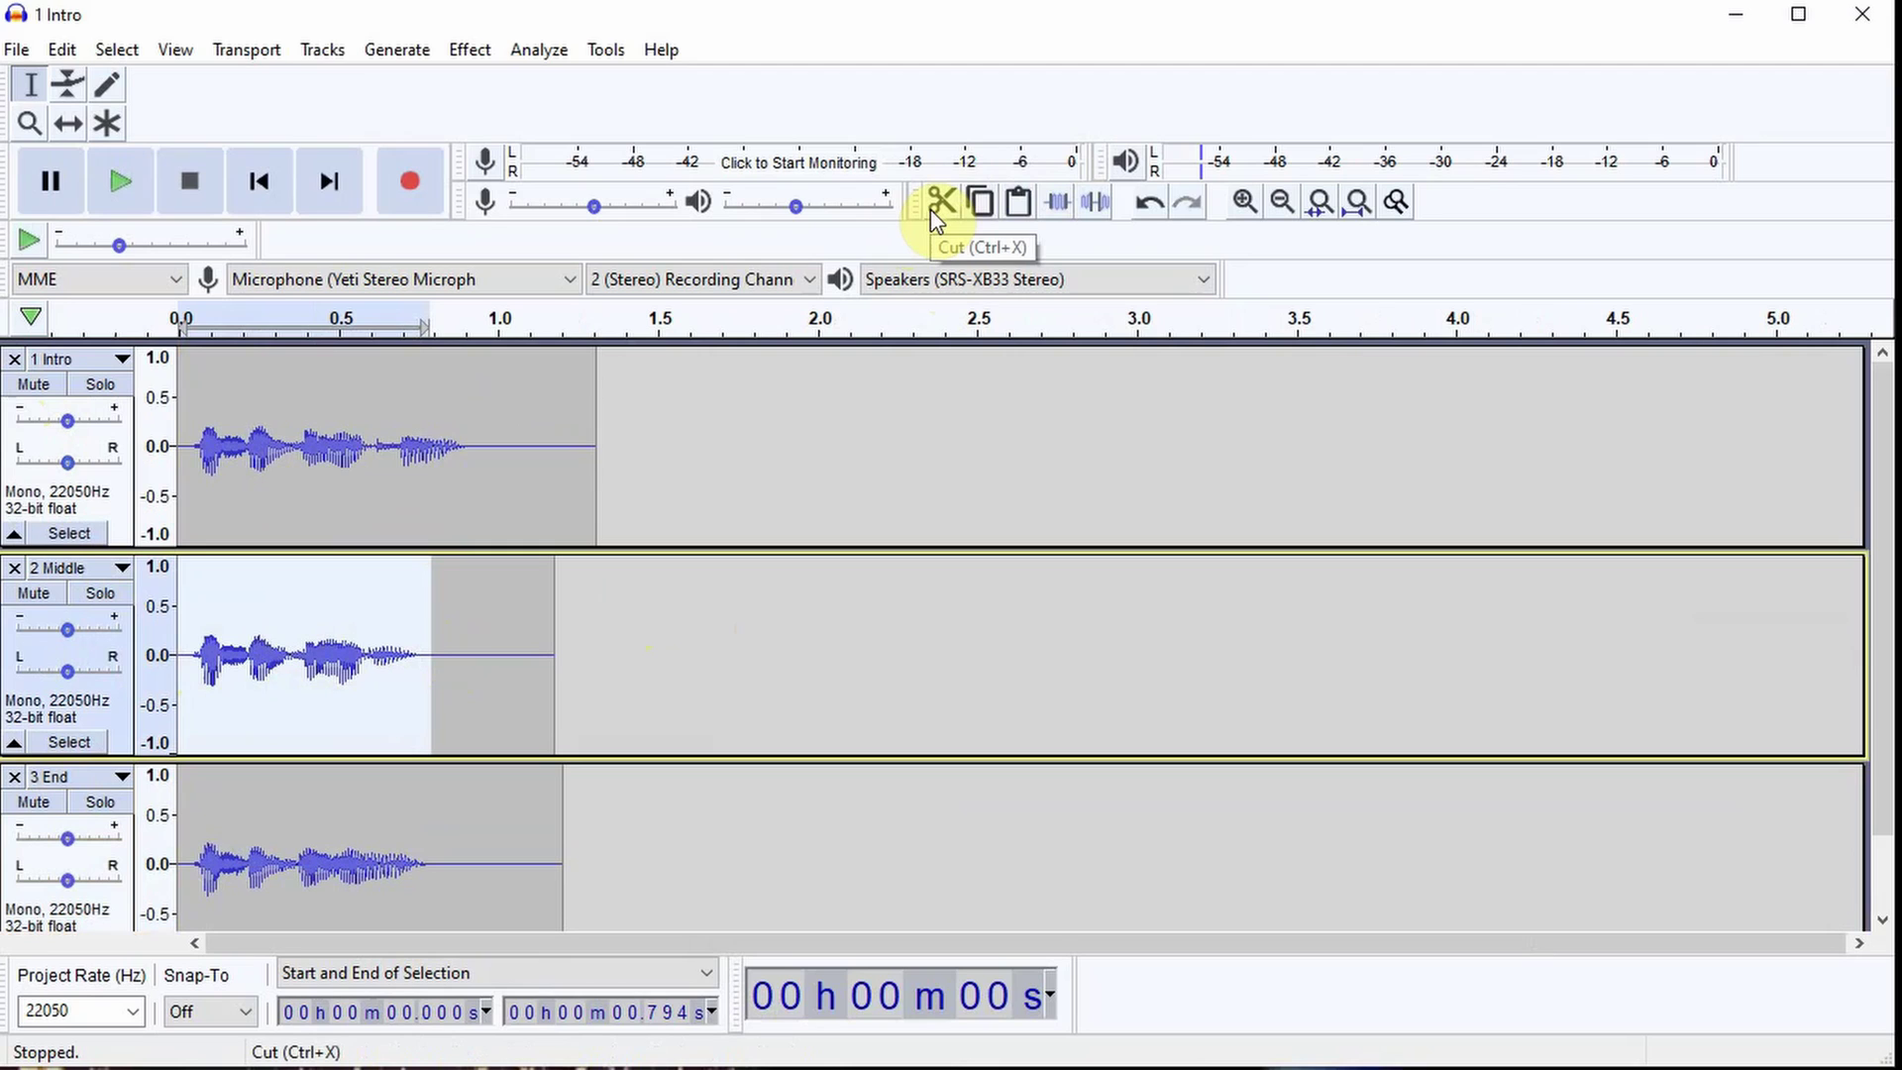
pyautogui.hotkey('ctrl', 'x')
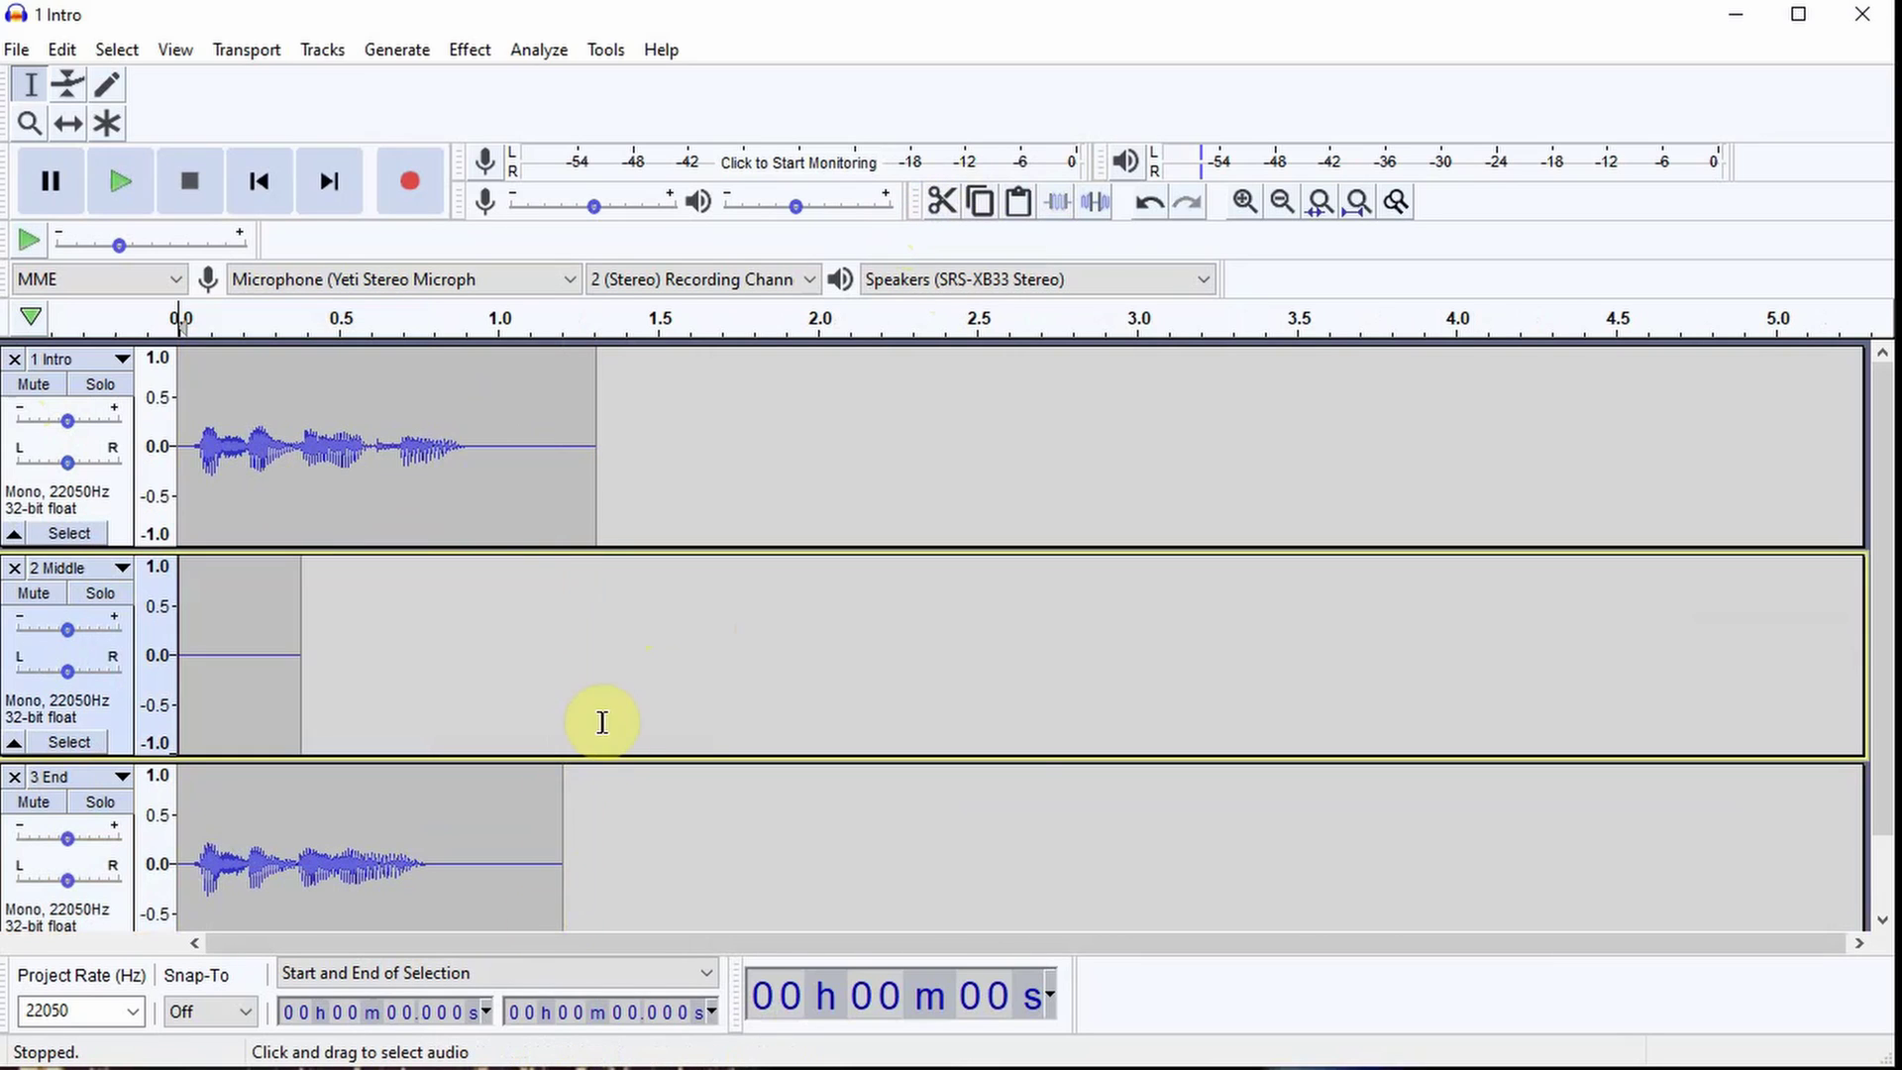
pyautogui.click(496, 451)
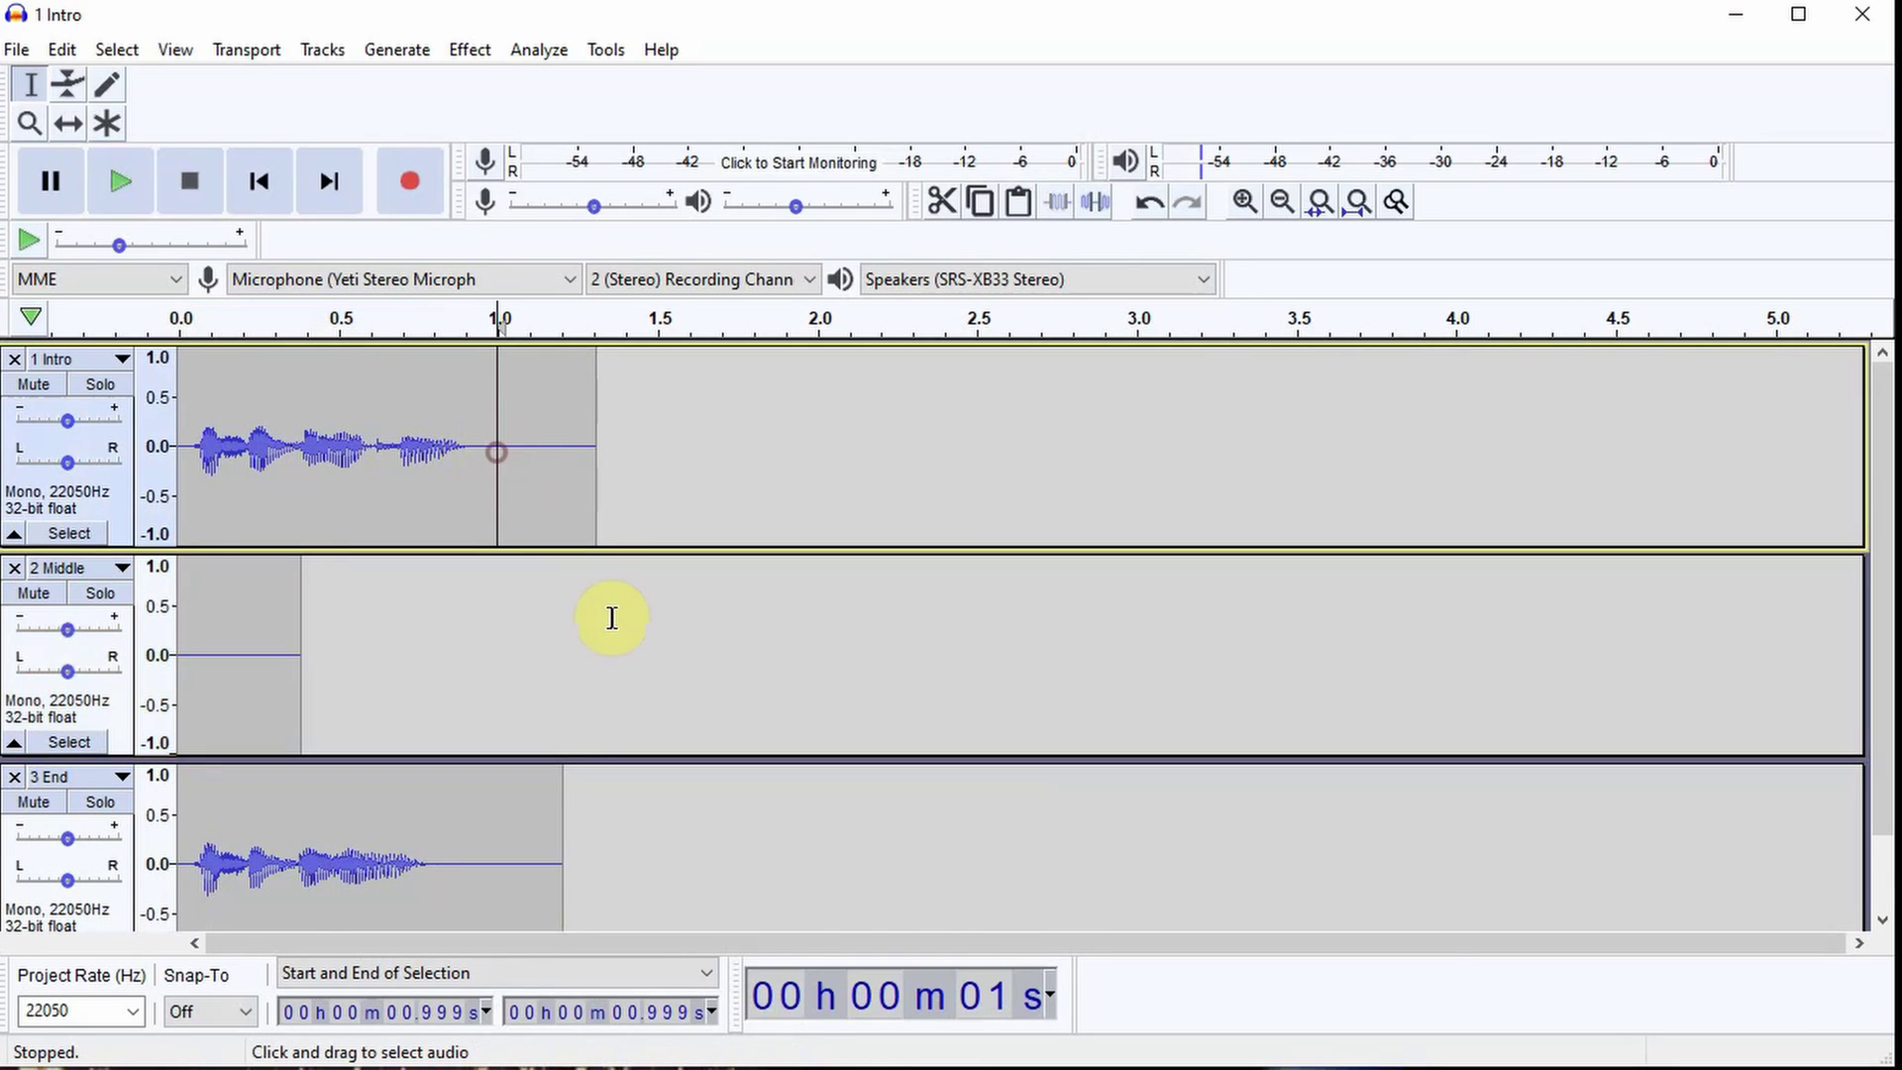
pyautogui.hotkey('ctrl', 'v')
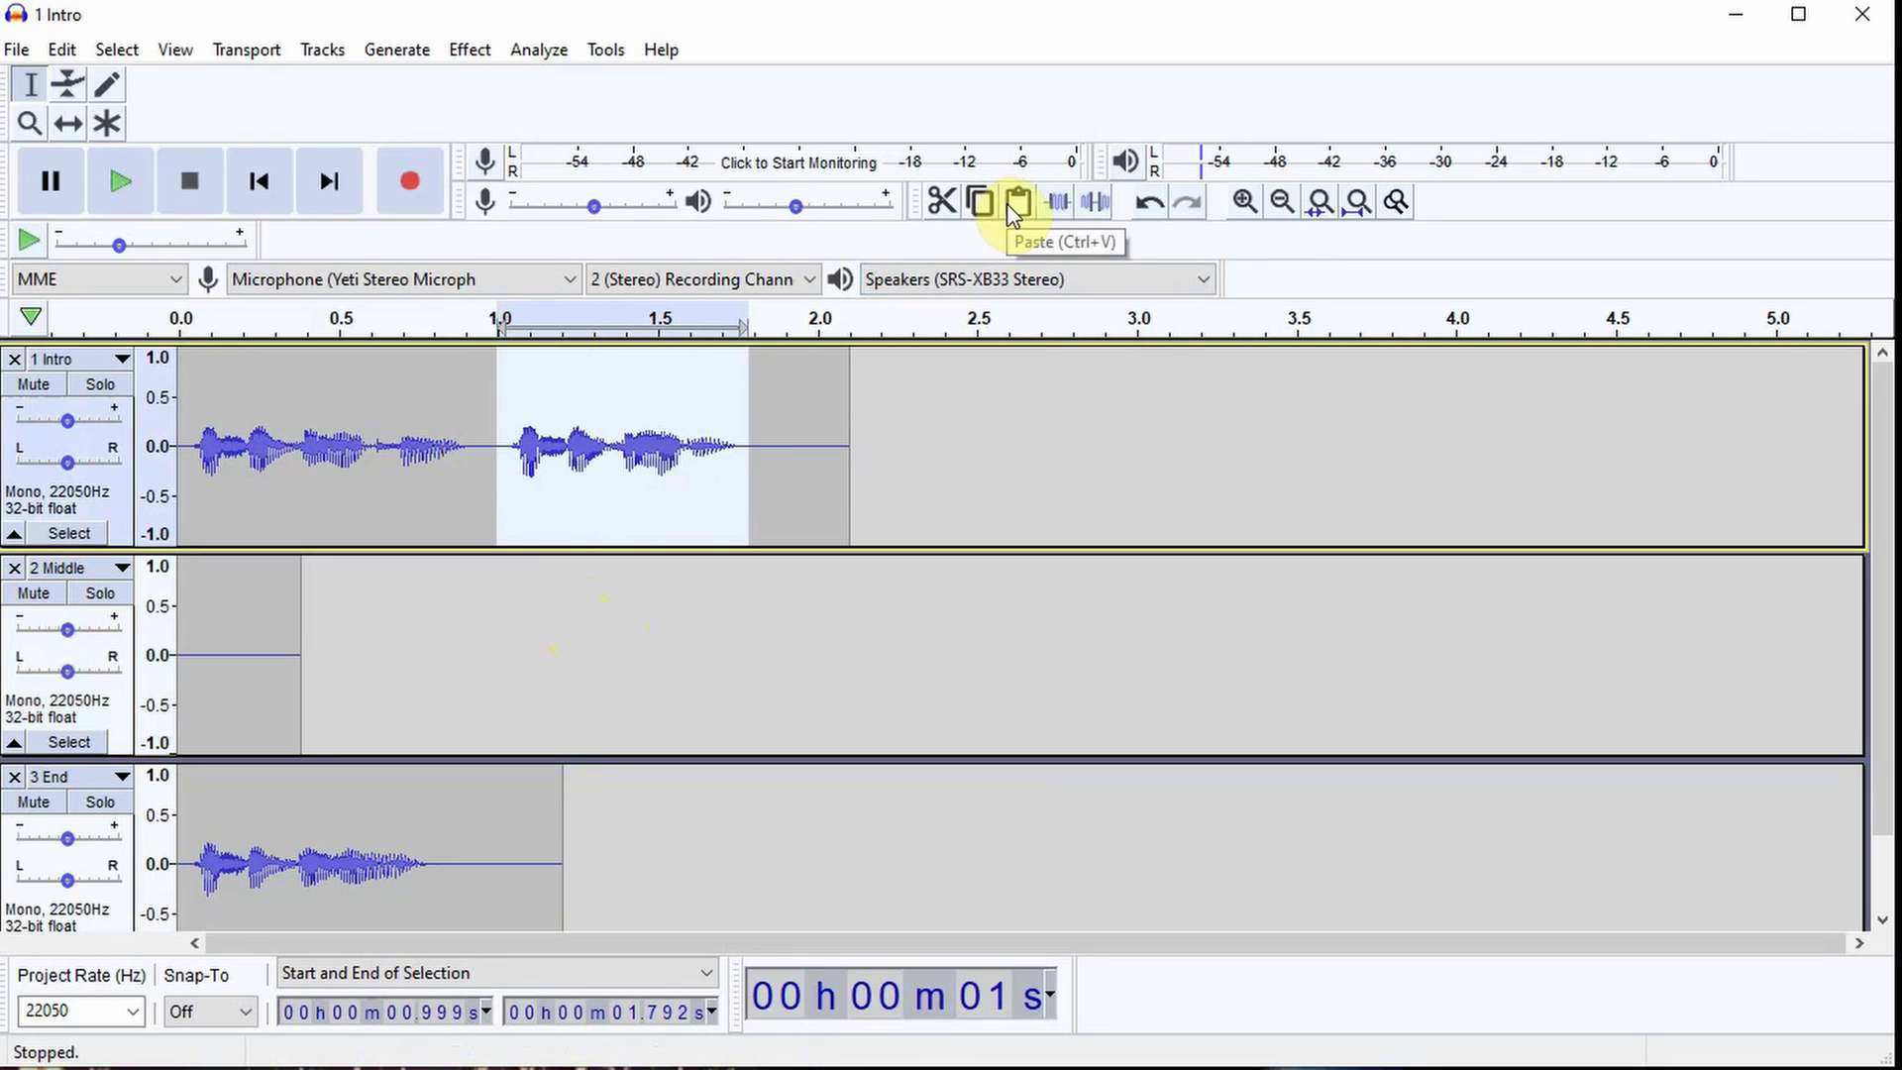
# Step: Cut the 3 End clip and paste it after the joined audio in 1 Intro
pyautogui.moveTo(453, 861); pyautogui.dragTo(145, 828)
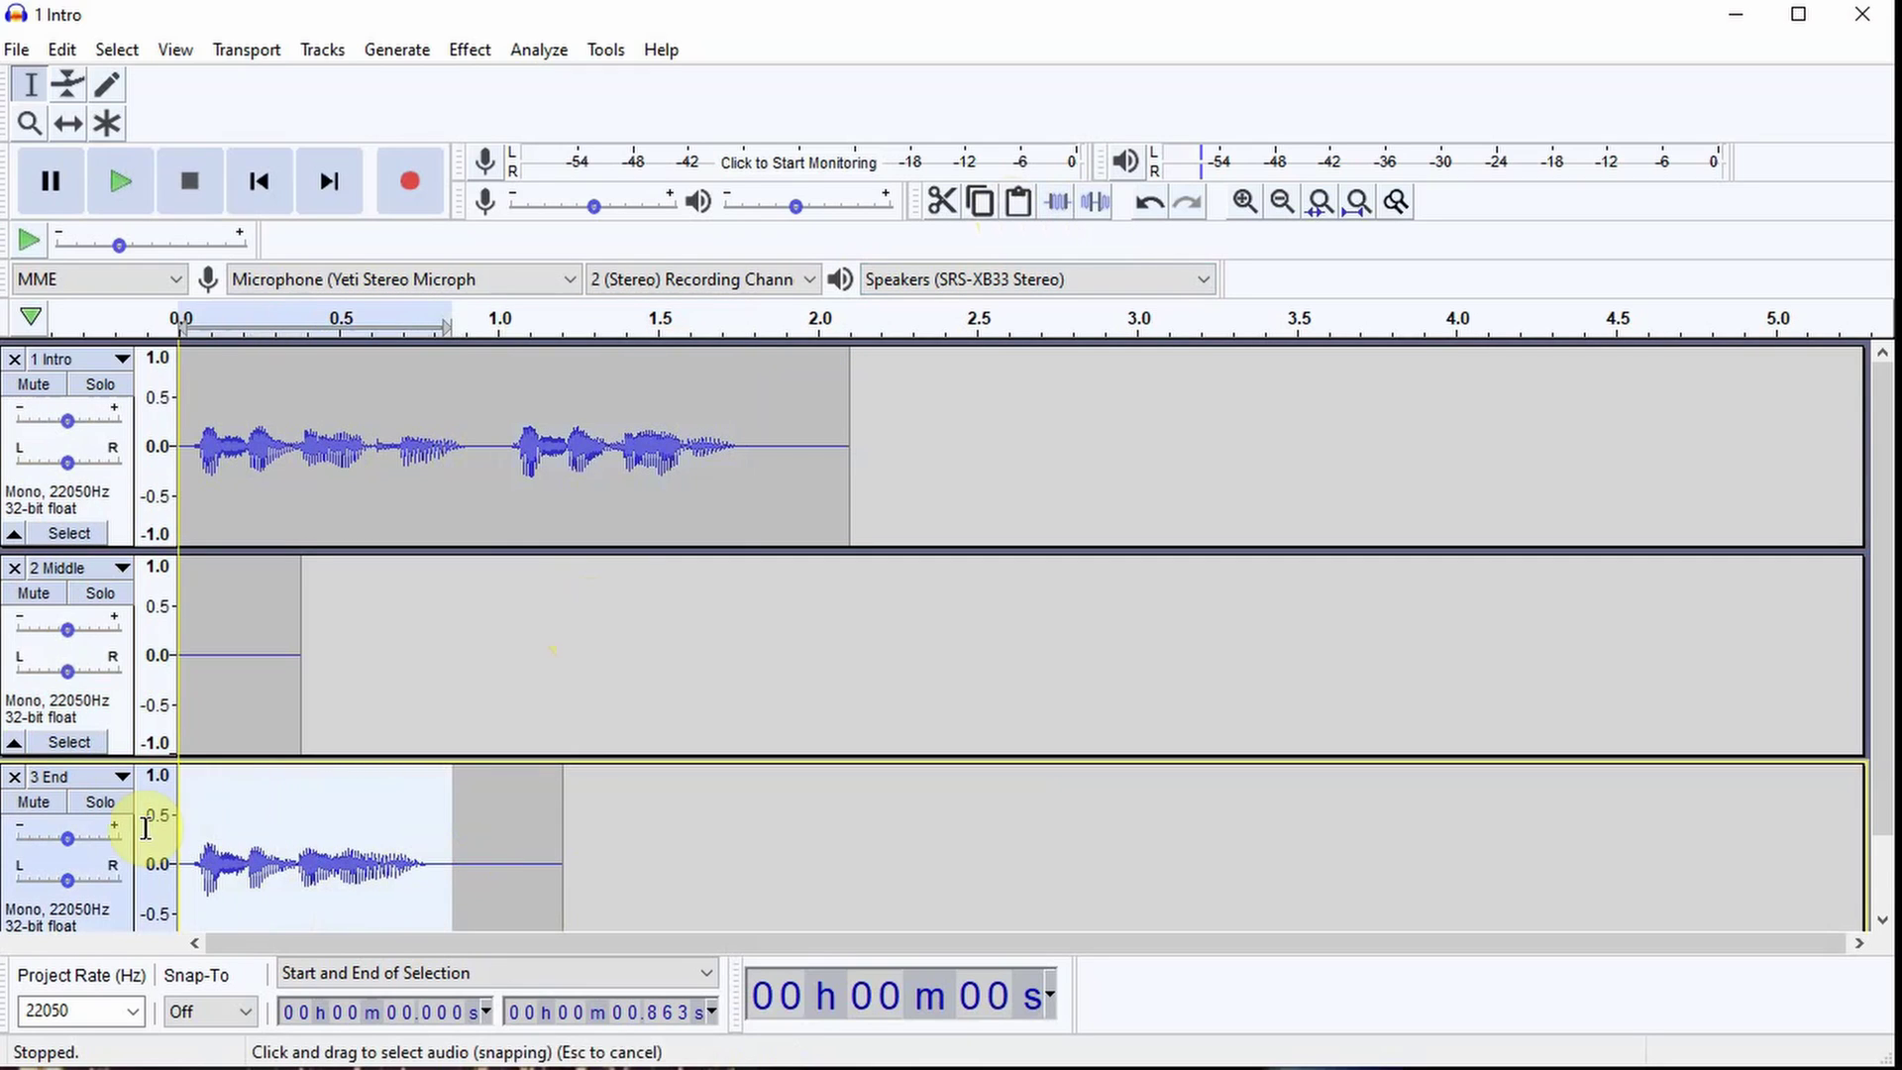
pyautogui.scroll(-1, 138, 832)
pyautogui.hotkey('ctrl', 'x')
pyautogui.scroll(1, 624, 522)
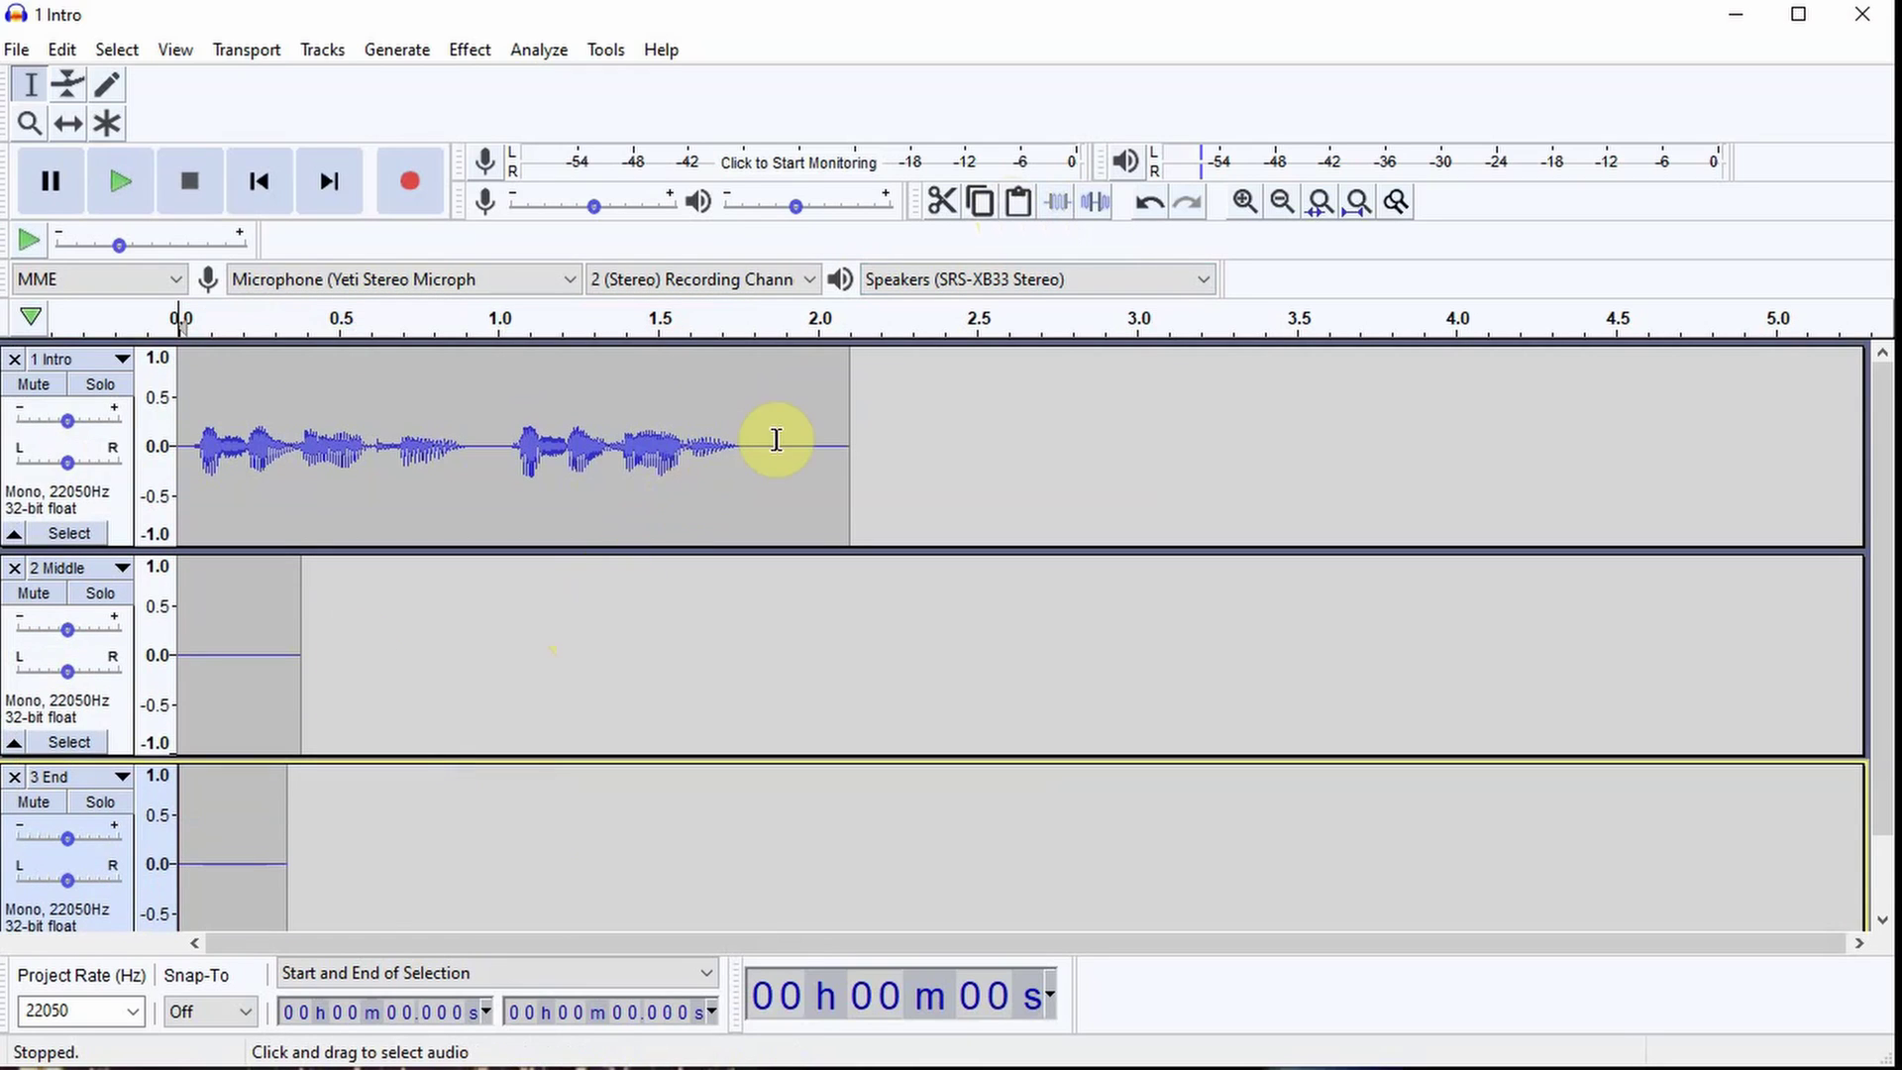
pyautogui.click(780, 439)
pyautogui.hotkey('ctrl', 'v')
# Step: Mute the emptied 2 Middle and 3 End tracks and play the combined track from the start
pyautogui.click(34, 592)
pyautogui.click(37, 804)
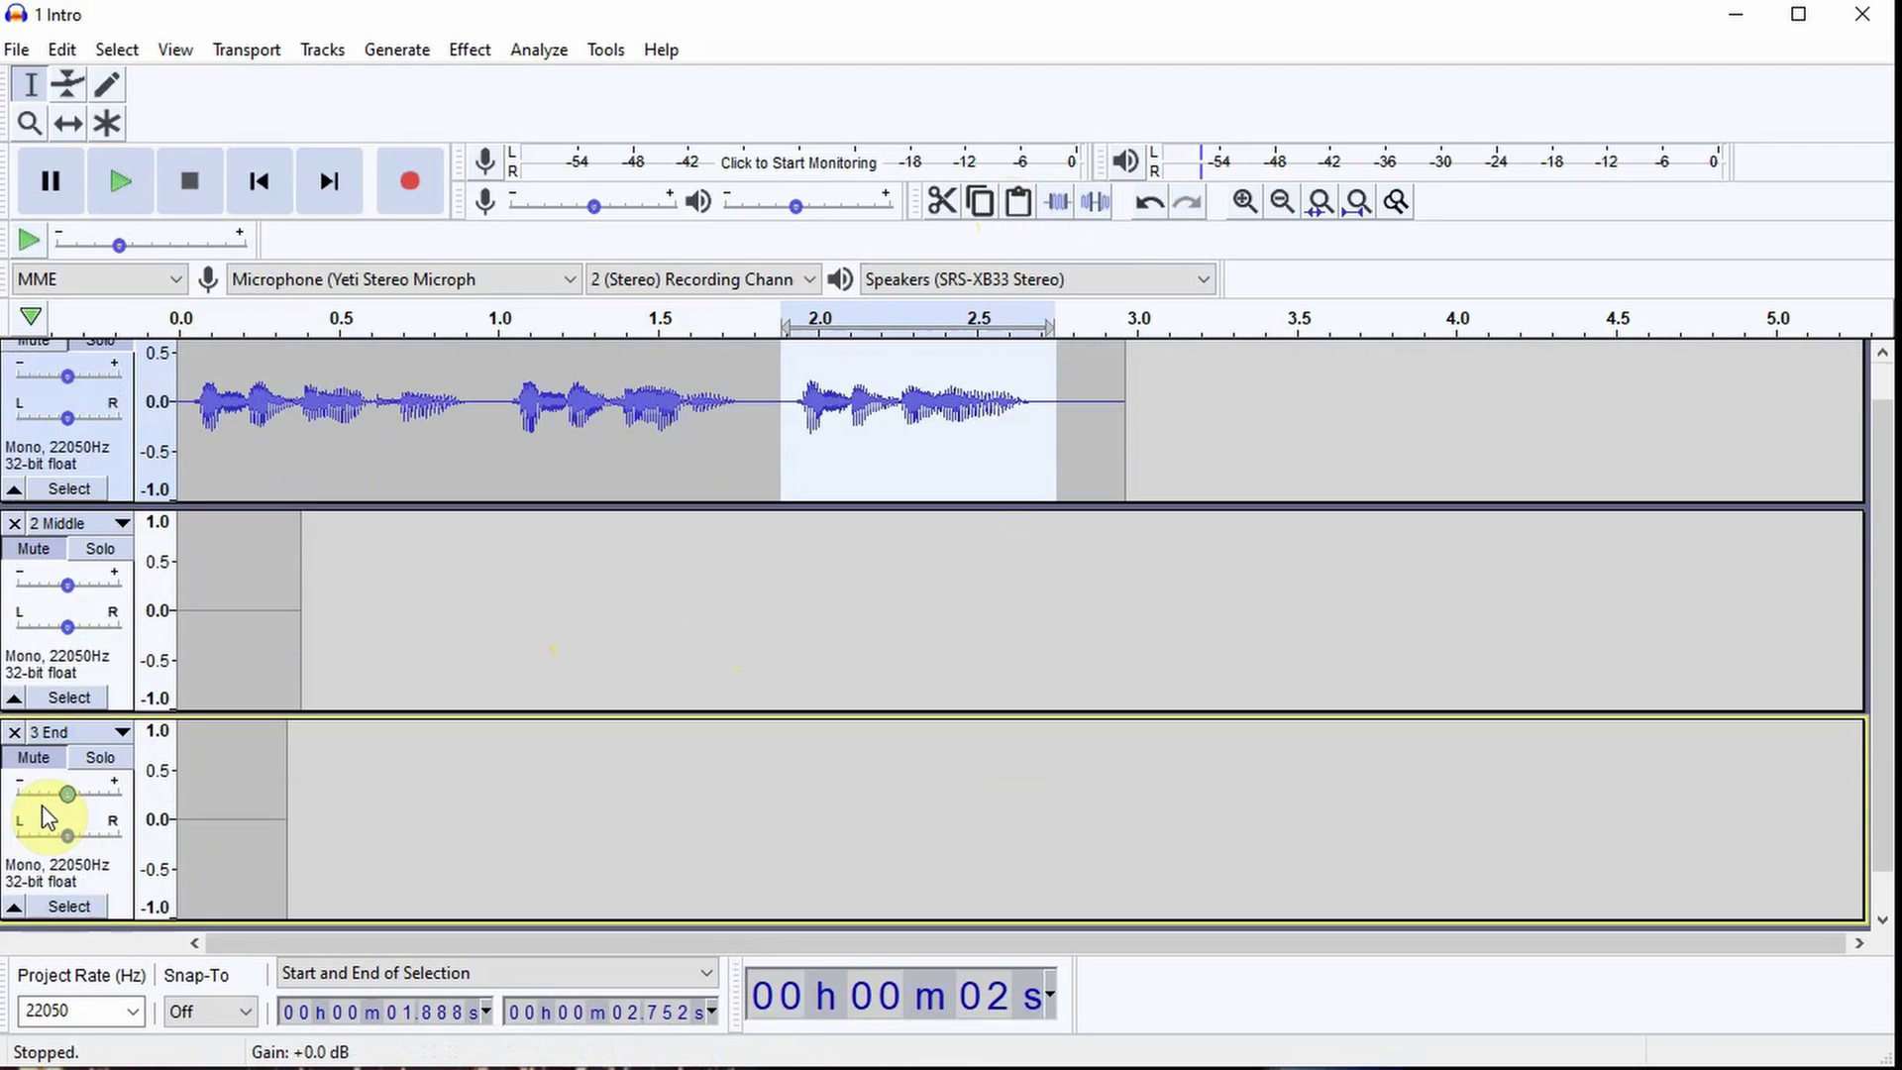
pyautogui.press('space')
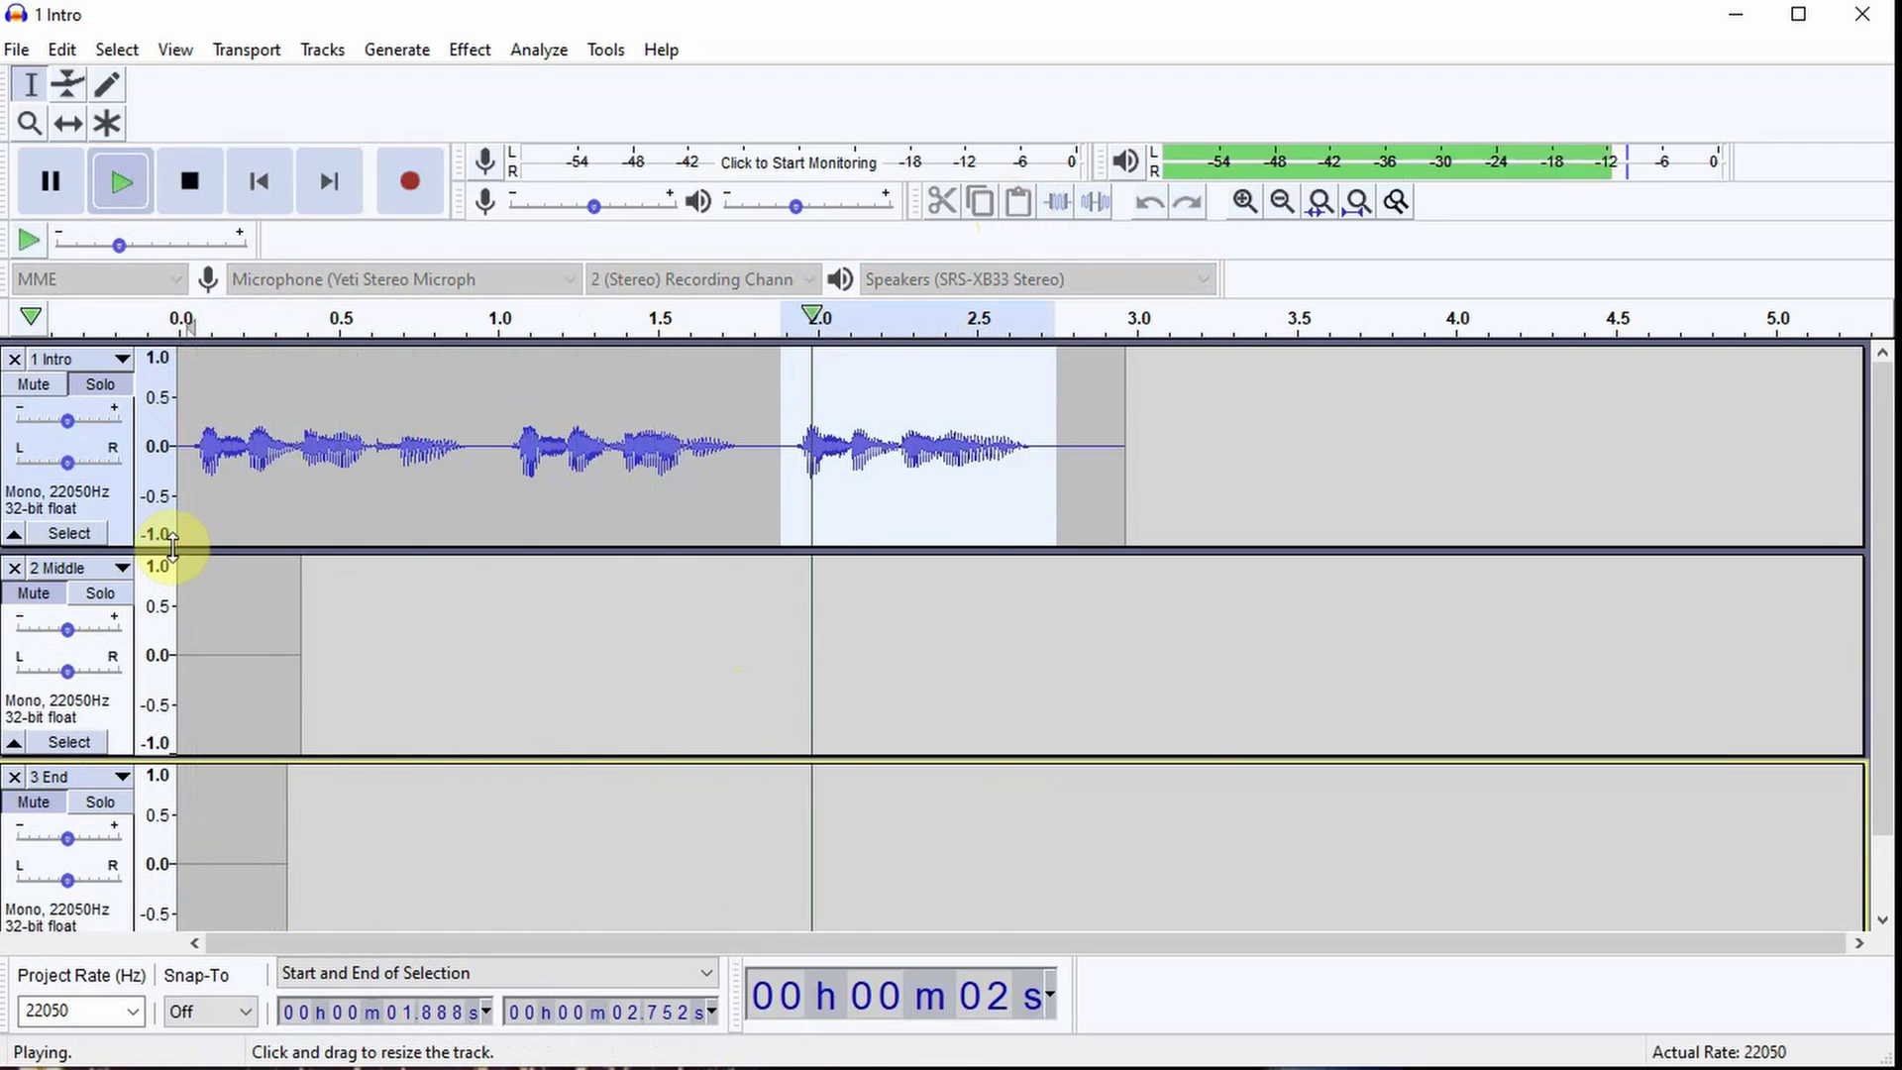
pyautogui.click(57, 674)
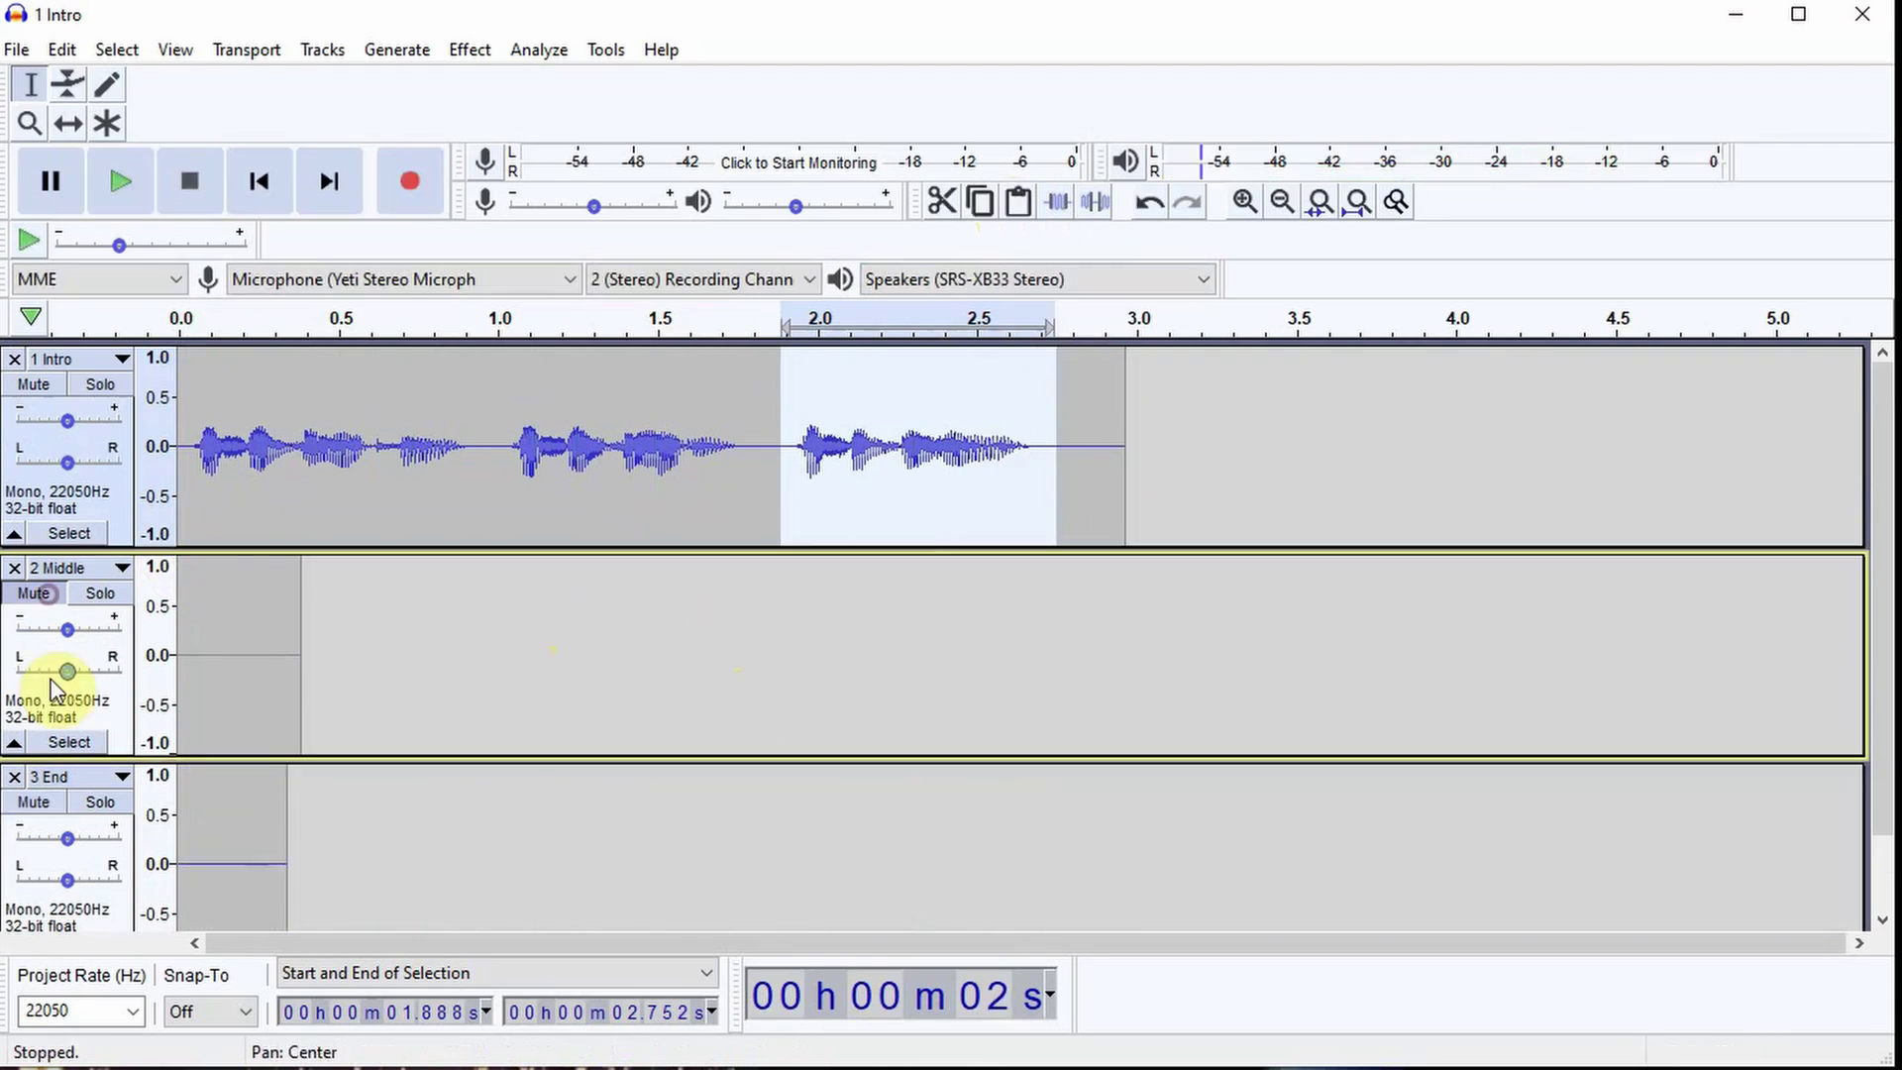
pyautogui.click(34, 802)
pyautogui.scroll(1, 297, 396)
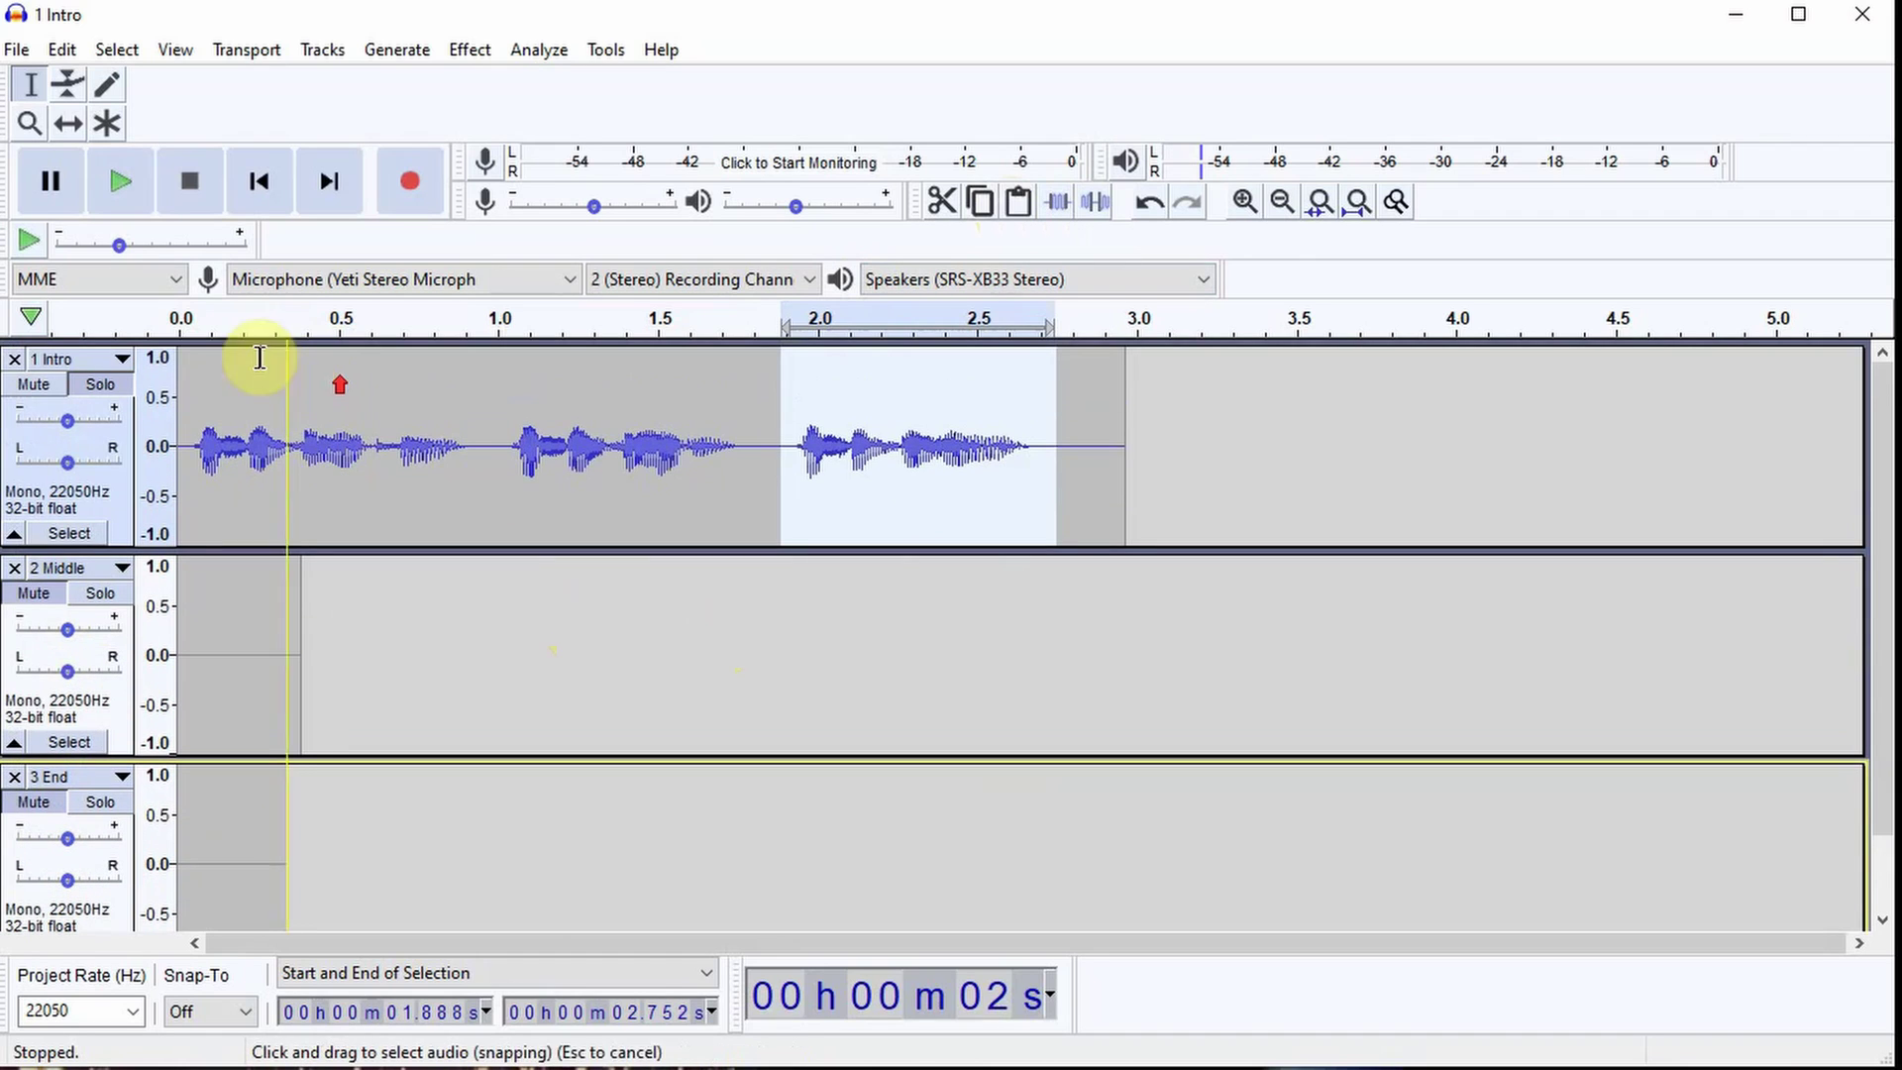
pyautogui.click(188, 318)
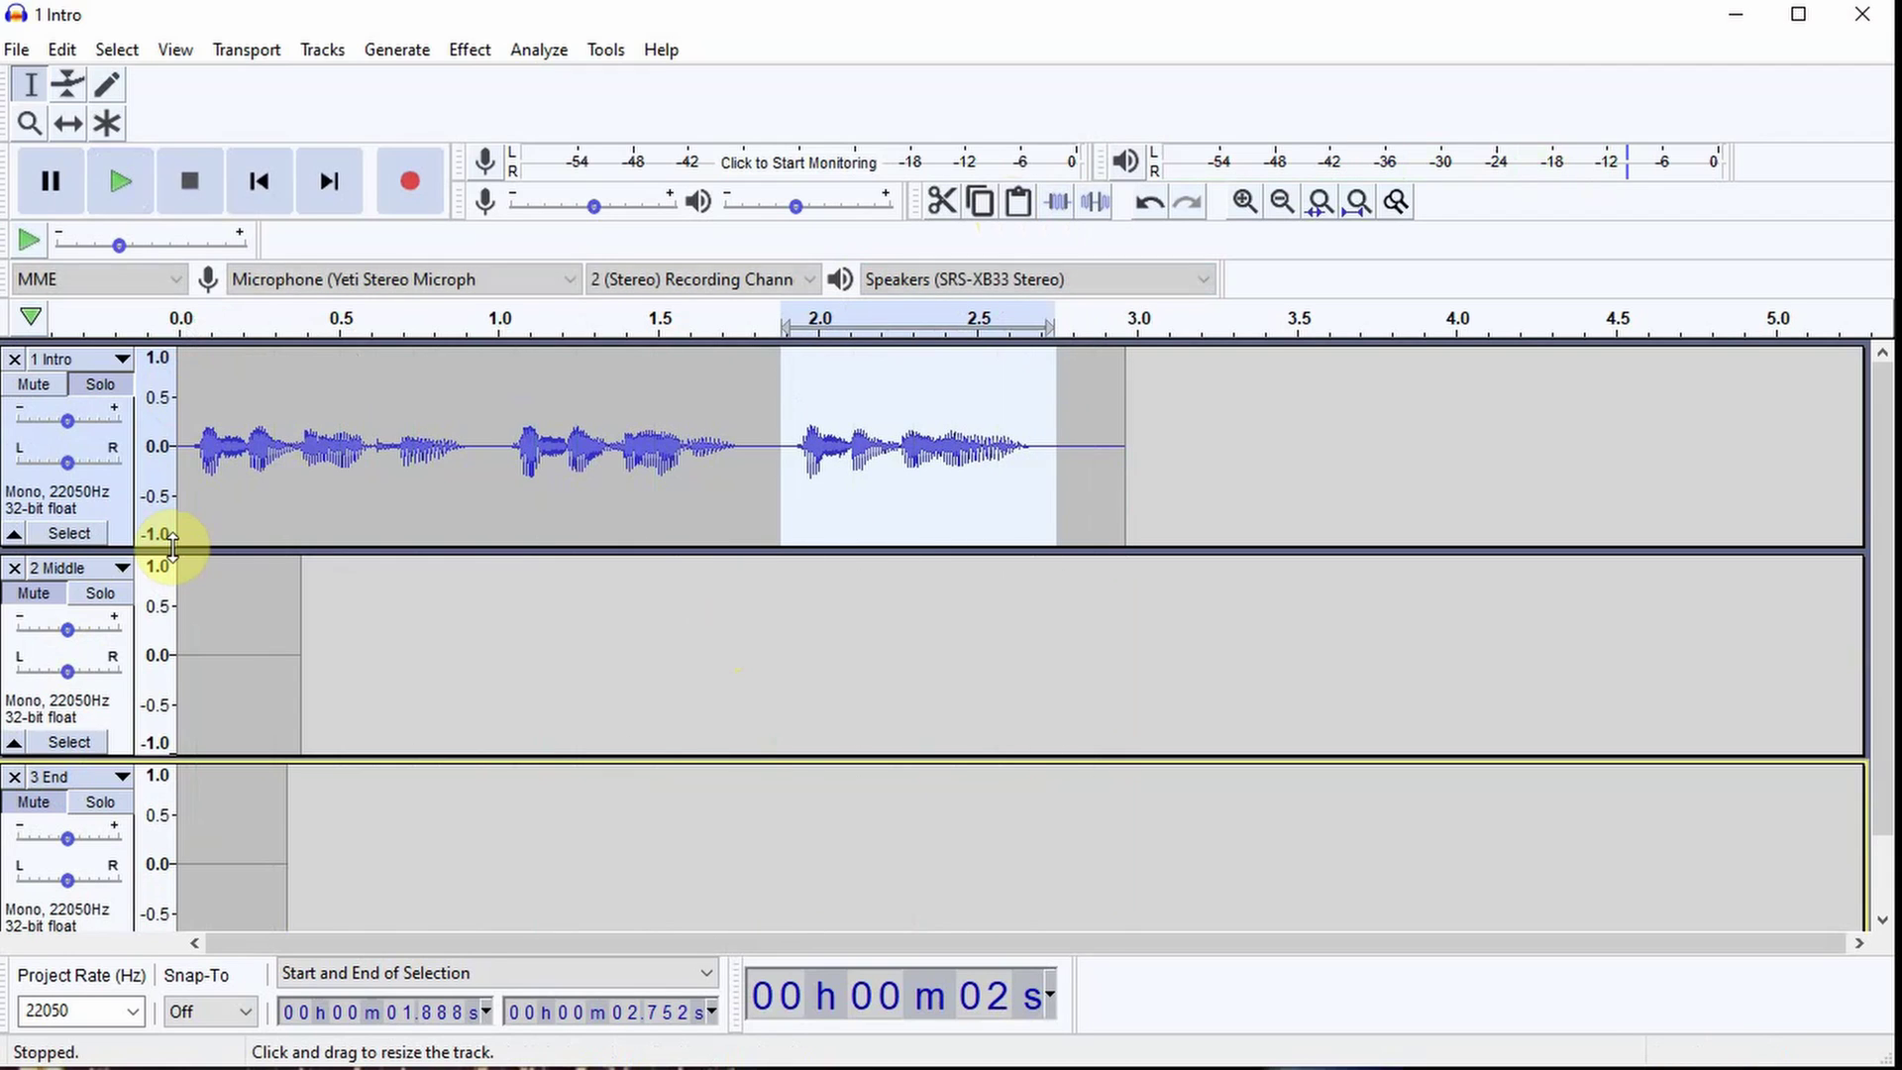
# Step: Bring up the MP3 export dialog for '1 Intro.mp3' (Standard 170-210 kbps) and select its file name
pyautogui.click(33, 48)
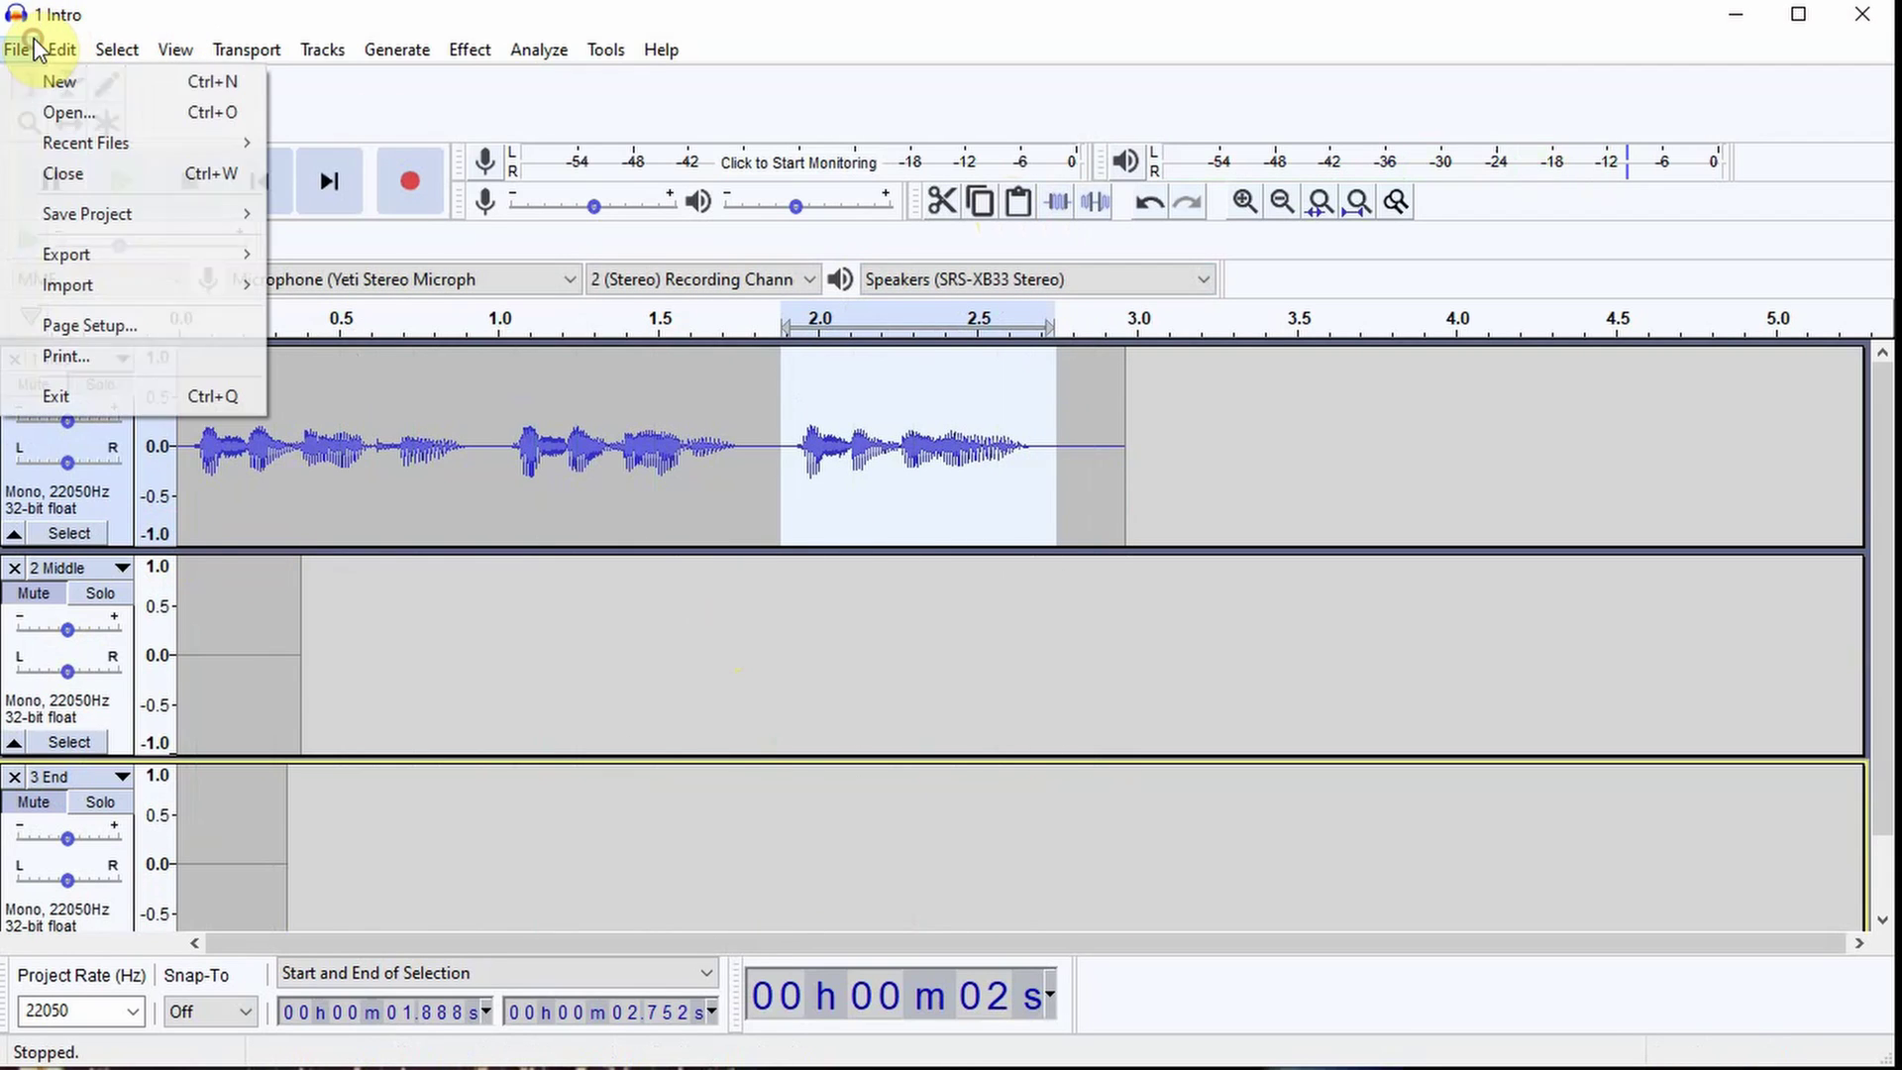
pyautogui.moveTo(177, 260)
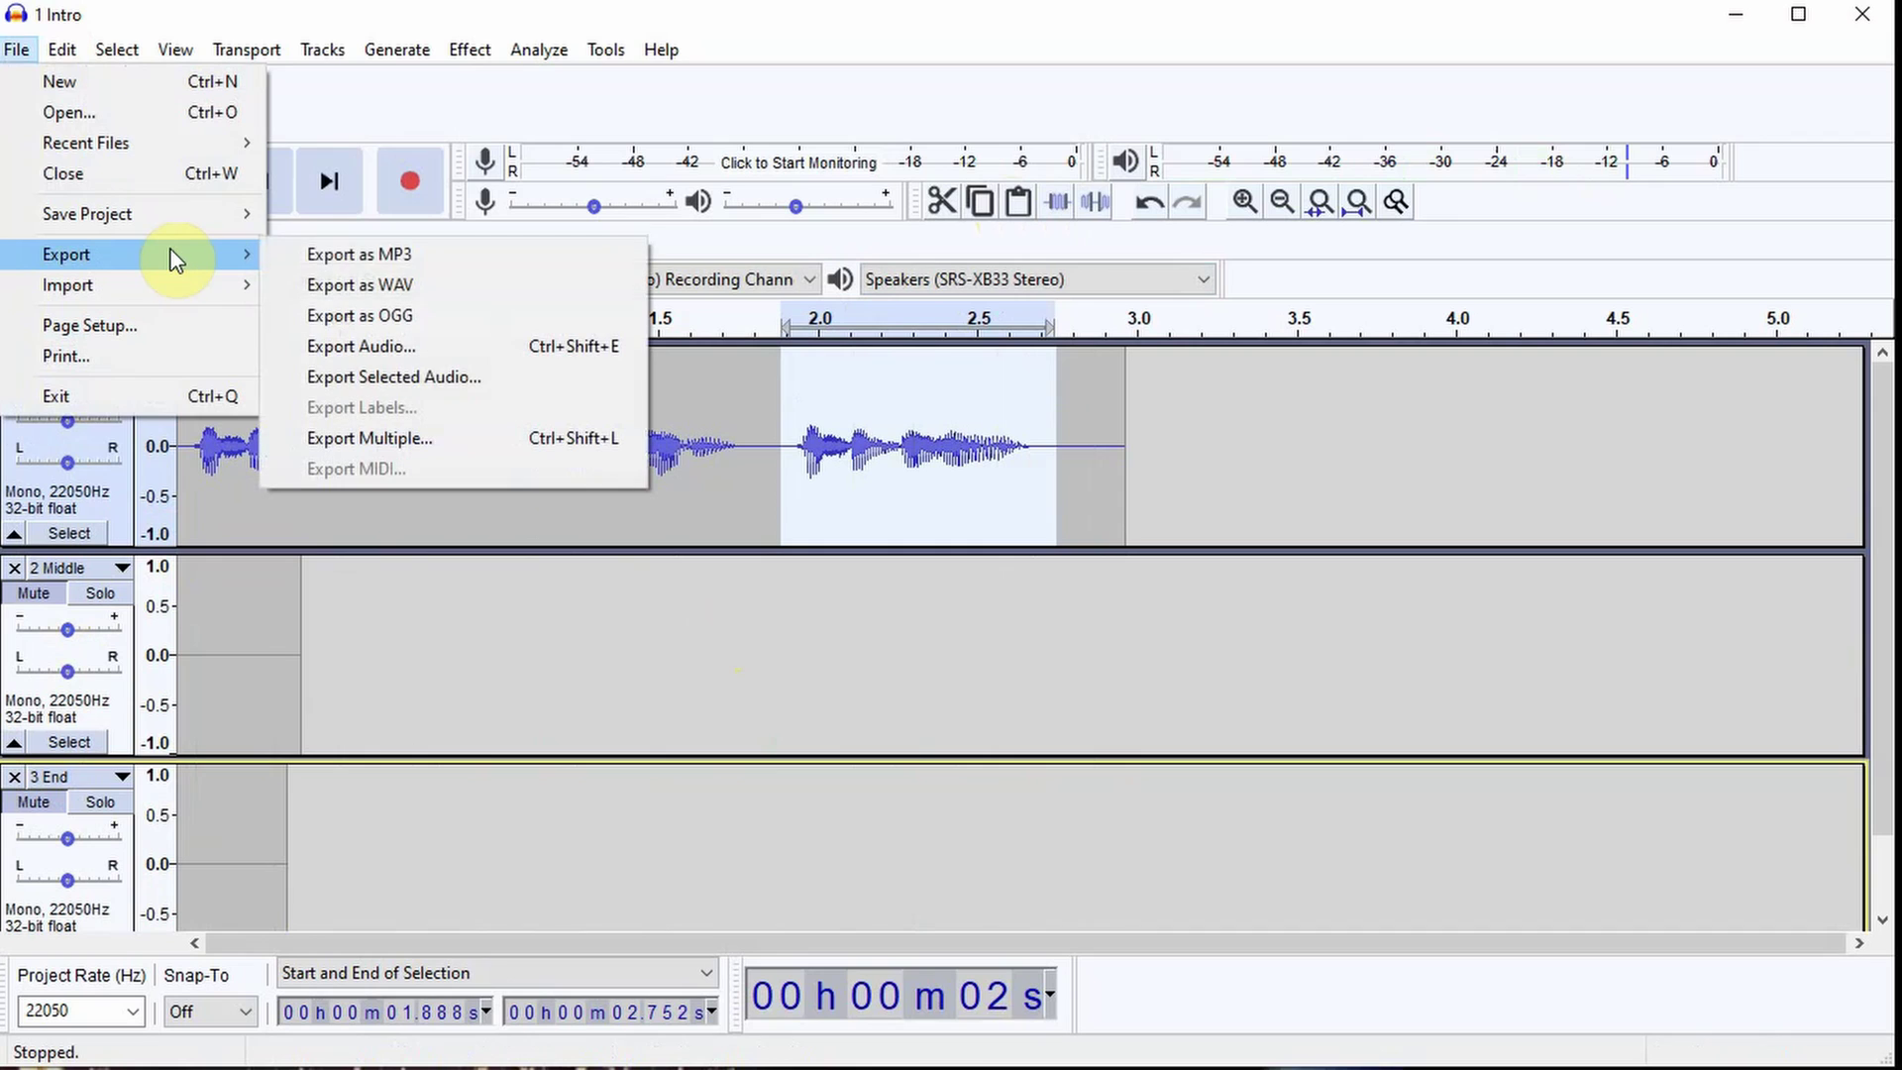
pyautogui.click(302, 255)
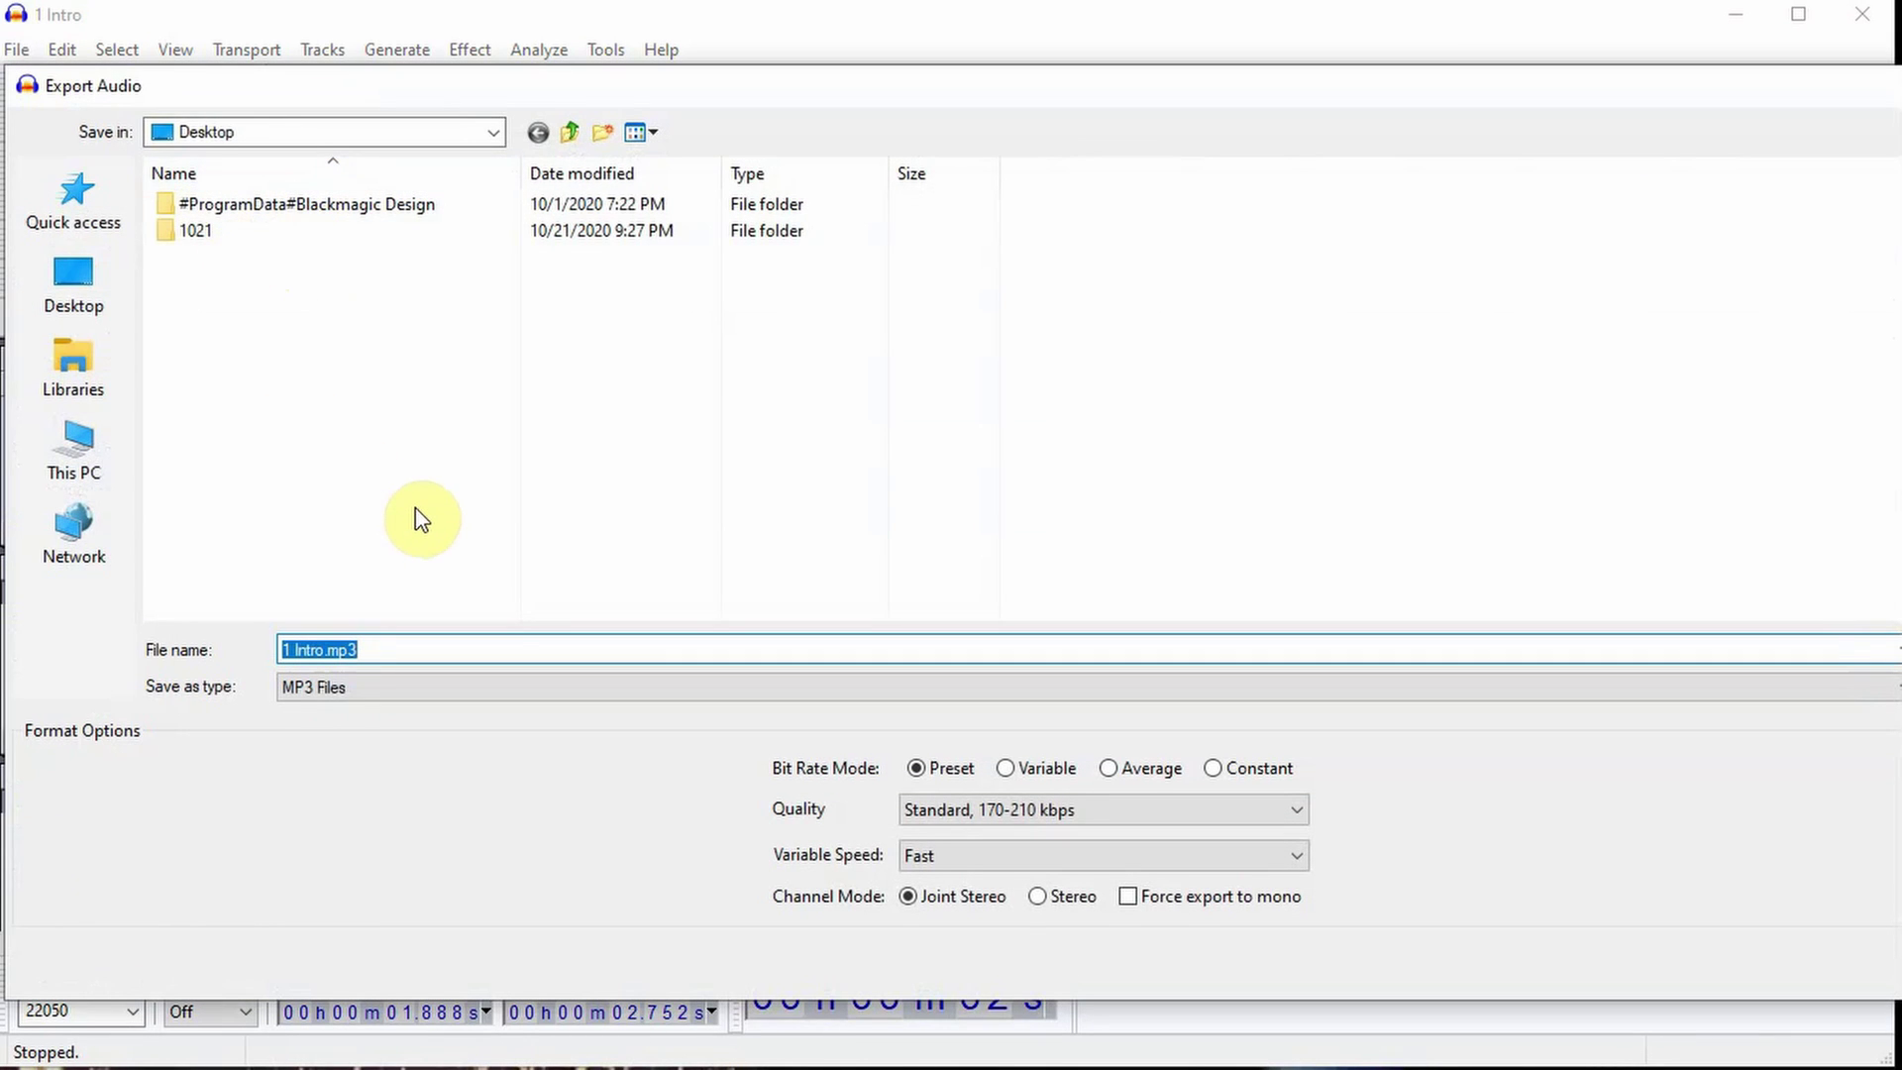
pyautogui.press('Home')
pyautogui.hotkey('shift', 'Right')
pyautogui.hotkey('shift', 'Right')
pyautogui.hotkey('shift', 'Right')
pyautogui.hotkey('shift', 'Right')
pyautogui.hotkey('shift', 'Right')
pyautogui.hotkey('shift', 'Right')
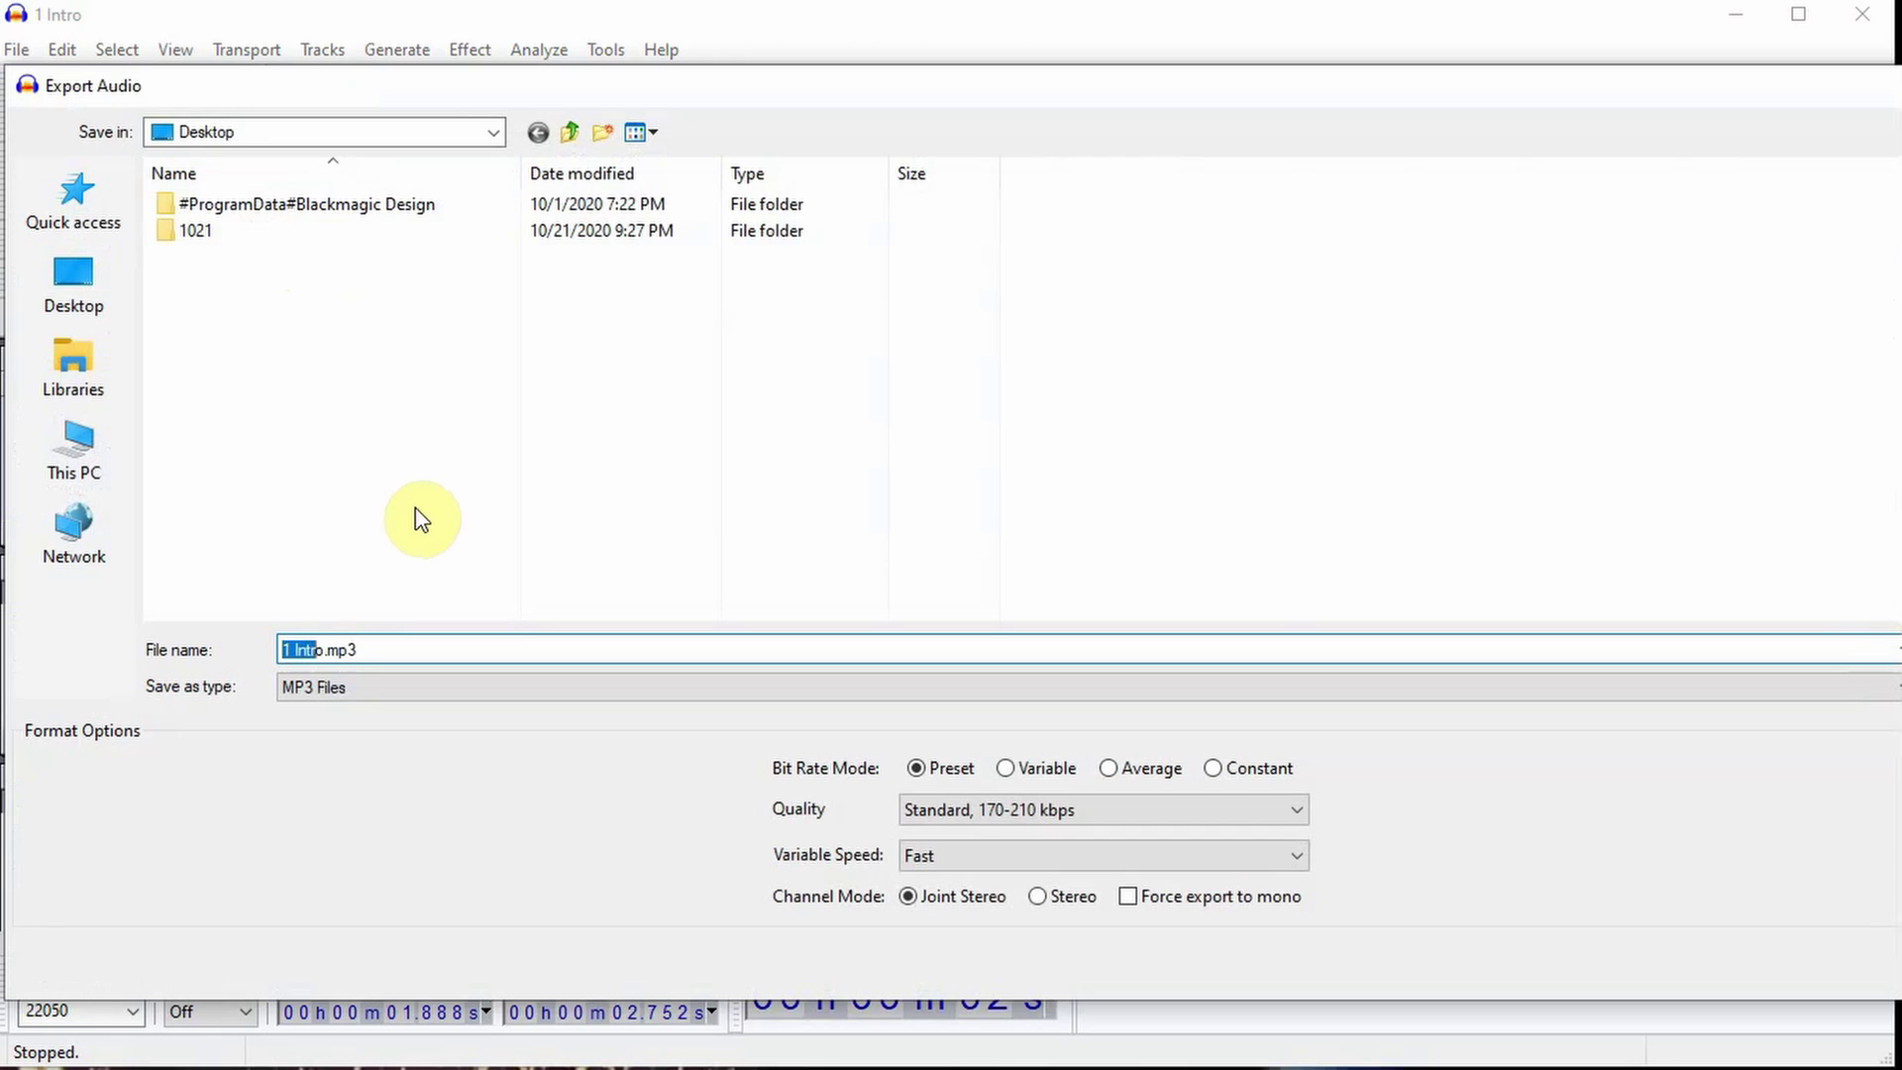